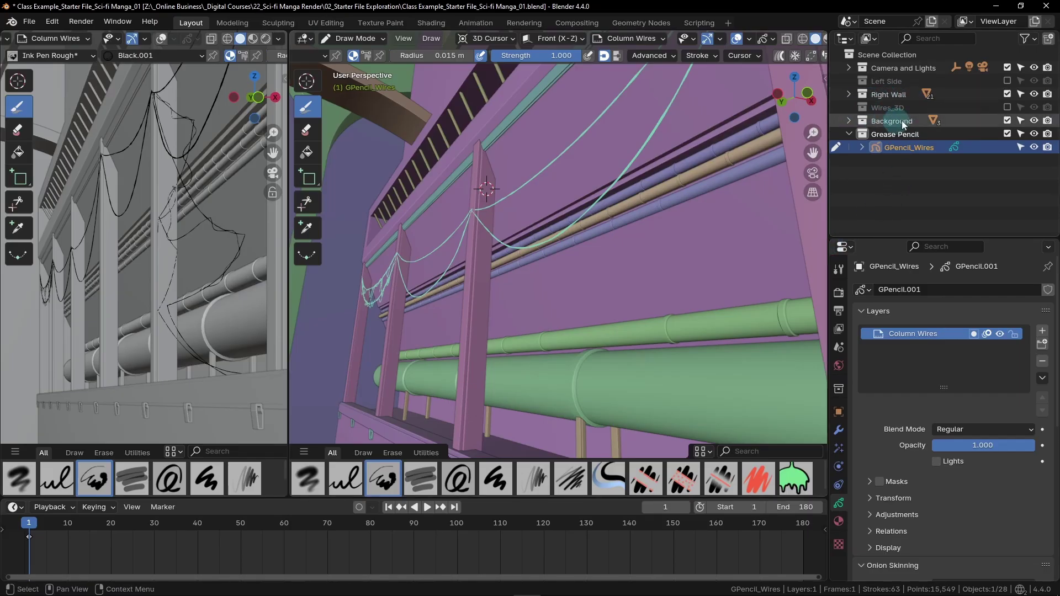
- Tick the Wires_3D collection's checkbox in the Outliner so its 3D wire objects return to the view layer
{"action": "left_click", "coordinate": [1007, 107]}
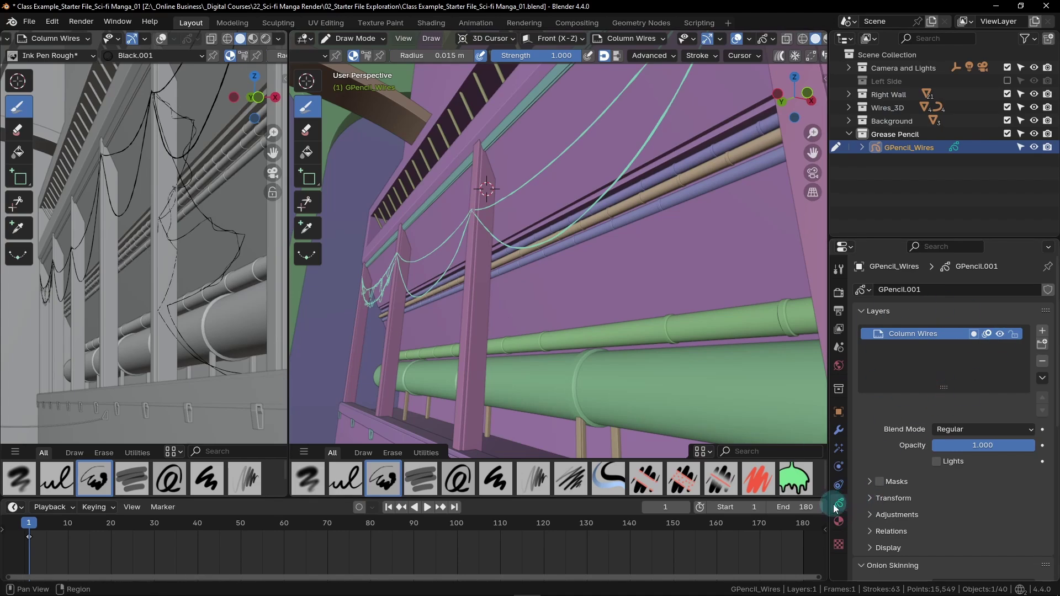
- Add a Grease Pencil layer above Column Wires on GPencil_Wires and name it '3d Wires'
{"action": "left_click", "coordinate": [1043, 331]}
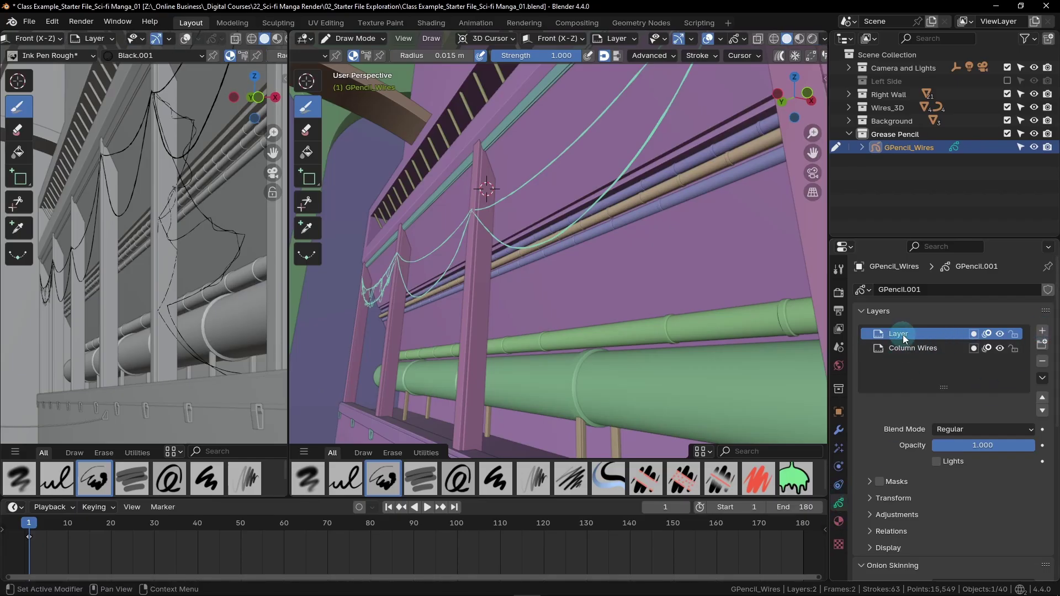
{"action": "double_click", "coordinate": [903, 334]}
{"action": "type", "text": "3d Wires"}
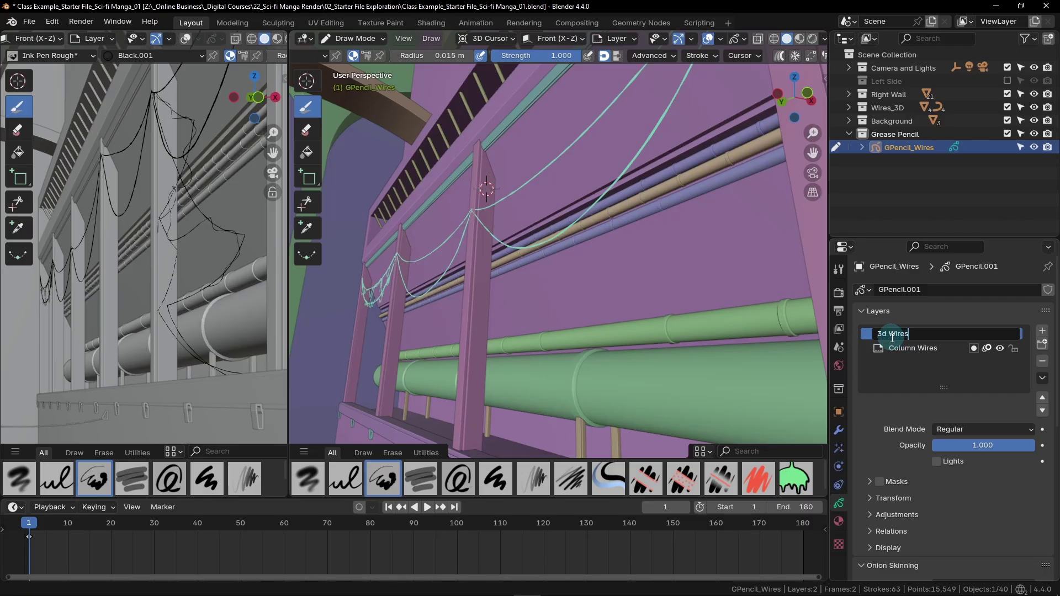
{"action": "key", "text": "Return"}
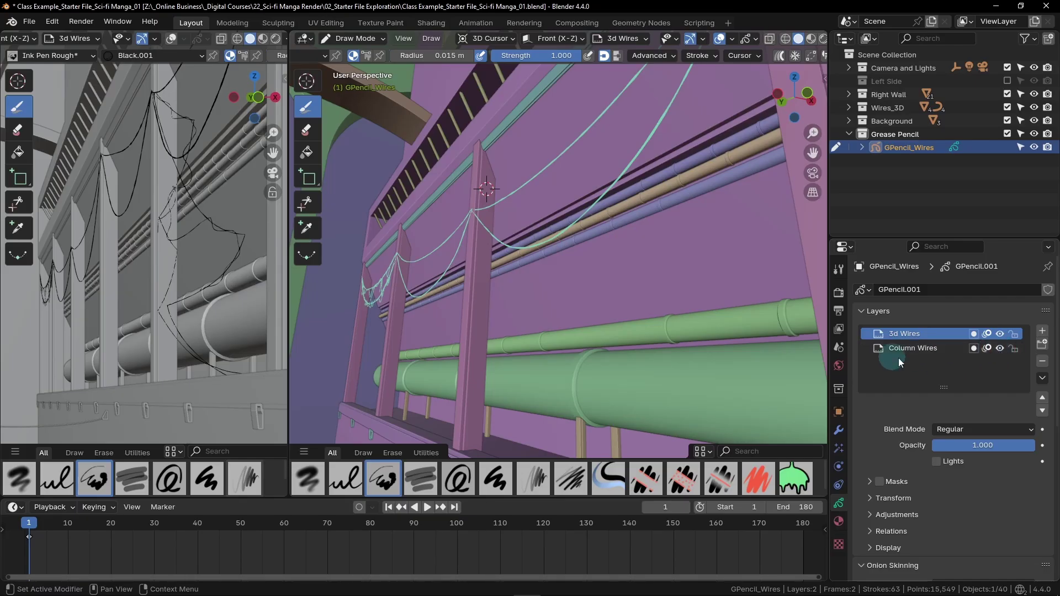
{"action": "left_click", "coordinate": [1000, 348]}
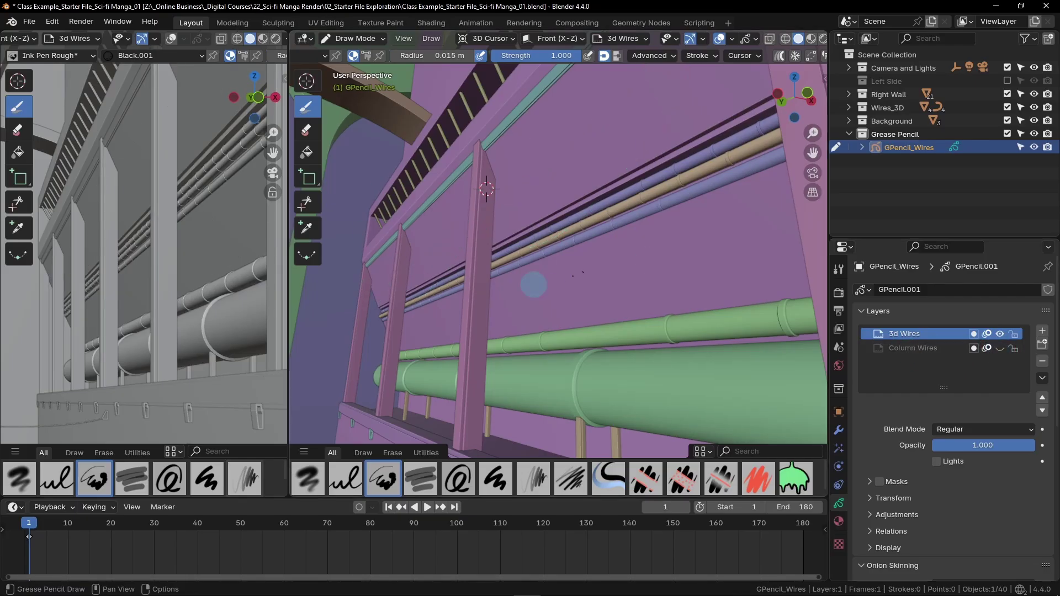
{"action": "left_click", "coordinate": [1001, 348]}
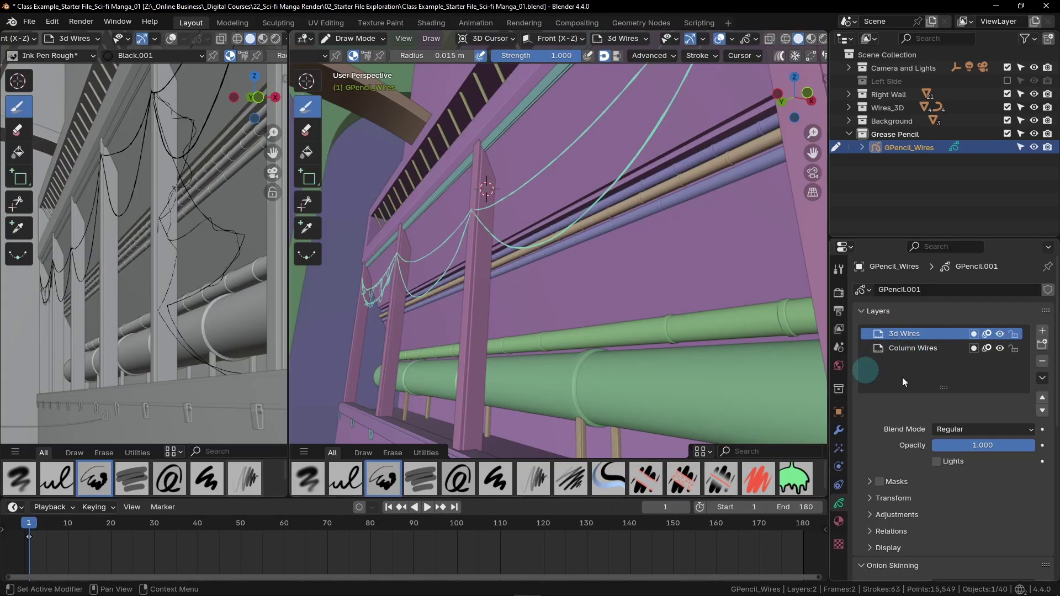
{"action": "left_click", "coordinate": [893, 349]}
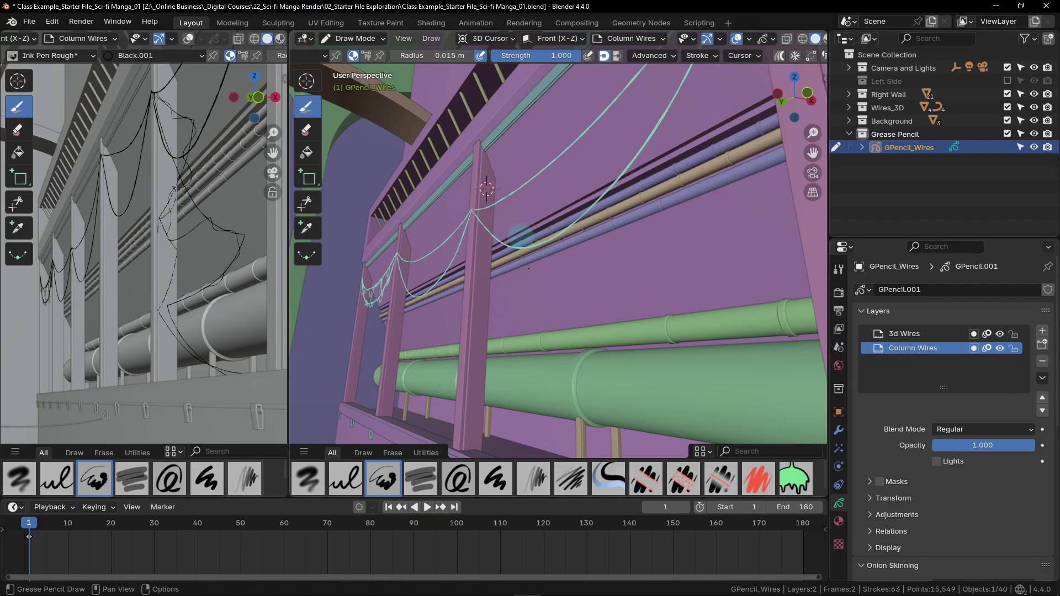
{"action": "left_click", "coordinate": [910, 335]}
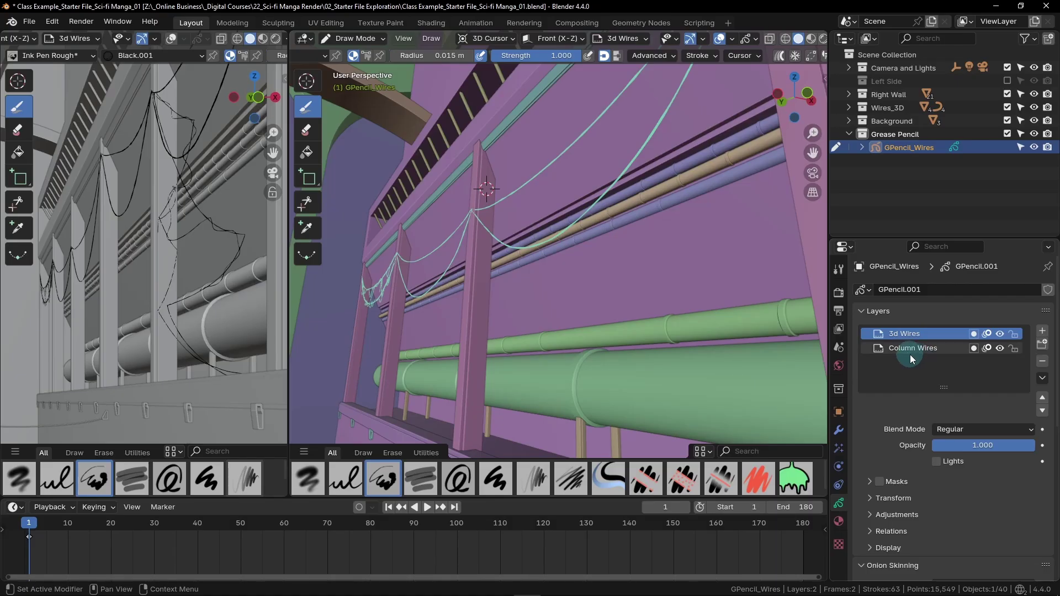
{"action": "left_click", "coordinate": [1001, 334]}
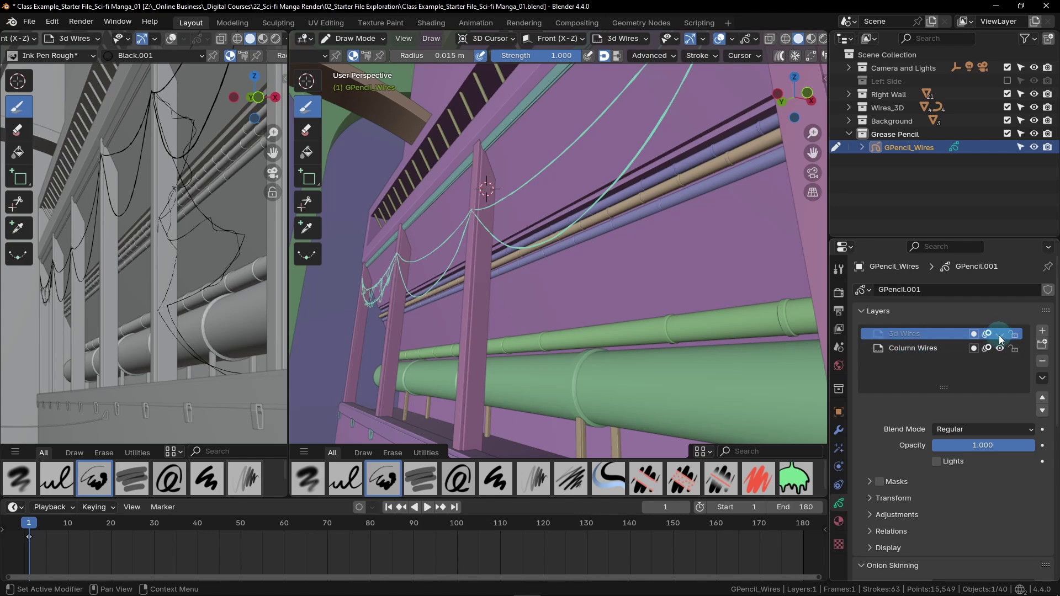
{"action": "left_click", "coordinate": [1001, 349]}
{"action": "left_click", "coordinate": [1000, 348]}
{"action": "left_click", "coordinate": [1001, 335]}
- Zoom and orbit the right viewport to show the arch, railing and pipes of the lower wall
{"action": "scroll", "coordinate": [635, 372], "scroll_direction": "down", "scroll_amount": 3}
{"action": "middle_click_drag", "start_coordinate": [635, 372], "coordinate": [644, 316], "text": "shift"}
{"action": "scroll", "coordinate": [687, 240], "scroll_direction": "down", "scroll_amount": 2}
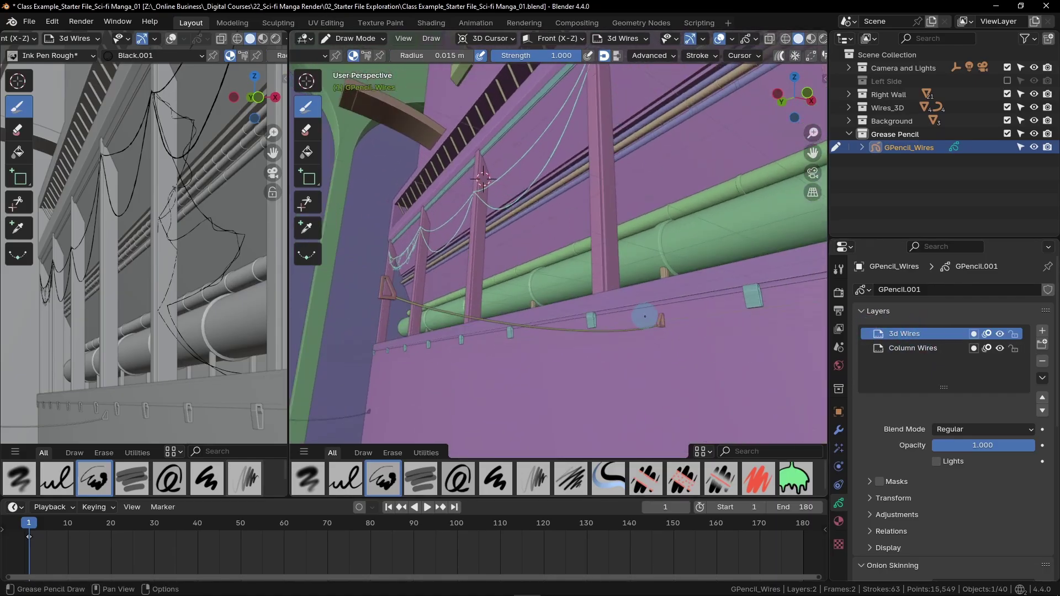
{"action": "scroll", "coordinate": [683, 340], "scroll_direction": "down", "scroll_amount": 1}
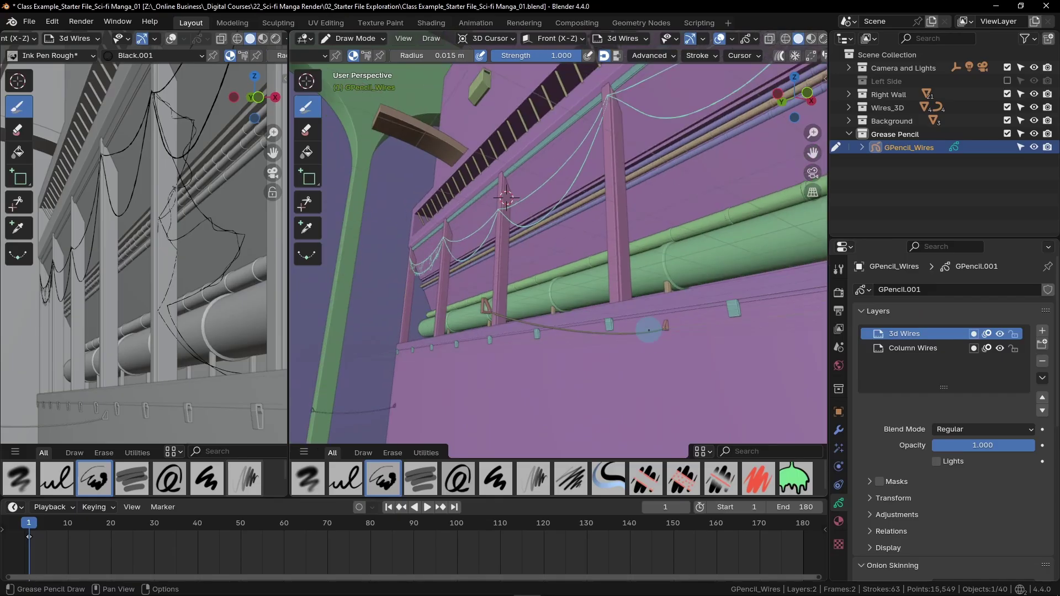
{"action": "middle_click_drag", "start_coordinate": [653, 341], "coordinate": [558, 313]}
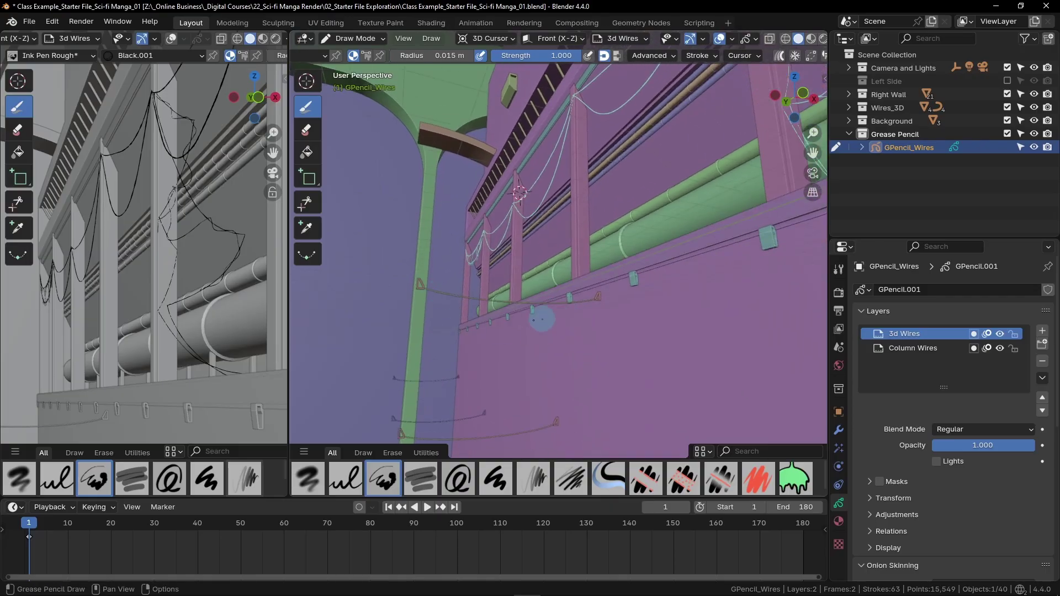
{"action": "scroll", "coordinate": [540, 313], "scroll_direction": "up", "scroll_amount": 1}
{"action": "middle_click_drag", "start_coordinate": [560, 109], "coordinate": [564, 158], "text": "shift"}
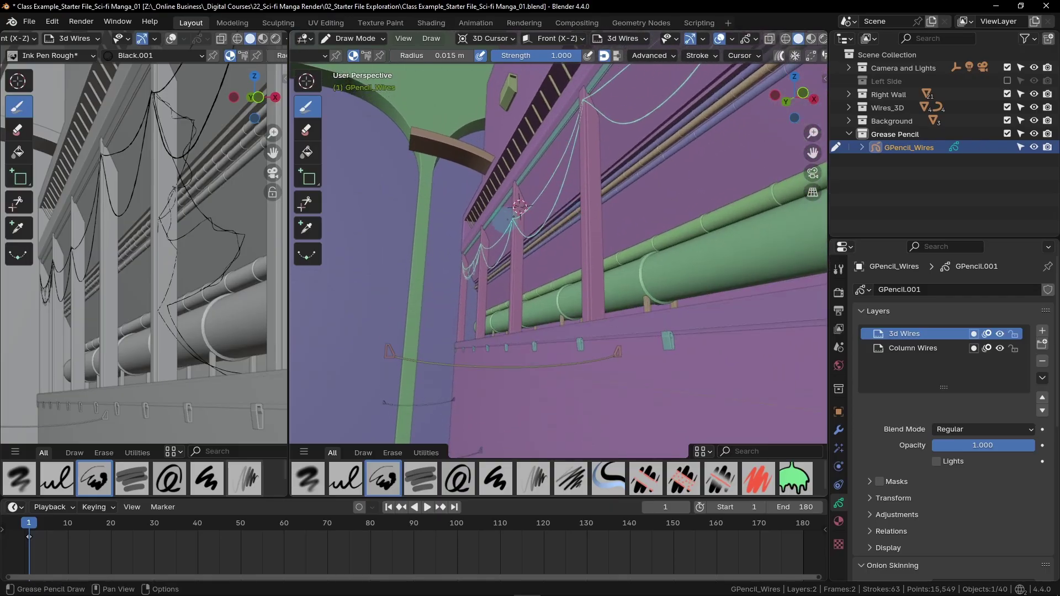
{"action": "middle_click_drag", "start_coordinate": [630, 414], "coordinate": [636, 388], "text": "shift"}
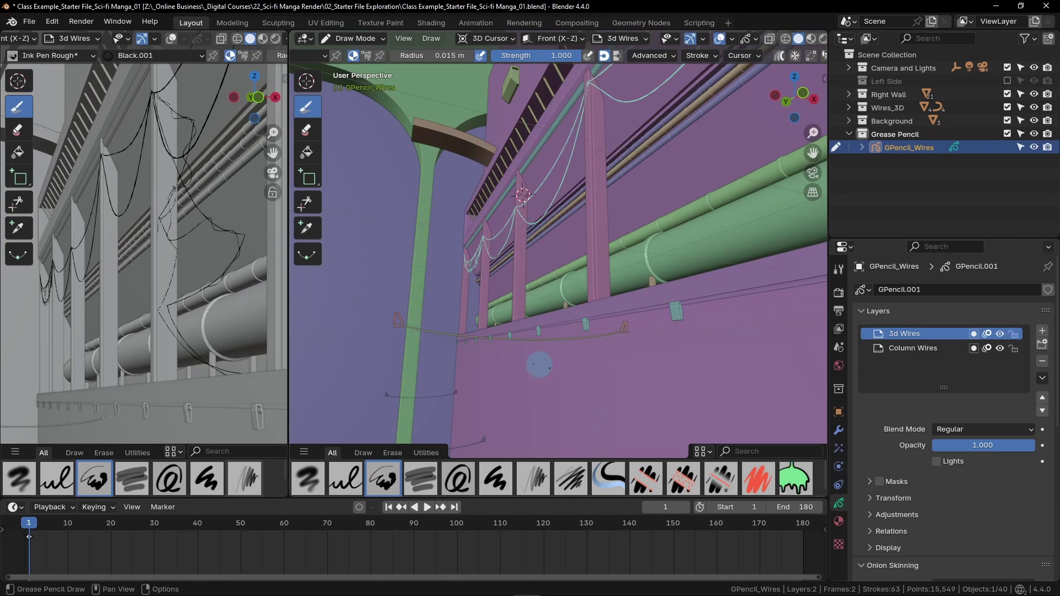
{"action": "scroll", "coordinate": [597, 351], "scroll_direction": "up", "scroll_amount": 2}
{"action": "mouse_move", "coordinate": [497, 350]}
{"action": "middle_mouse_down", "text": "shift"}
{"action": "mouse_move", "coordinate": [560, 374]}
{"action": "mouse_move", "coordinate": [590, 406]}
{"action": "middle_mouse_up", "text": "shift"}
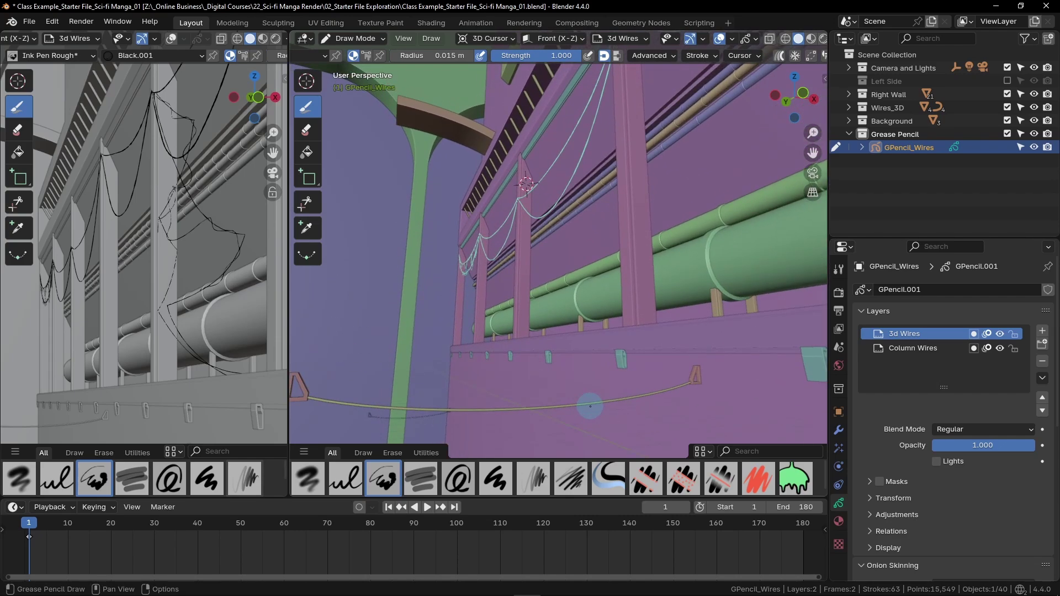
- Pan both viewports along the wire stroke until the lower wall's wire bracket is framed close up
{"action": "mouse_move", "coordinate": [679, 387]}
{"action": "middle_mouse_down", "text": "shift"}
{"action": "mouse_move", "coordinate": [675, 355]}
{"action": "mouse_move", "coordinate": [634, 341]}
{"action": "middle_mouse_up", "text": "shift"}
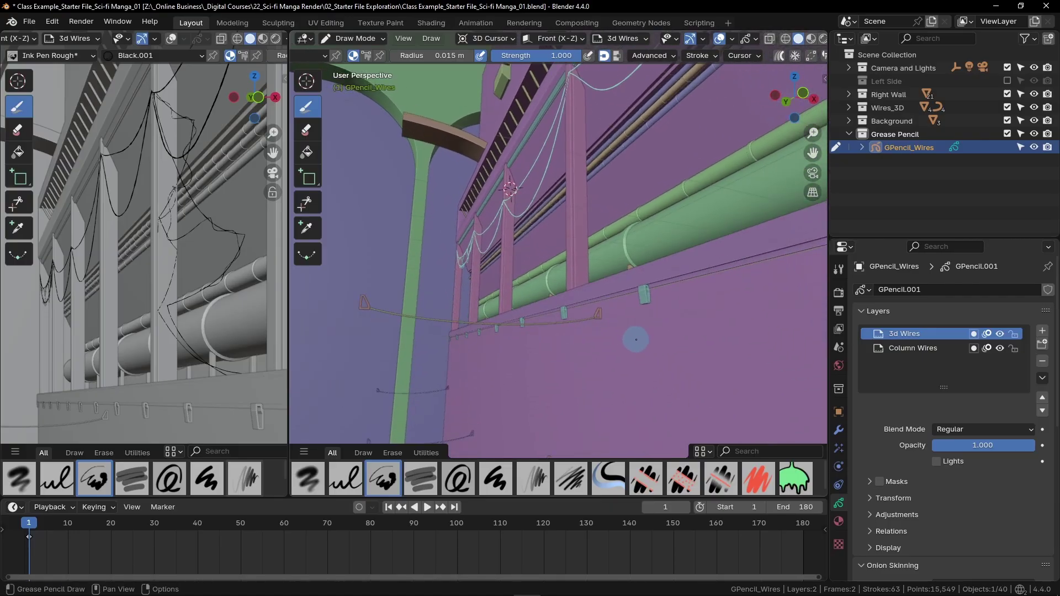
{"action": "scroll", "coordinate": [153, 356], "scroll_direction": "down", "scroll_amount": 5}
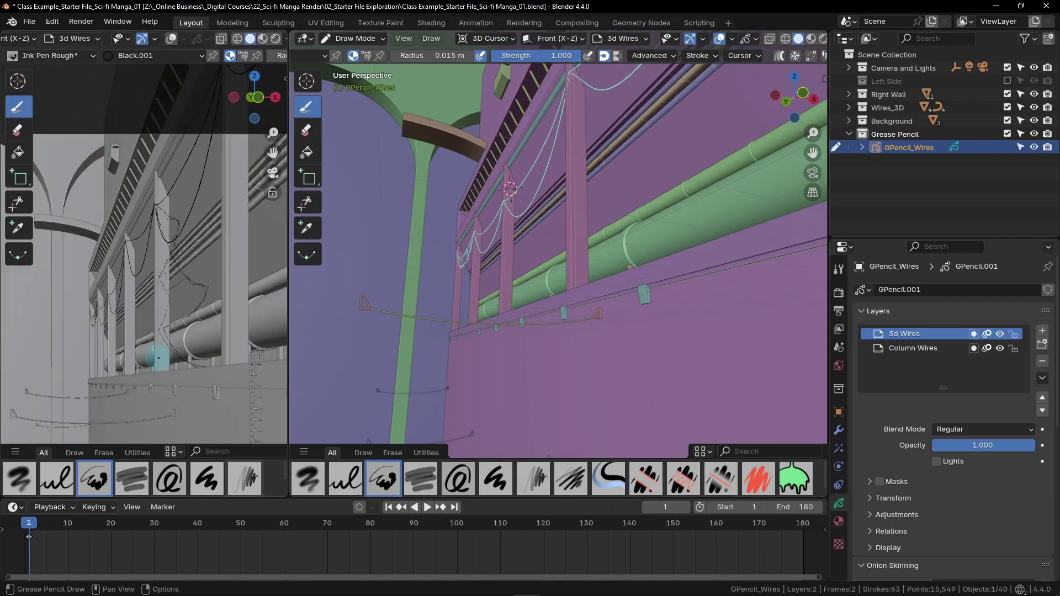
{"action": "middle_click_drag", "start_coordinate": [175, 305], "coordinate": [157, 324], "text": "shift"}
{"action": "mouse_move", "coordinate": [184, 358]}
{"action": "middle_mouse_down", "text": "shift"}
{"action": "mouse_move", "coordinate": [206, 284]}
{"action": "mouse_move", "coordinate": [217, 325]}
{"action": "mouse_move", "coordinate": [157, 289]}
{"action": "middle_mouse_up", "text": "shift"}
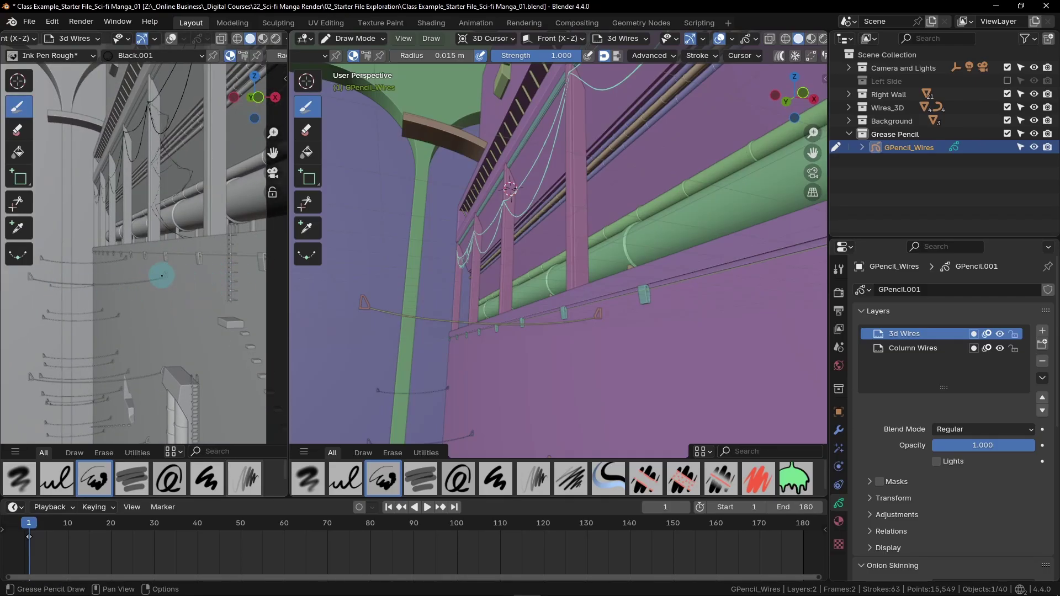
{"action": "scroll", "coordinate": [644, 343], "scroll_direction": "down", "scroll_amount": 2}
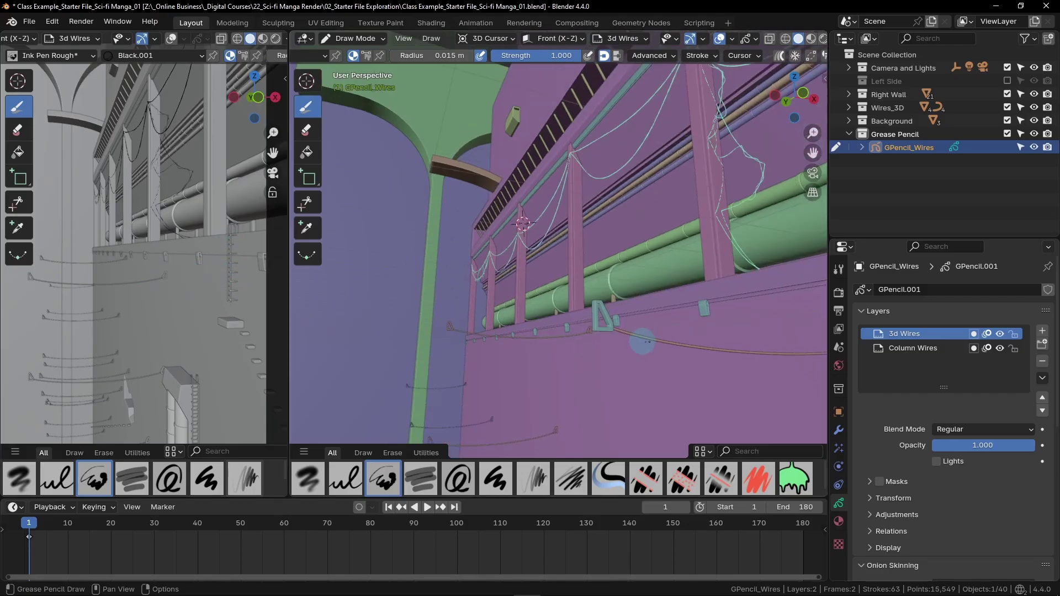
{"action": "middle_click_drag", "start_coordinate": [644, 343], "coordinate": [542, 324], "text": "shift"}
{"action": "scroll", "coordinate": [544, 324], "scroll_direction": "down", "scroll_amount": 3}
{"action": "scroll", "coordinate": [601, 300], "scroll_direction": "up", "scroll_amount": 3}
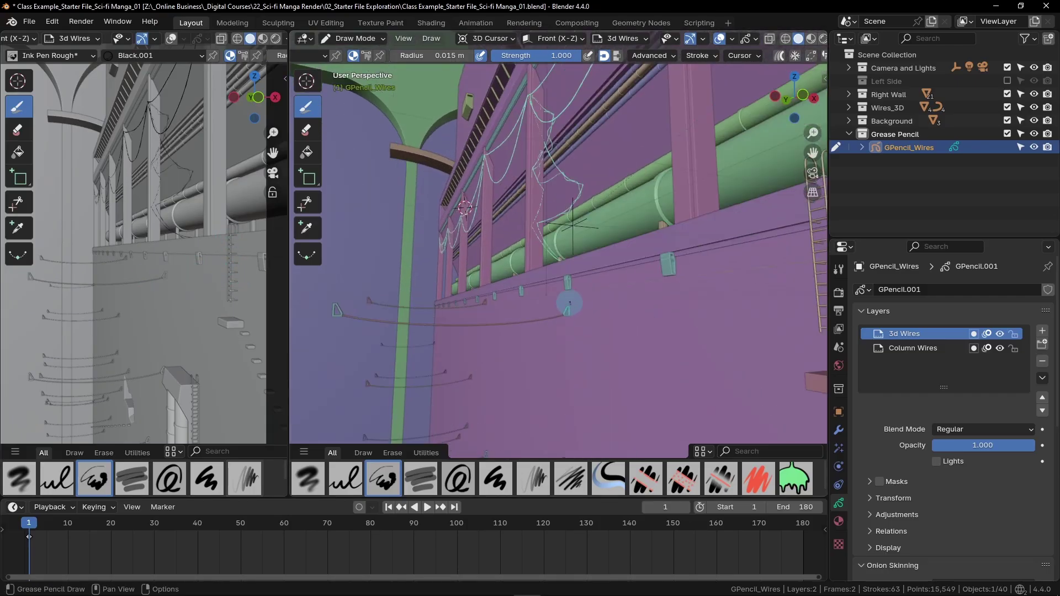
{"action": "scroll", "coordinate": [585, 304], "scroll_direction": "up", "scroll_amount": 4}
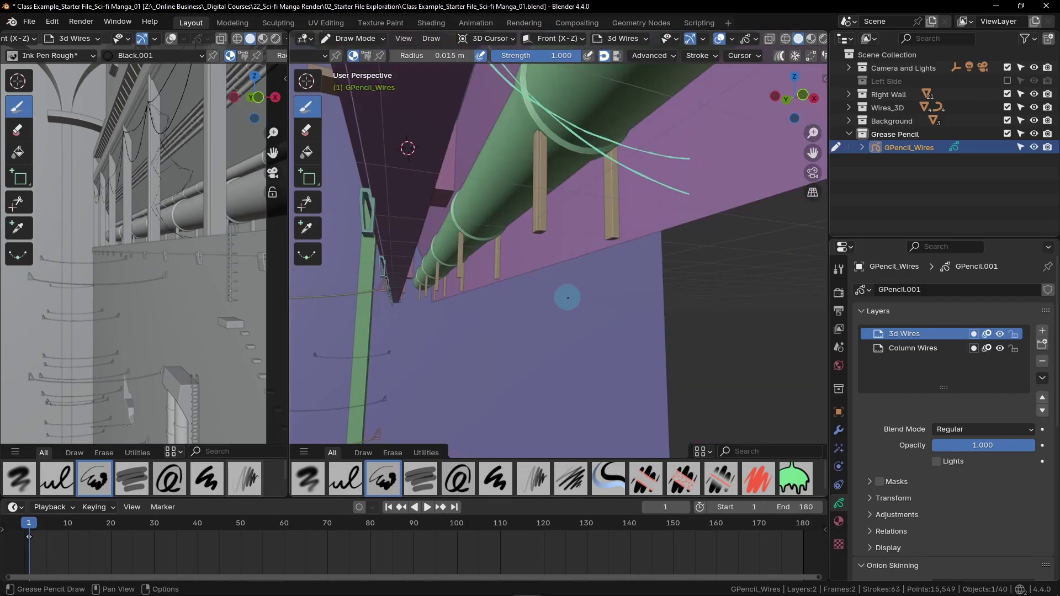
{"action": "scroll", "coordinate": [574, 294], "scroll_direction": "up", "scroll_amount": 3}
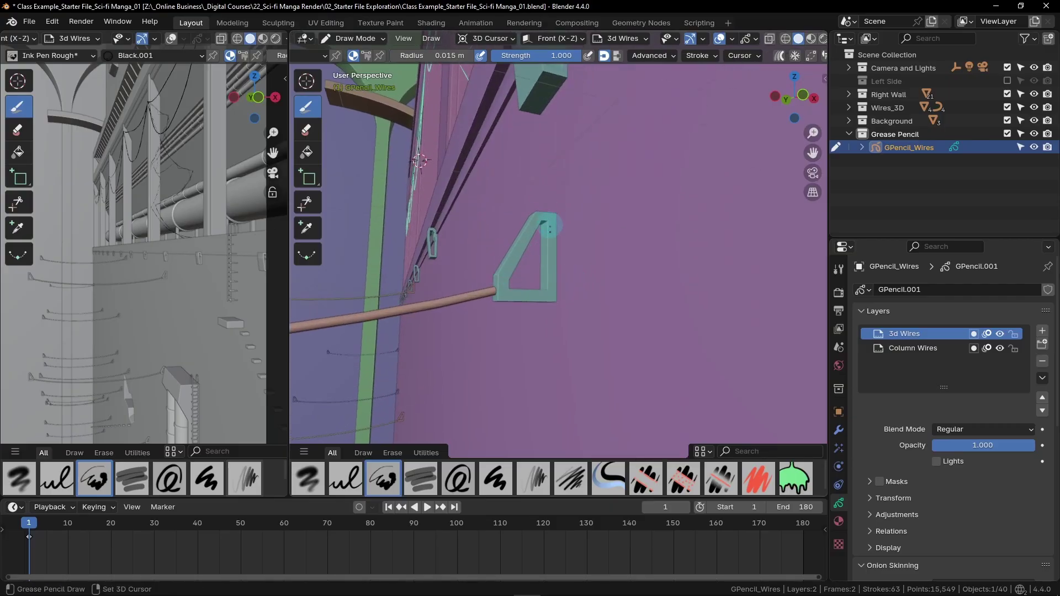
- Set the 3D cursor on the lower wall bracket where the wire ends, and bring up the Drawing Plane choices
{"action": "right_click", "coordinate": [503, 277], "text": "shift"}
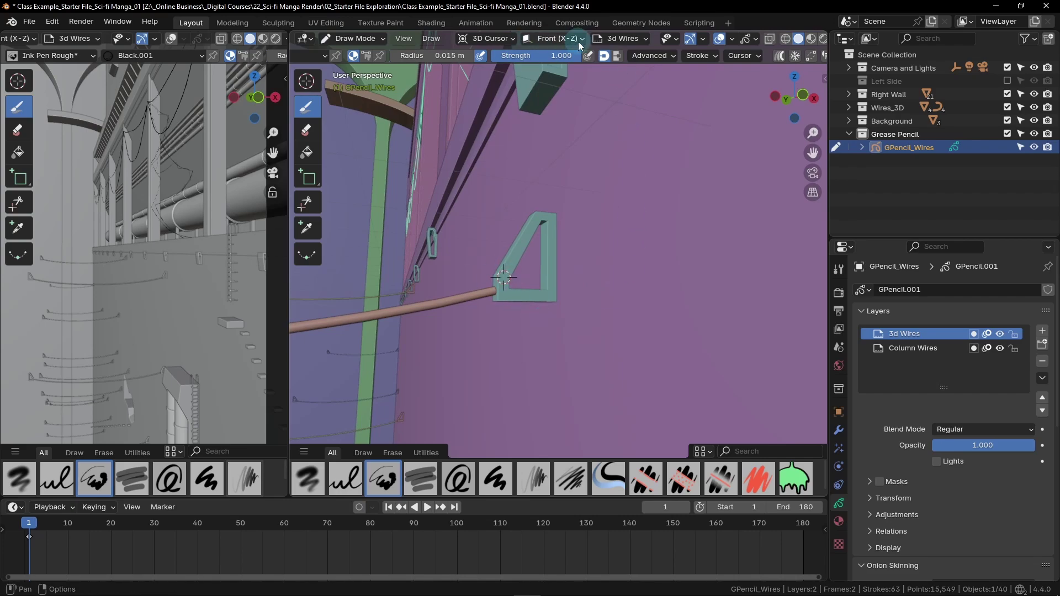
{"action": "left_click", "coordinate": [546, 38]}
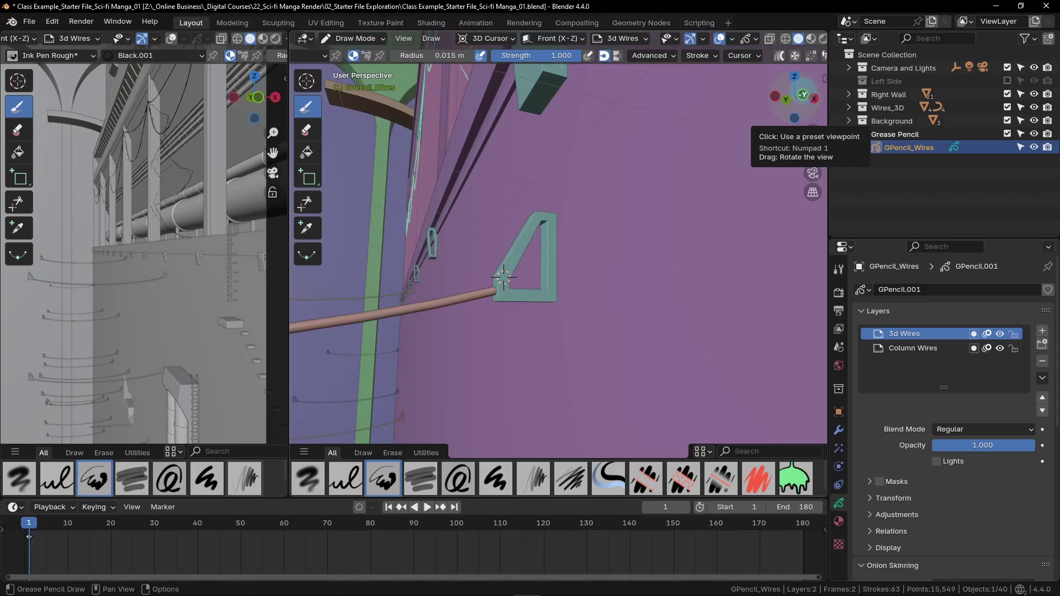
- Switch to Front Orthographic view and frame the wire ends beside the ladder
{"action": "left_click", "coordinate": [803, 95]}
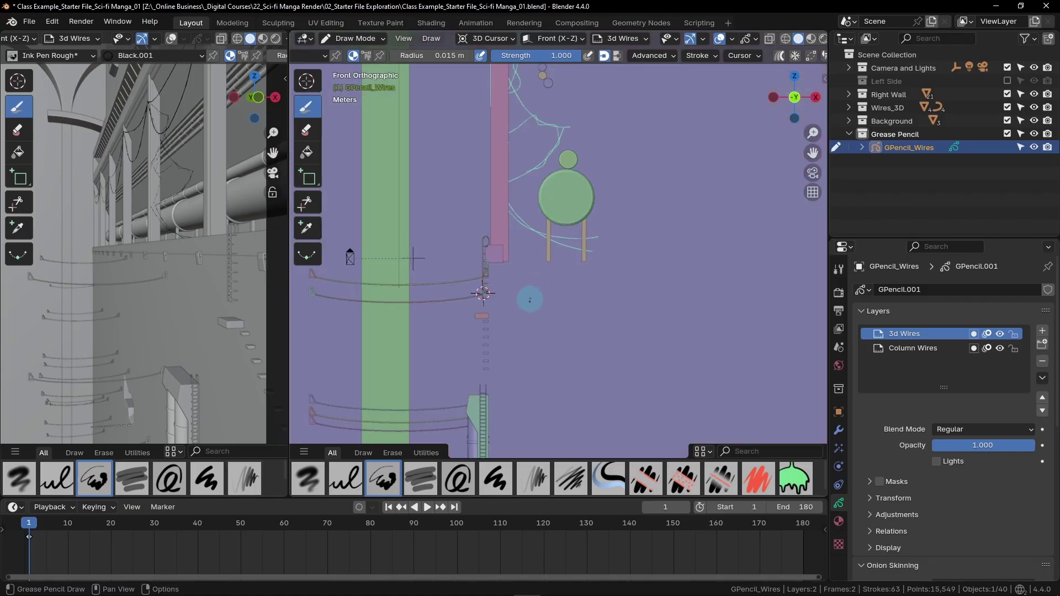
{"action": "middle_click_drag", "start_coordinate": [478, 293], "coordinate": [581, 286], "text": "shift"}
{"action": "scroll", "coordinate": [556, 283], "scroll_direction": "up", "scroll_amount": 5}
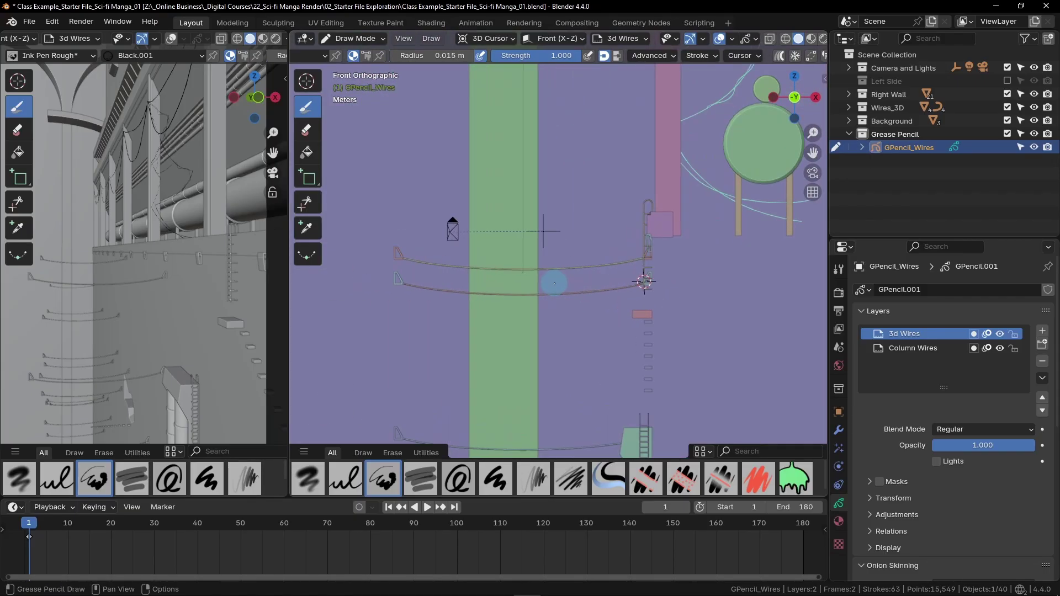
{"action": "middle_click_drag", "start_coordinate": [514, 295], "coordinate": [557, 285], "text": "shift"}
{"action": "scroll", "coordinate": [752, 270], "scroll_direction": "up", "scroll_amount": 5}
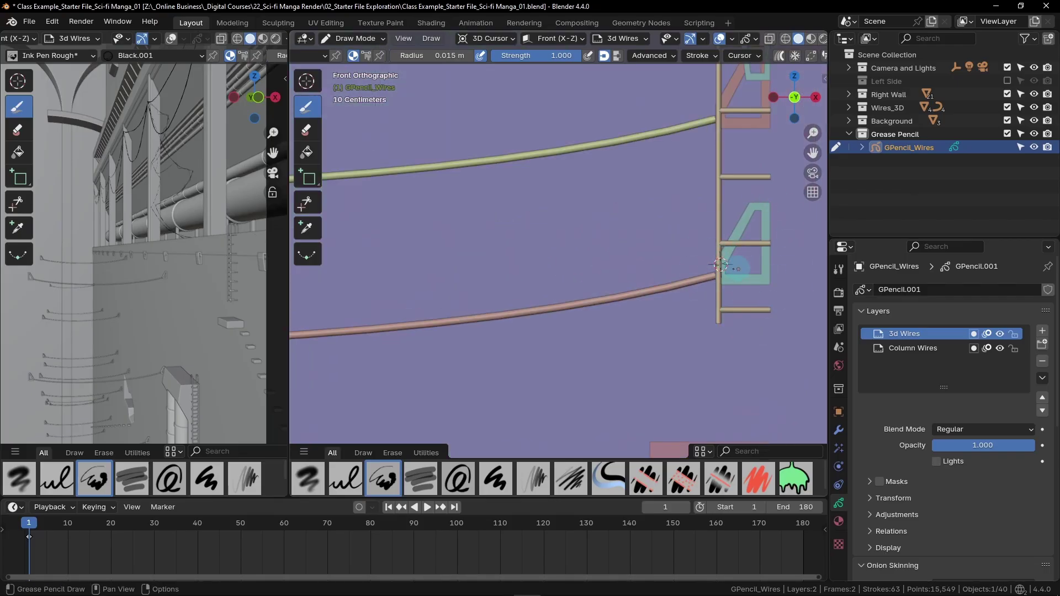
{"action": "scroll", "coordinate": [723, 267], "scroll_direction": "down", "scroll_amount": 5}
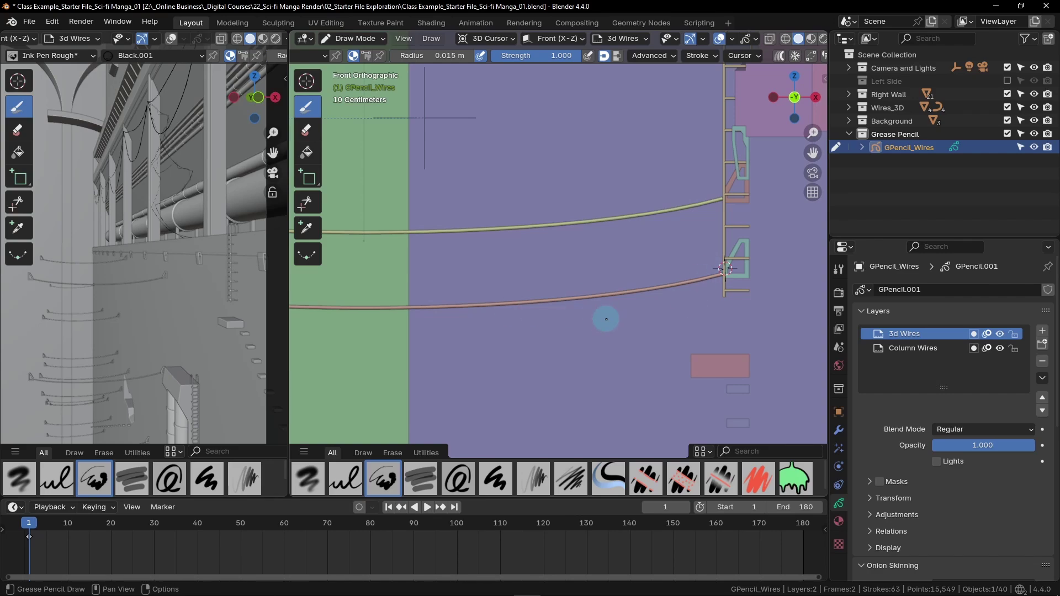
- Set the Grease Pencil brush radius to 0.02 m
{"action": "left_click", "coordinate": [452, 55]}
{"action": "left_click", "coordinate": [417, 55]}
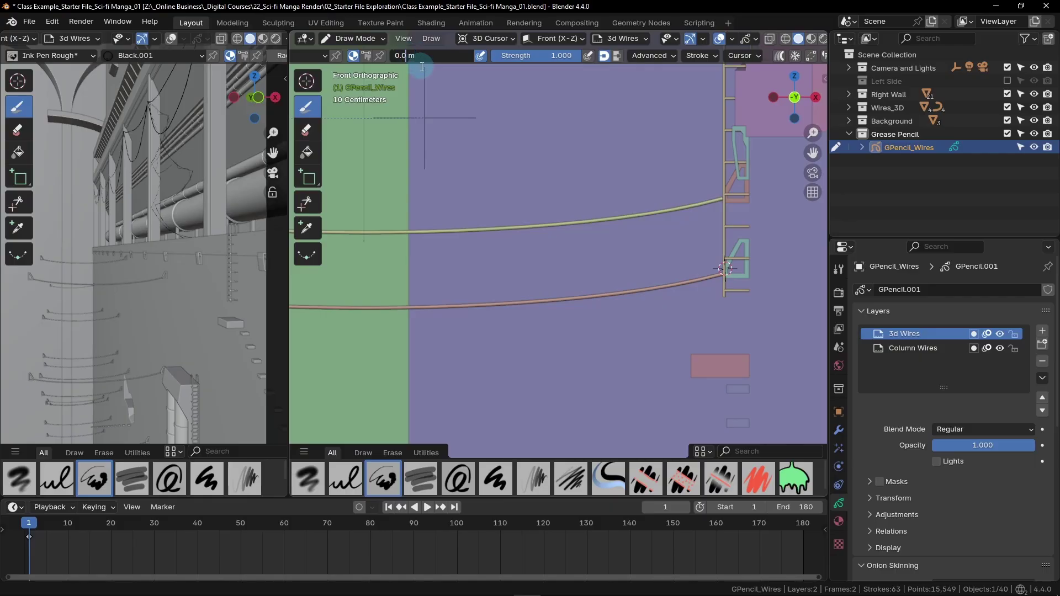
{"action": "key", "text": "Return"}
- Draw a wavy light-blue wire from the bracket down, looping below the ladder rung
{"action": "scroll", "coordinate": [530, 197], "scroll_direction": "up", "scroll_amount": 1}
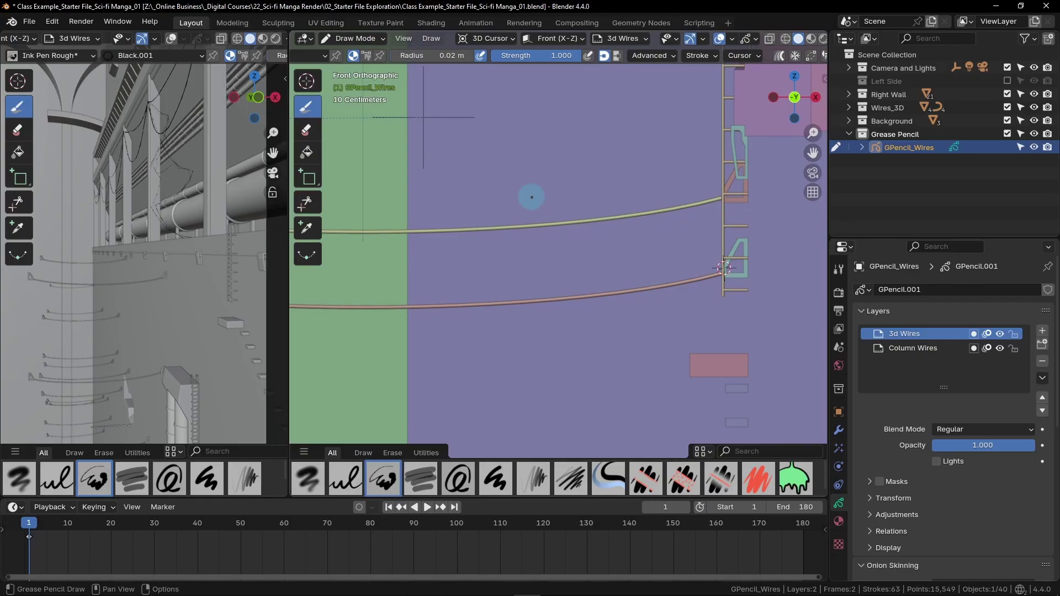
{"action": "scroll", "coordinate": [702, 265], "scroll_direction": "up", "scroll_amount": 5}
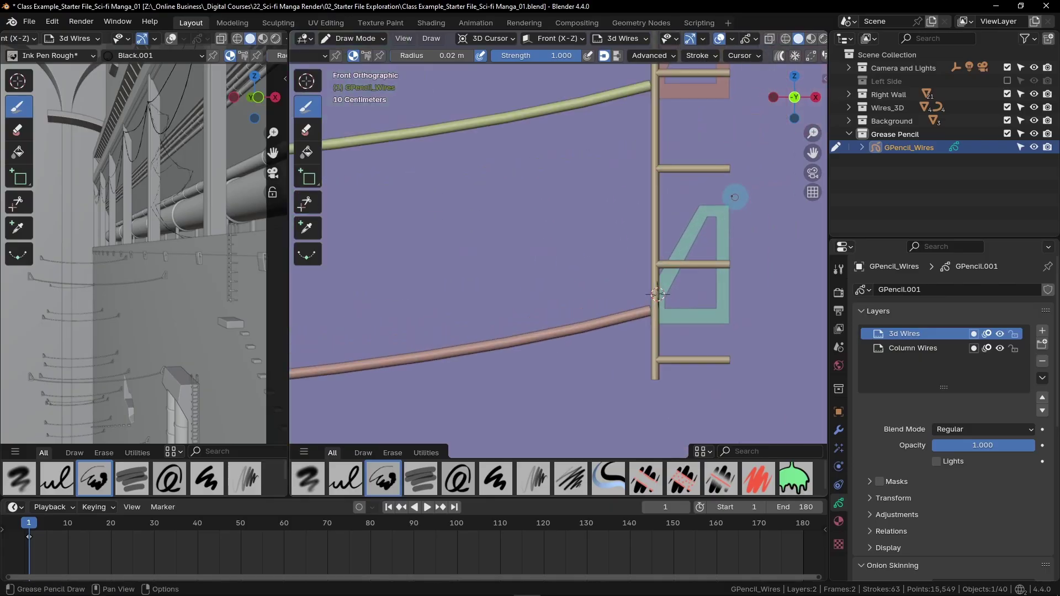
{"action": "left_click_drag", "start_coordinate": [744, 201], "coordinate": [661, 241]}
{"action": "mouse_move", "coordinate": [680, 289]}
{"action": "left_mouse_down"}
{"action": "mouse_move", "coordinate": [697, 305]}
{"action": "mouse_move", "coordinate": [682, 340]}
{"action": "mouse_move", "coordinate": [644, 338]}
{"action": "mouse_move", "coordinate": [618, 310]}
{"action": "mouse_move", "coordinate": [555, 311]}
{"action": "mouse_move", "coordinate": [427, 378]}
{"action": "mouse_move", "coordinate": [329, 363]}
{"action": "left_mouse_up"}
- Extend the blue wire leftward along the lower pink cable, following it with the view
{"action": "scroll", "coordinate": [366, 363], "scroll_direction": "down", "scroll_amount": 4}
{"action": "middle_click_drag", "start_coordinate": [367, 362], "coordinate": [746, 256], "text": "shift"}
{"action": "mouse_move", "coordinate": [733, 253]}
{"action": "left_mouse_down"}
{"action": "mouse_move", "coordinate": [696, 251]}
{"action": "mouse_move", "coordinate": [663, 282]}
{"action": "mouse_move", "coordinate": [623, 363]}
{"action": "mouse_move", "coordinate": [538, 376]}
{"action": "mouse_move", "coordinate": [472, 267]}
{"action": "mouse_move", "coordinate": [405, 296]}
{"action": "left_mouse_up"}
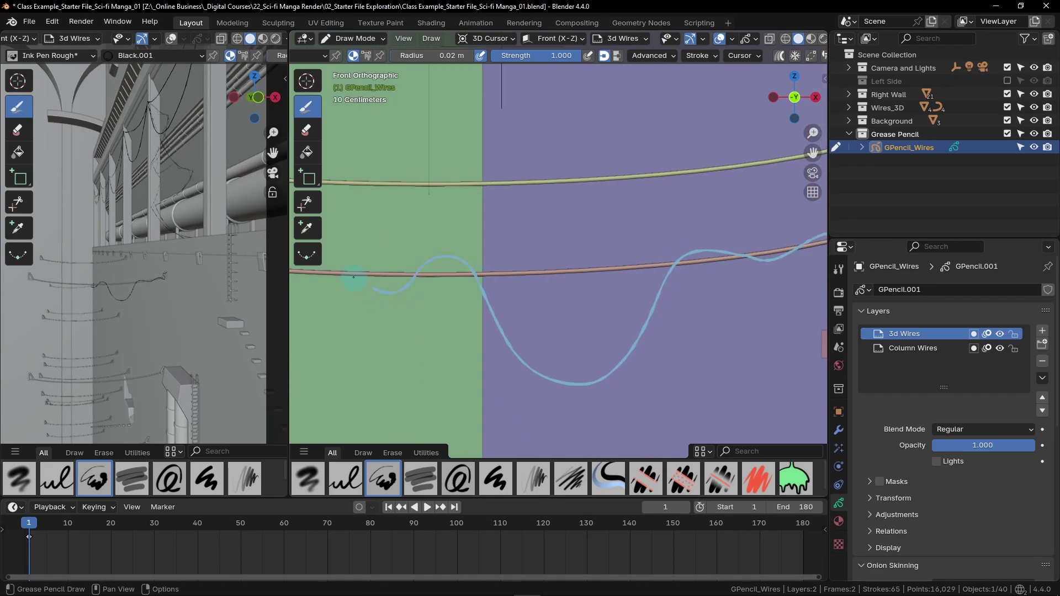
{"action": "mouse_move", "coordinate": [327, 261]}
{"action": "middle_mouse_down"}
{"action": "mouse_move", "coordinate": [605, 326]}
{"action": "mouse_move", "coordinate": [653, 277]}
{"action": "mouse_move", "coordinate": [606, 251]}
{"action": "middle_mouse_up"}
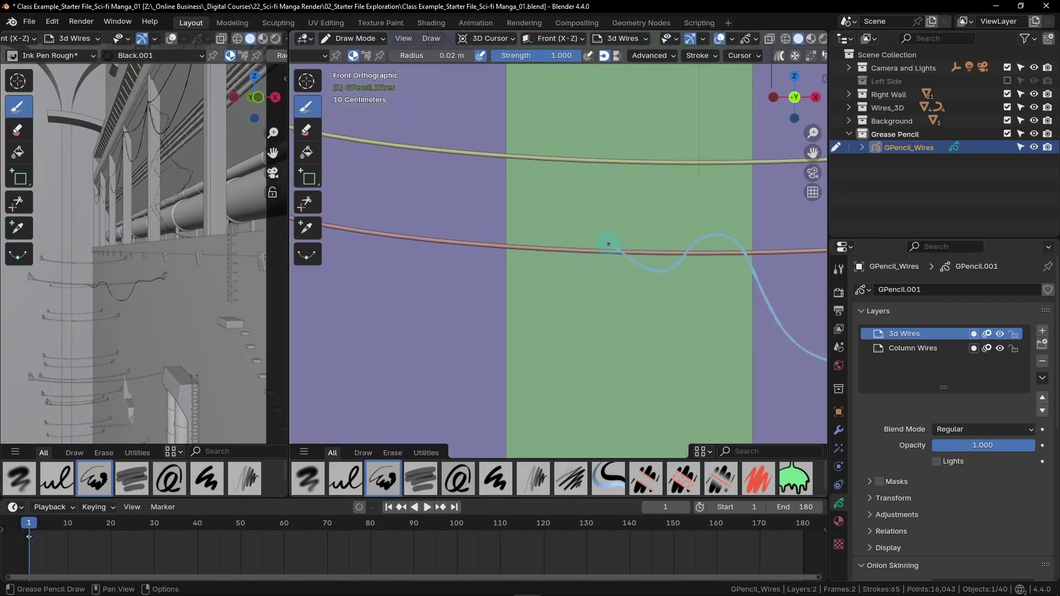
{"action": "left_click_drag", "start_coordinate": [571, 240], "coordinate": [558, 262]}
{"action": "scroll", "coordinate": [595, 384], "scroll_direction": "down", "scroll_amount": 4}
{"action": "middle_click_drag", "start_coordinate": [655, 354], "coordinate": [512, 318], "text": "shift"}
{"action": "scroll", "coordinate": [147, 334], "scroll_direction": "up", "scroll_amount": 4}
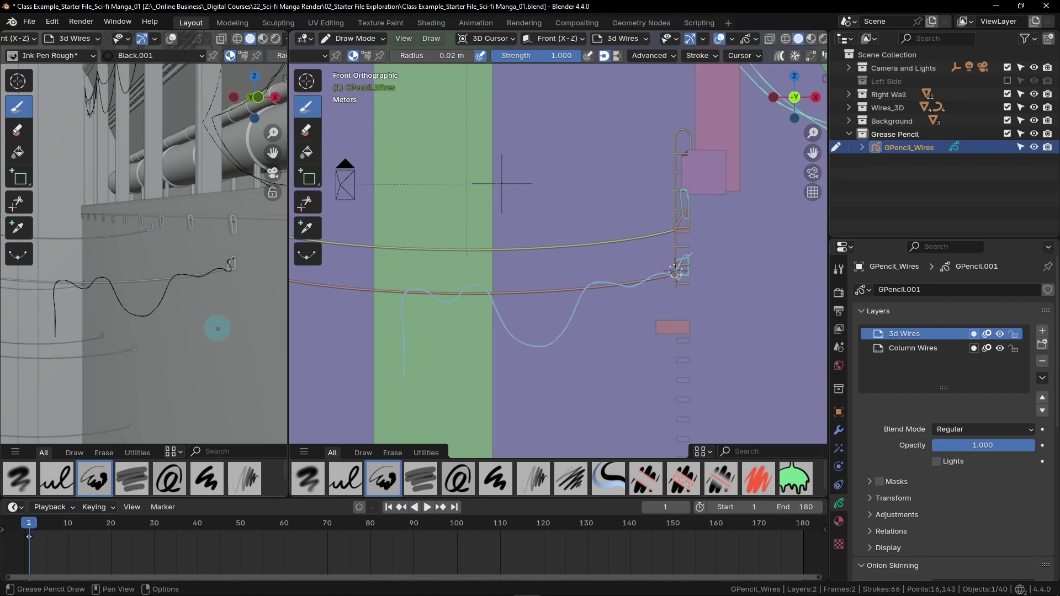
- Continue the blue wire further left, looping it under the lower cable toward the teal bracket
{"action": "mouse_move", "coordinate": [409, 321]}
{"action": "middle_mouse_down"}
{"action": "mouse_move", "coordinate": [635, 301]}
{"action": "mouse_move", "coordinate": [559, 290]}
{"action": "middle_mouse_up"}
{"action": "scroll", "coordinate": [622, 297], "scroll_direction": "up", "scroll_amount": 2}
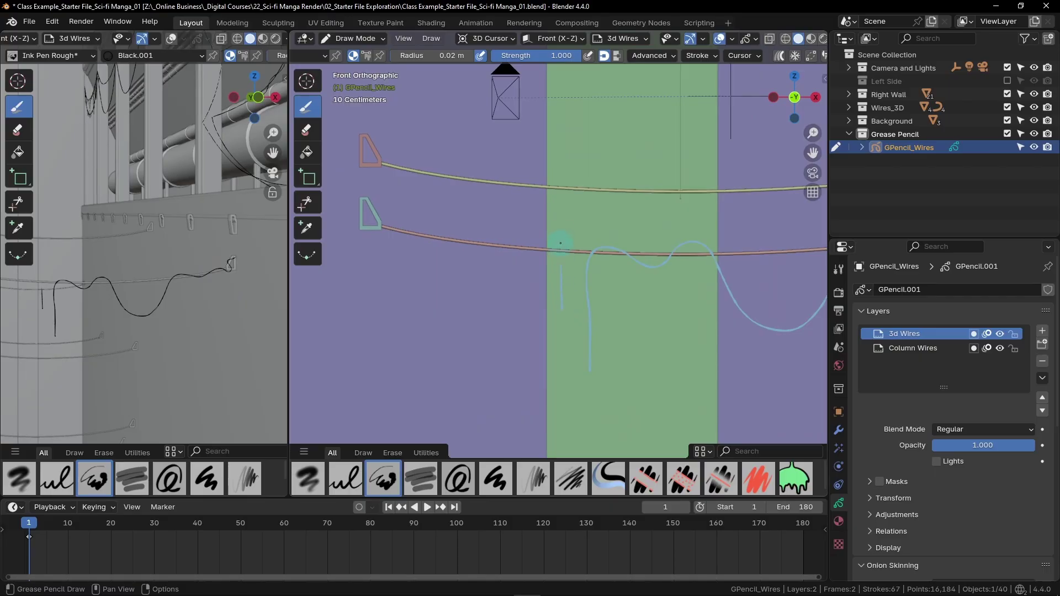
{"action": "mouse_move", "coordinate": [559, 230]}
{"action": "left_mouse_down"}
{"action": "mouse_move", "coordinate": [534, 226]}
{"action": "mouse_move", "coordinate": [495, 253]}
{"action": "mouse_move", "coordinate": [439, 231]}
{"action": "mouse_move", "coordinate": [470, 237]}
{"action": "mouse_move", "coordinate": [448, 252]}
{"action": "mouse_move", "coordinate": [402, 253]}
{"action": "mouse_move", "coordinate": [358, 224]}
{"action": "mouse_move", "coordinate": [350, 233]}
{"action": "left_mouse_up"}
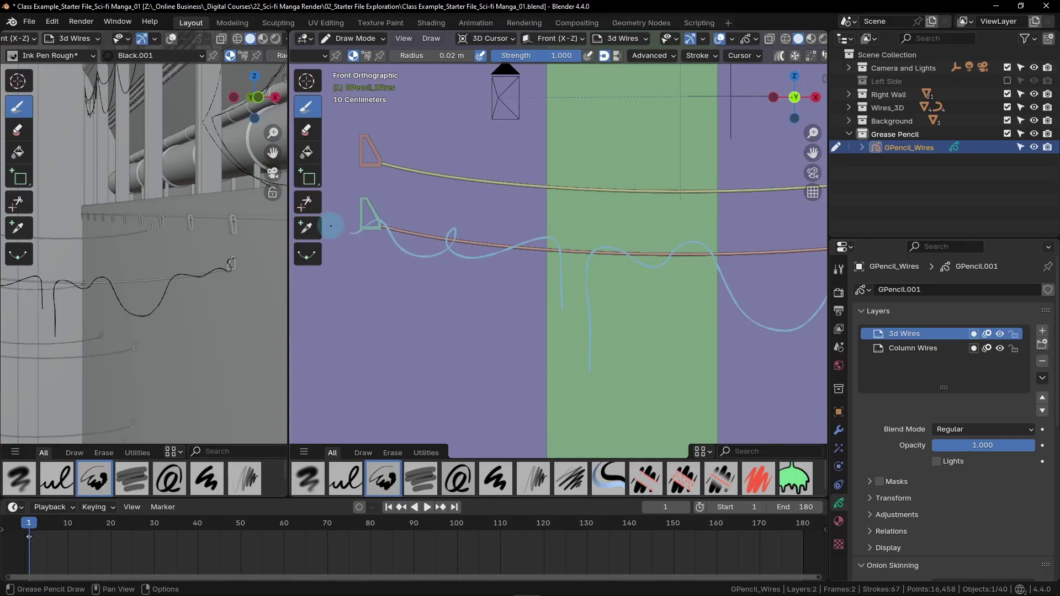
{"action": "scroll", "coordinate": [164, 299], "scroll_direction": "down", "scroll_amount": 2}
{"action": "middle_click_drag", "start_coordinate": [125, 312], "coordinate": [196, 302], "text": "shift"}
{"action": "scroll", "coordinate": [199, 306], "scroll_direction": "up", "scroll_amount": 1}
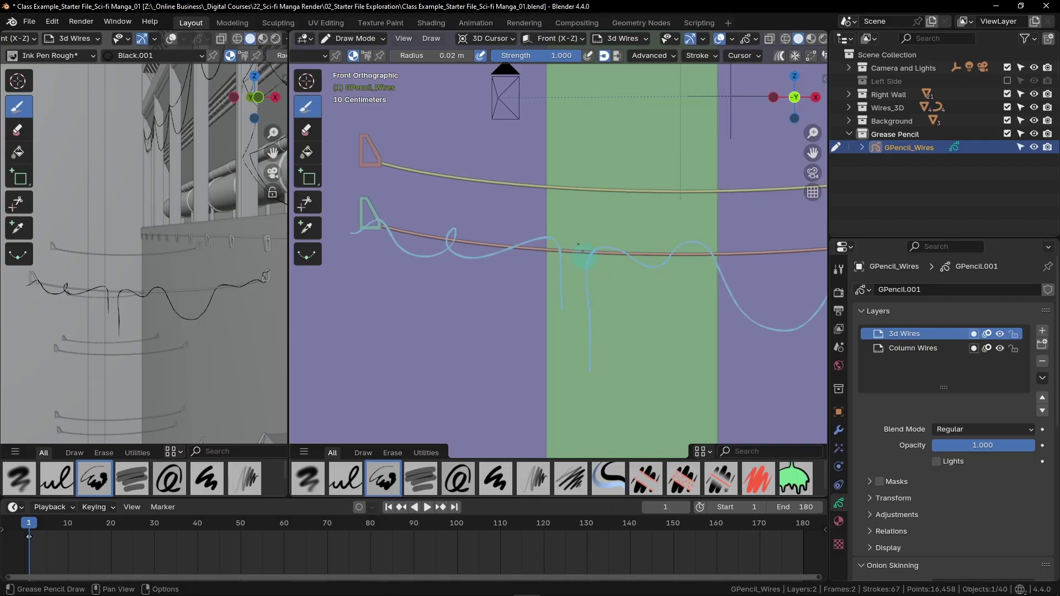
- Change the brush radius from 0.02 to 0.01 m
{"action": "left_click", "coordinate": [419, 57]}
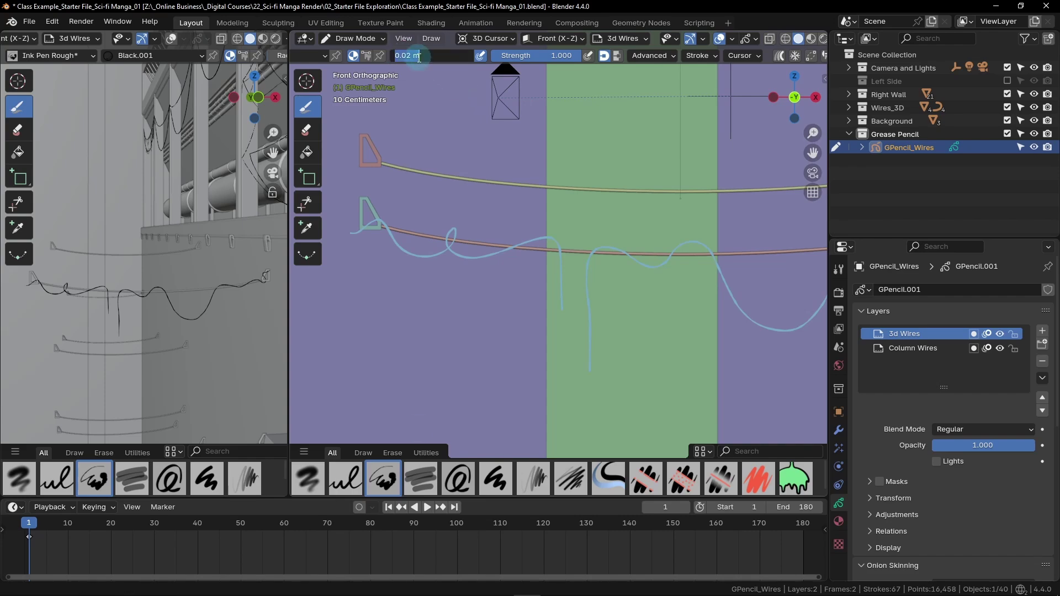
{"action": "key", "text": "BackSpace"}
{"action": "type", "text": "0.01"}
{"action": "key", "text": "Return"}
- Start a thin strand twisting under the teal bracket
{"action": "scroll", "coordinate": [552, 249], "scroll_direction": "down", "scroll_amount": 3}
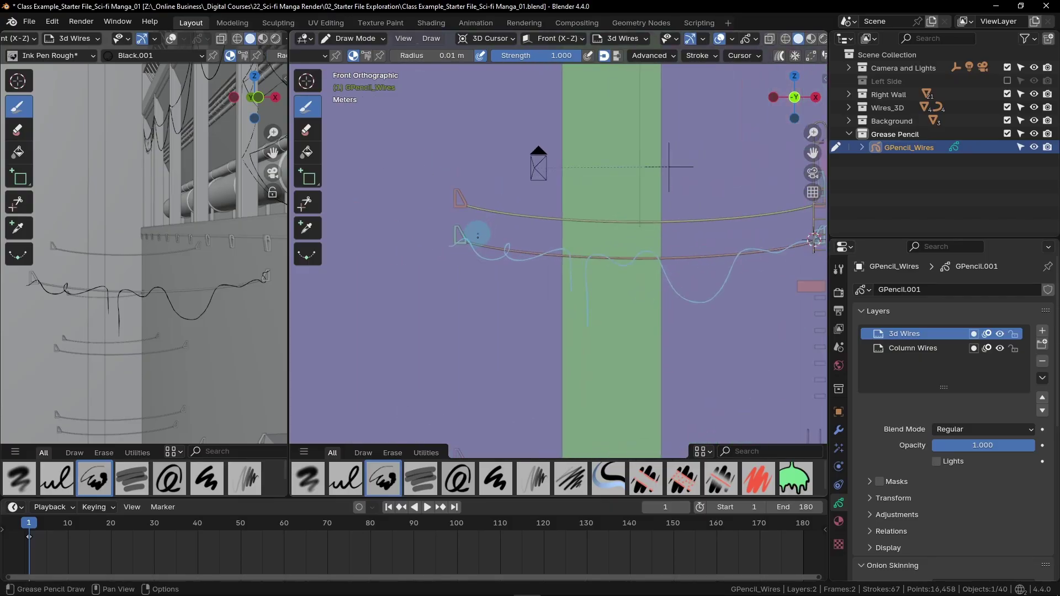
{"action": "scroll", "coordinate": [477, 236], "scroll_direction": "up", "scroll_amount": 5}
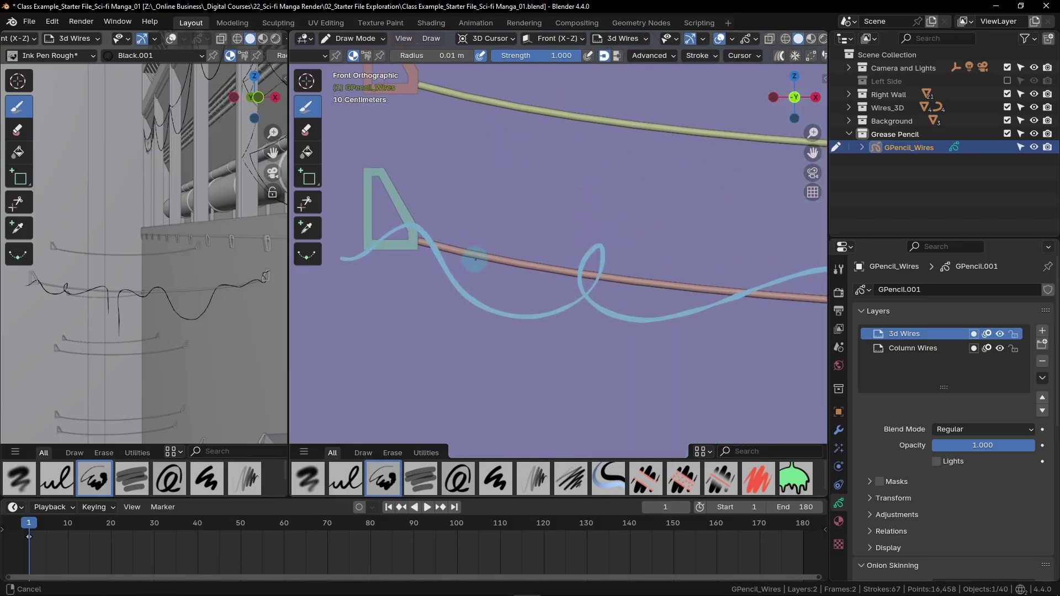
{"action": "mouse_move", "coordinate": [346, 257]}
{"action": "left_mouse_down"}
{"action": "mouse_move", "coordinate": [383, 259]}
{"action": "mouse_move", "coordinate": [394, 217]}
{"action": "mouse_move", "coordinate": [416, 212]}
{"action": "mouse_move", "coordinate": [434, 228]}
{"action": "mouse_move", "coordinate": [426, 269]}
{"action": "mouse_move", "coordinate": [446, 295]}
{"action": "mouse_move", "coordinate": [505, 301]}
{"action": "mouse_move", "coordinate": [516, 354]}
{"action": "mouse_move", "coordinate": [609, 301]}
{"action": "mouse_move", "coordinate": [663, 331]}
{"action": "mouse_move", "coordinate": [729, 286]}
{"action": "mouse_move", "coordinate": [769, 275]}
{"action": "left_mouse_up"}
- Draw several thin tangled strands along the lower cable, moving the view along it
{"action": "scroll", "coordinate": [763, 315], "scroll_direction": "down", "scroll_amount": 4}
{"action": "middle_click_drag", "start_coordinate": [763, 317], "coordinate": [388, 264]}
{"action": "scroll", "coordinate": [388, 264], "scroll_direction": "up", "scroll_amount": 3}
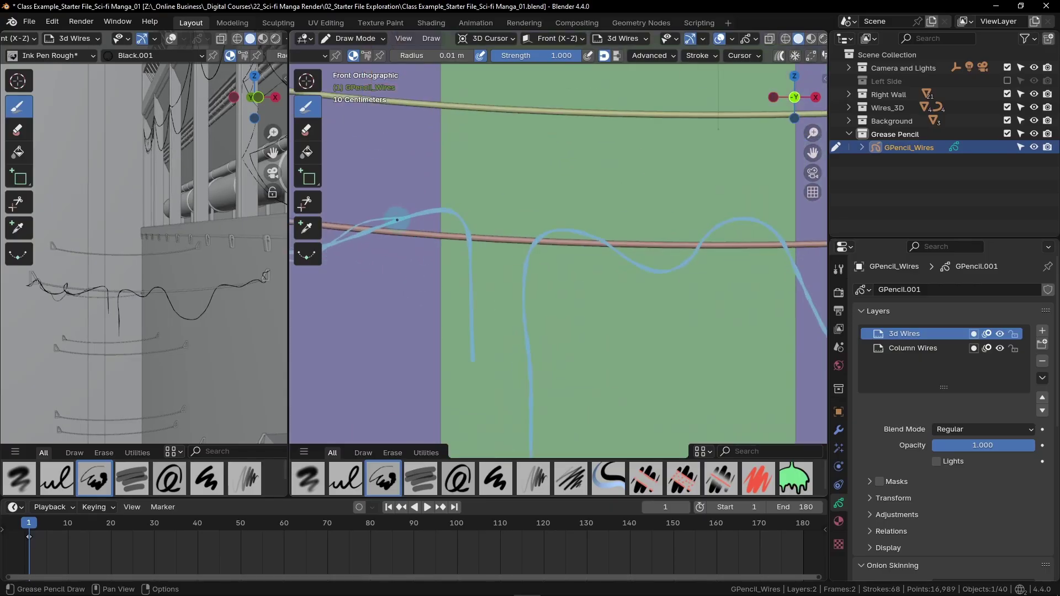
{"action": "left_click_drag", "start_coordinate": [401, 218], "coordinate": [435, 236]}
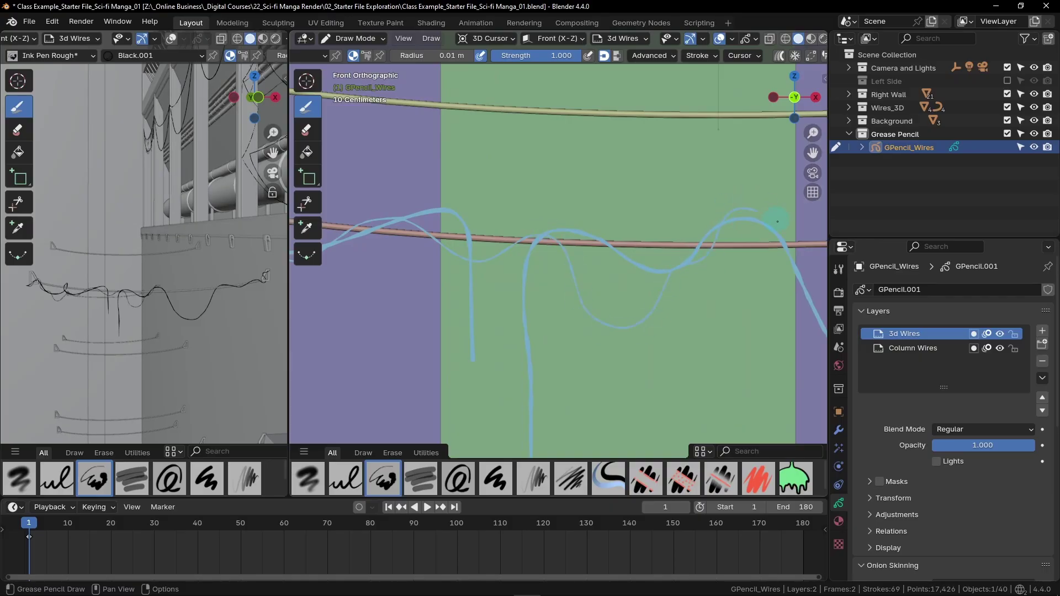
{"action": "left_click_drag", "start_coordinate": [779, 266], "coordinate": [805, 286]}
{"action": "scroll", "coordinate": [777, 316], "scroll_direction": "down", "scroll_amount": 2}
{"action": "middle_click_drag", "start_coordinate": [792, 321], "coordinate": [535, 267]}
{"action": "scroll", "coordinate": [396, 246], "scroll_direction": "up", "scroll_amount": 1}
{"action": "mouse_move", "coordinate": [670, 261]}
{"action": "middle_mouse_down"}
{"action": "mouse_move", "coordinate": [396, 246]}
{"action": "mouse_move", "coordinate": [541, 300]}
{"action": "middle_mouse_up"}
- Draw a thin strand toward the ladder and loop another around the ladder frame
{"action": "mouse_move", "coordinate": [387, 274]}
{"action": "left_mouse_down"}
{"action": "mouse_move", "coordinate": [412, 305]}
{"action": "mouse_move", "coordinate": [415, 354]}
{"action": "mouse_move", "coordinate": [497, 365]}
{"action": "mouse_move", "coordinate": [556, 213]}
{"action": "mouse_move", "coordinate": [582, 246]}
{"action": "mouse_move", "coordinate": [619, 239]}
{"action": "mouse_move", "coordinate": [657, 207]}
{"action": "mouse_move", "coordinate": [754, 229]}
{"action": "mouse_move", "coordinate": [813, 196]}
{"action": "left_mouse_up"}
{"action": "scroll", "coordinate": [608, 271], "scroll_direction": "up", "scroll_amount": 5}
{"action": "mouse_move", "coordinate": [825, 189]}
{"action": "middle_mouse_down", "text": "shift"}
{"action": "mouse_move", "coordinate": [580, 248]}
{"action": "mouse_move", "coordinate": [512, 315]}
{"action": "middle_mouse_up", "text": "shift"}
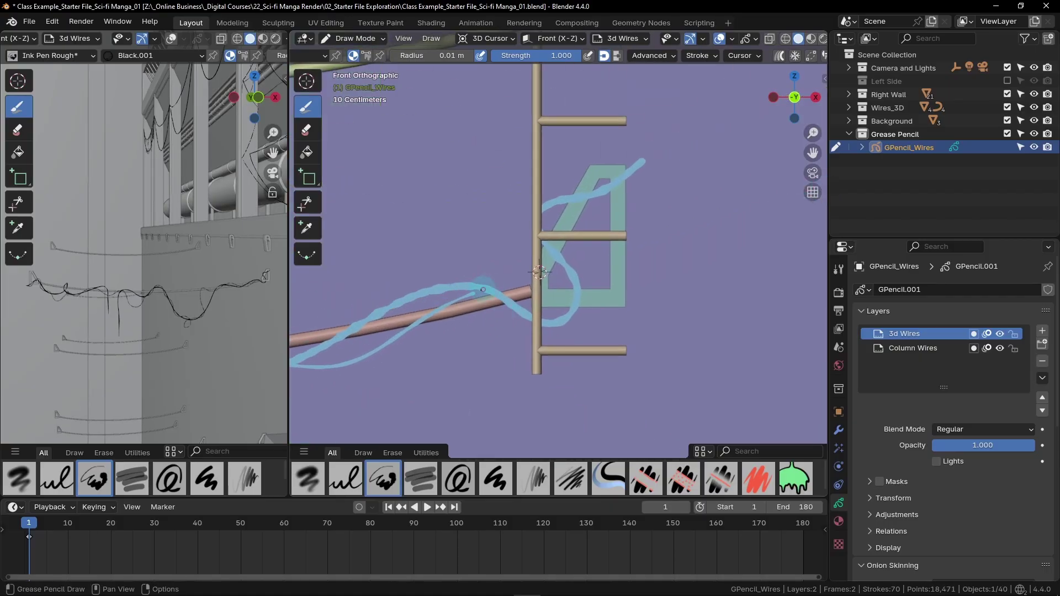
{"action": "mouse_move", "coordinate": [475, 293]}
{"action": "left_mouse_down"}
{"action": "mouse_move", "coordinate": [633, 294]}
{"action": "mouse_move", "coordinate": [598, 251]}
{"action": "mouse_move", "coordinate": [570, 181]}
{"action": "mouse_move", "coordinate": [658, 191]}
{"action": "left_mouse_up"}
{"action": "scroll", "coordinate": [607, 287], "scroll_direction": "down", "scroll_amount": 7}
{"action": "middle_click_drag", "start_coordinate": [420, 368], "coordinate": [616, 317], "text": "shift"}
{"action": "scroll", "coordinate": [470, 334], "scroll_direction": "down", "scroll_amount": 2}
{"action": "mouse_move", "coordinate": [456, 336]}
{"action": "middle_mouse_down", "text": "shift"}
{"action": "mouse_move", "coordinate": [613, 308]}
{"action": "mouse_move", "coordinate": [554, 315]}
{"action": "mouse_move", "coordinate": [580, 324]}
{"action": "middle_mouse_up", "text": "shift"}
{"action": "scroll", "coordinate": [555, 315], "scroll_direction": "down", "scroll_amount": 1}
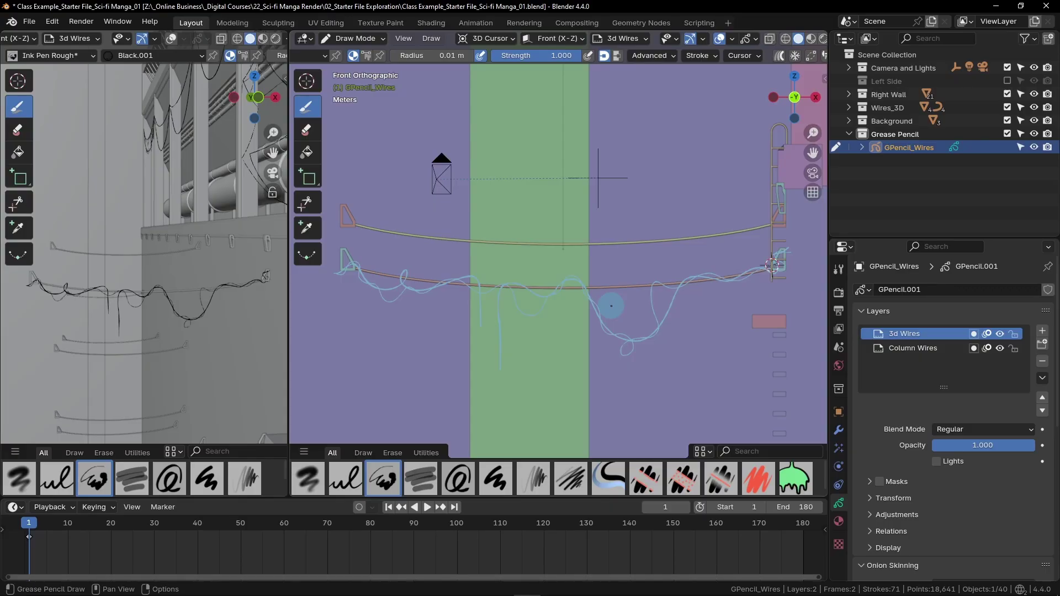
- Inspect the new wires in the left camera viewport, then snap back to camera view with Numpad 0
{"action": "scroll", "coordinate": [144, 383], "scroll_direction": "down", "scroll_amount": 1}
{"action": "middle_click_drag", "start_coordinate": [143, 383], "coordinate": [193, 268], "text": "shift"}
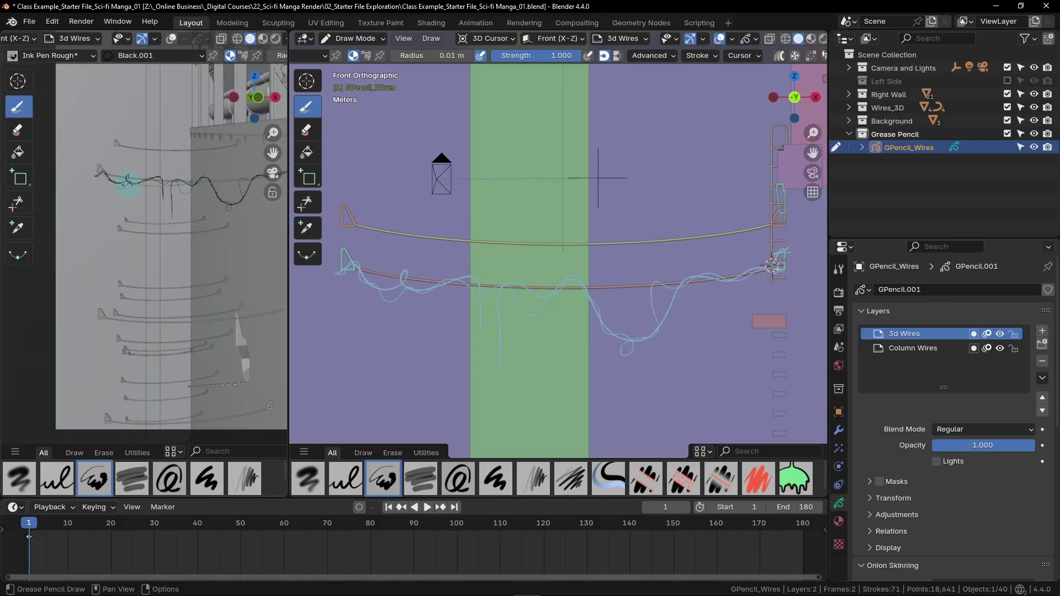
{"action": "scroll", "coordinate": [201, 255], "scroll_direction": "up", "scroll_amount": 1}
{"action": "middle_click_drag", "start_coordinate": [201, 255], "coordinate": [196, 260], "text": "shift"}
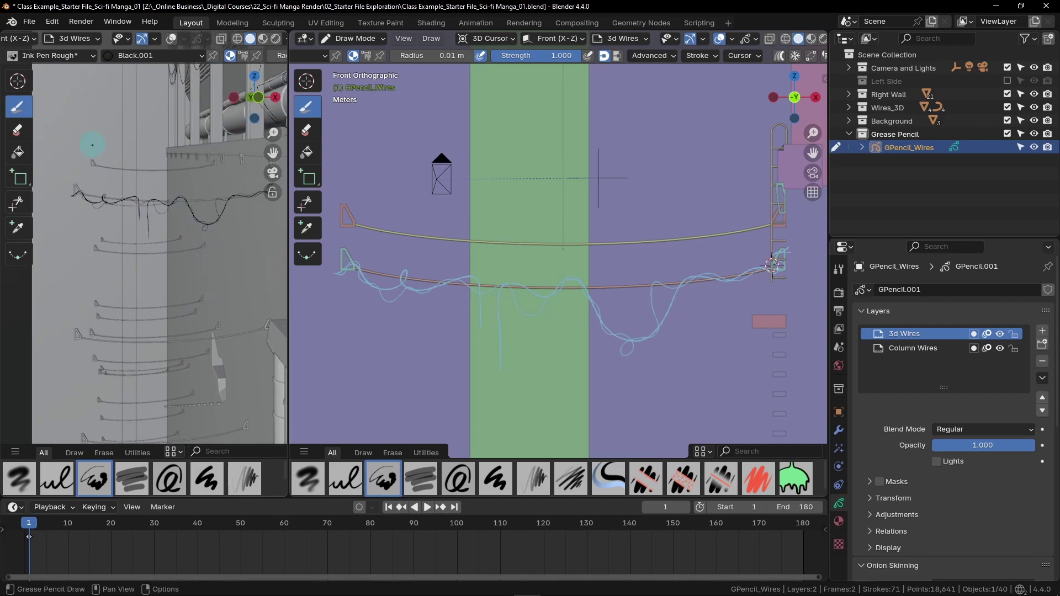
{"action": "scroll", "coordinate": [156, 365], "scroll_direction": "down", "scroll_amount": 1}
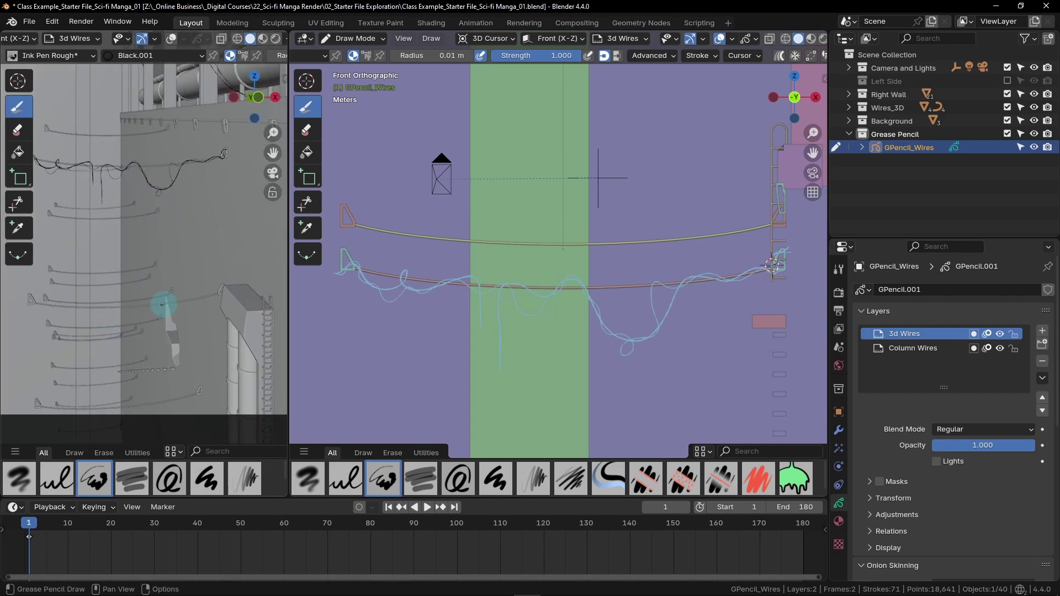
{"action": "scroll", "coordinate": [157, 348], "scroll_direction": "down", "scroll_amount": 2}
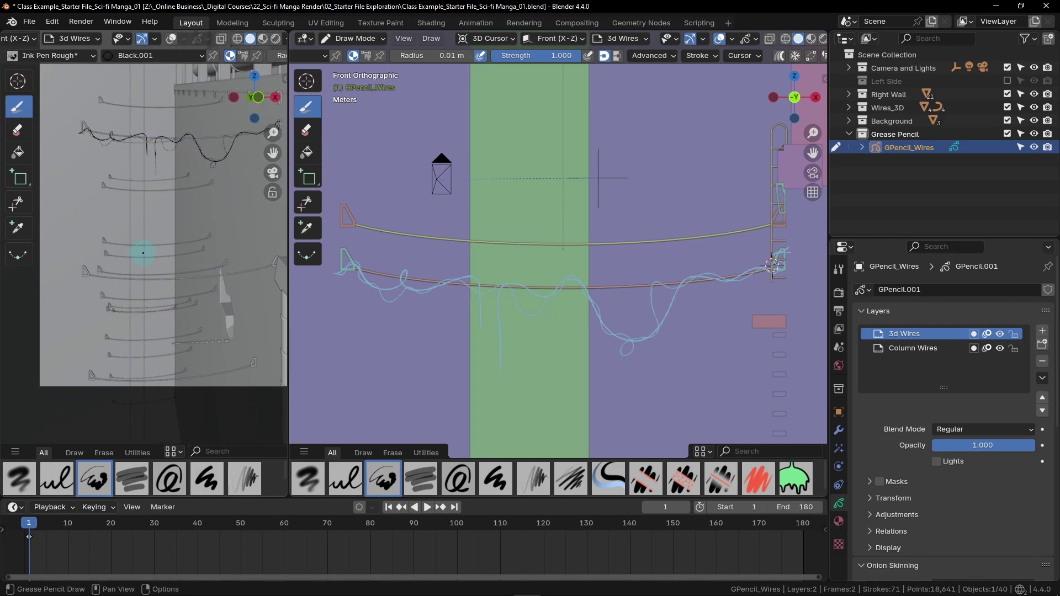
{"action": "middle_click_drag", "start_coordinate": [143, 253], "coordinate": [96, 350], "text": "shift"}
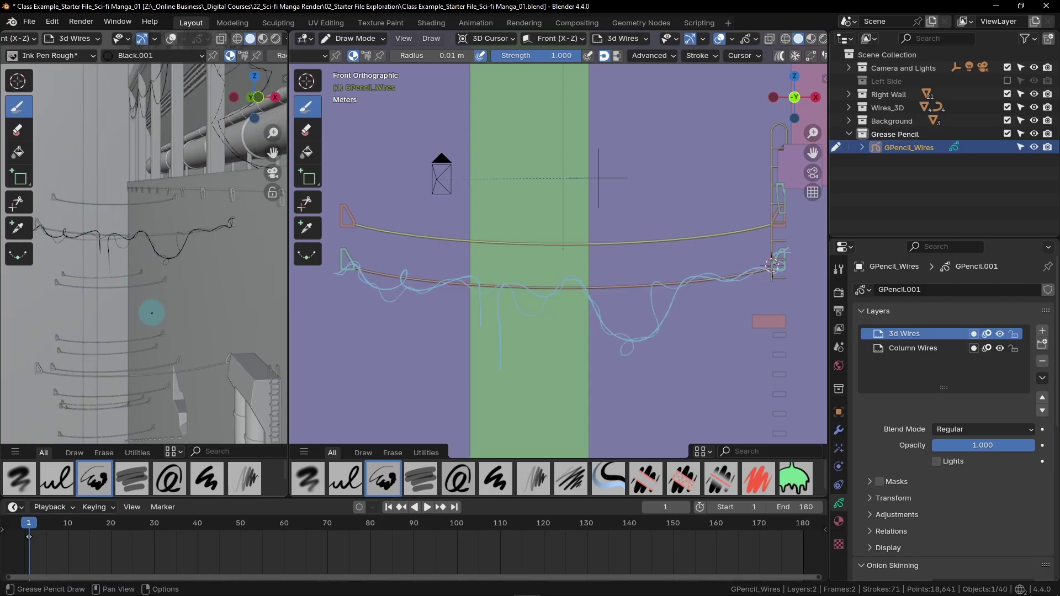
{"action": "key", "text": "KP_0"}
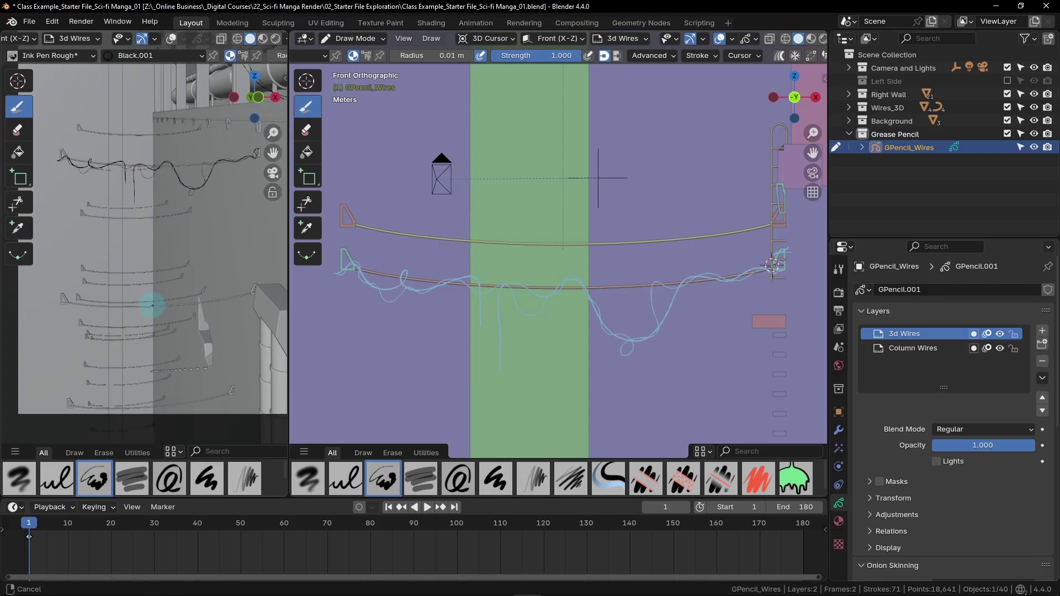
- Orbit the right viewport into perspective to see the wall and wires in 3D
{"action": "scroll", "coordinate": [102, 337], "scroll_direction": "up", "scroll_amount": 8}
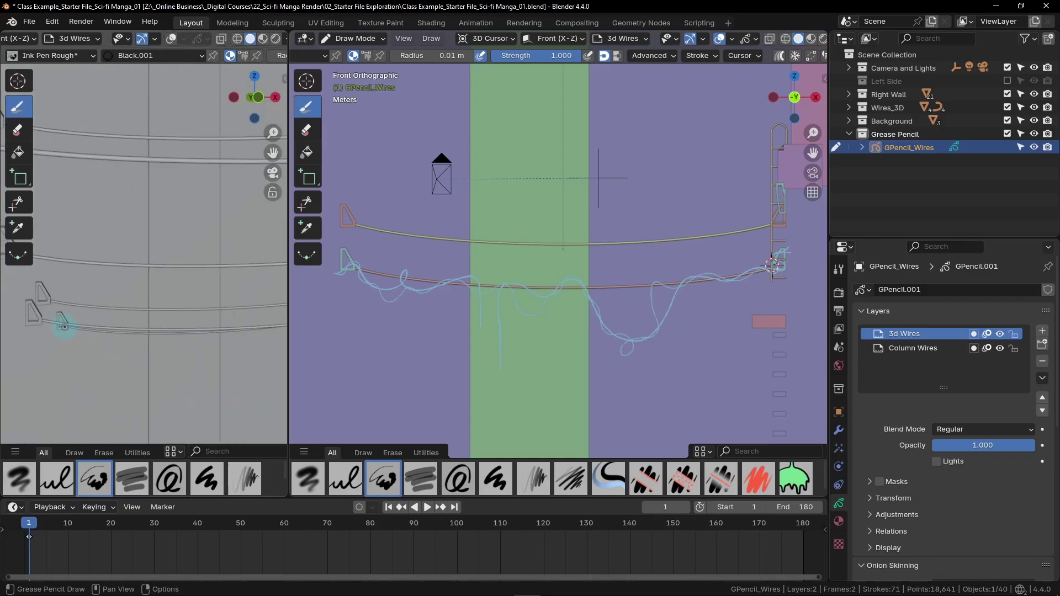
{"action": "scroll", "coordinate": [29, 334], "scroll_direction": "down", "scroll_amount": 2}
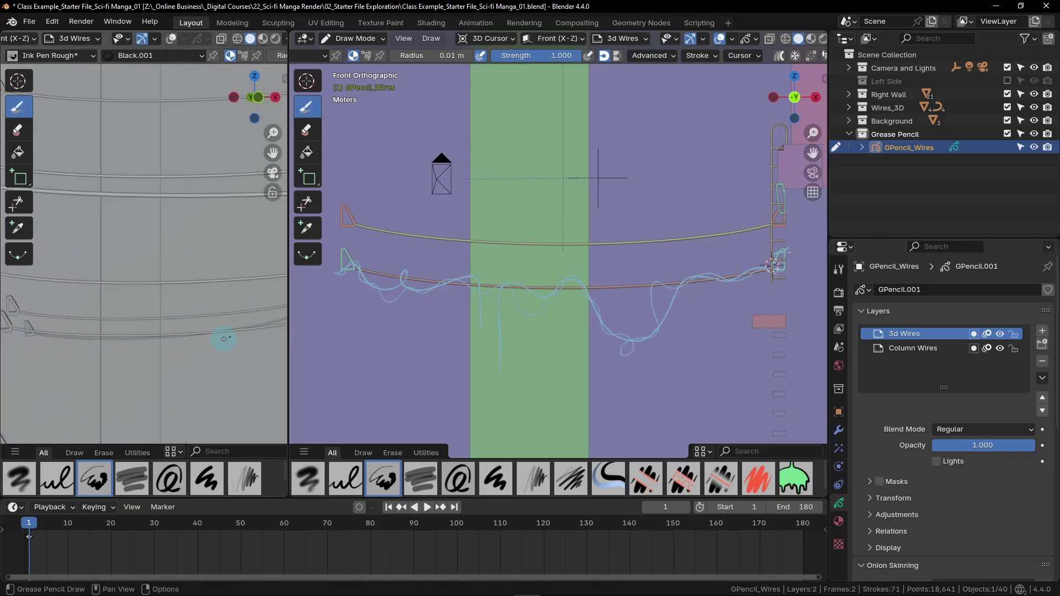
{"action": "scroll", "coordinate": [178, 335], "scroll_direction": "down", "scroll_amount": 1}
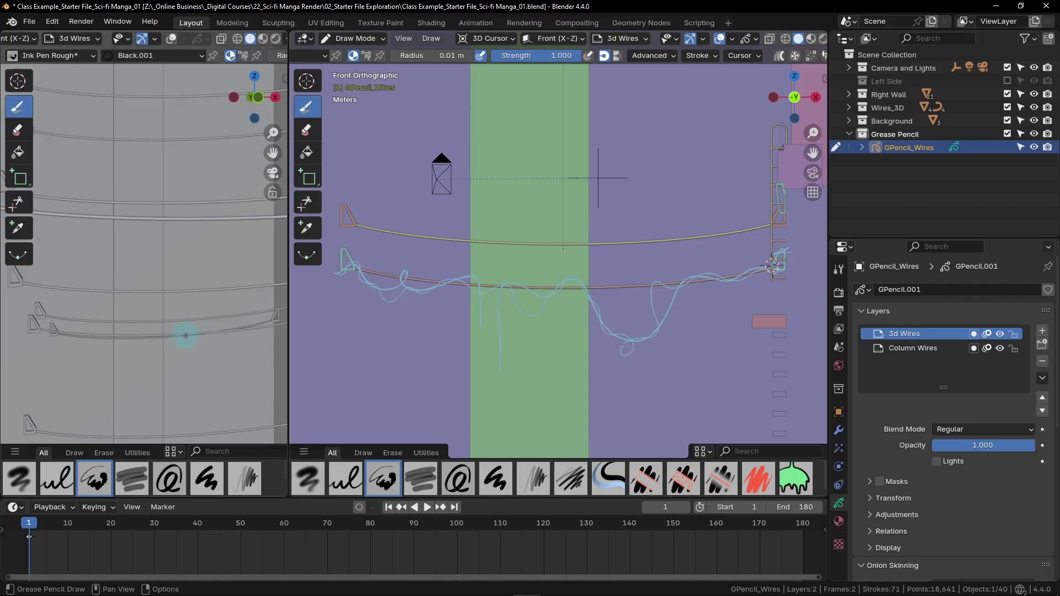
{"action": "mouse_move", "coordinate": [711, 286]}
{"action": "middle_mouse_down"}
{"action": "mouse_move", "coordinate": [661, 297]}
{"action": "mouse_move", "coordinate": [713, 315]}
{"action": "mouse_move", "coordinate": [725, 338]}
{"action": "mouse_move", "coordinate": [569, 301]}
{"action": "mouse_move", "coordinate": [672, 313]}
{"action": "middle_mouse_up"}
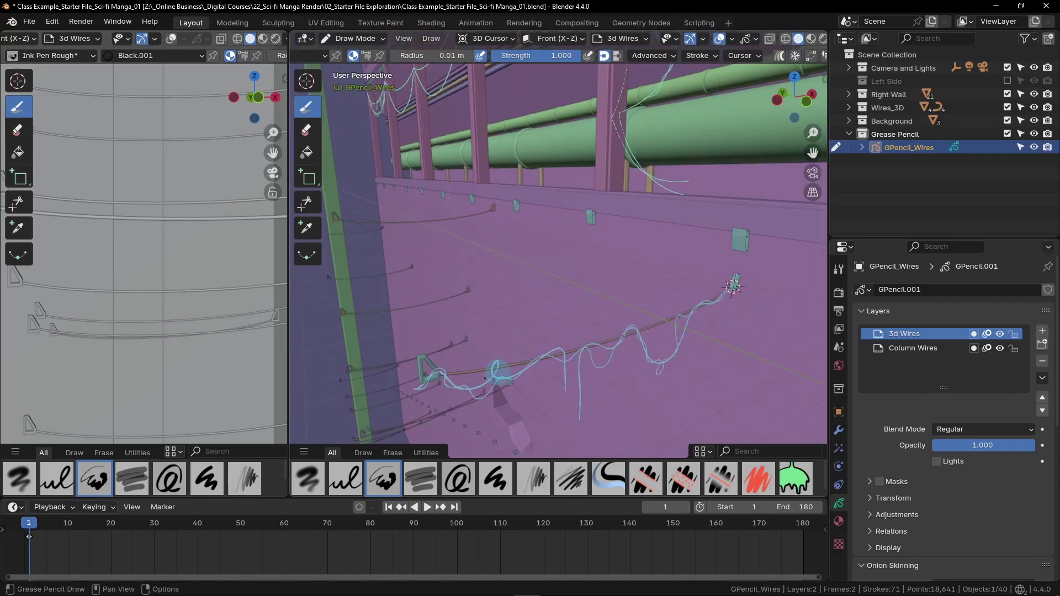
{"action": "middle_click_drag", "start_coordinate": [593, 350], "coordinate": [687, 286], "text": "shift"}
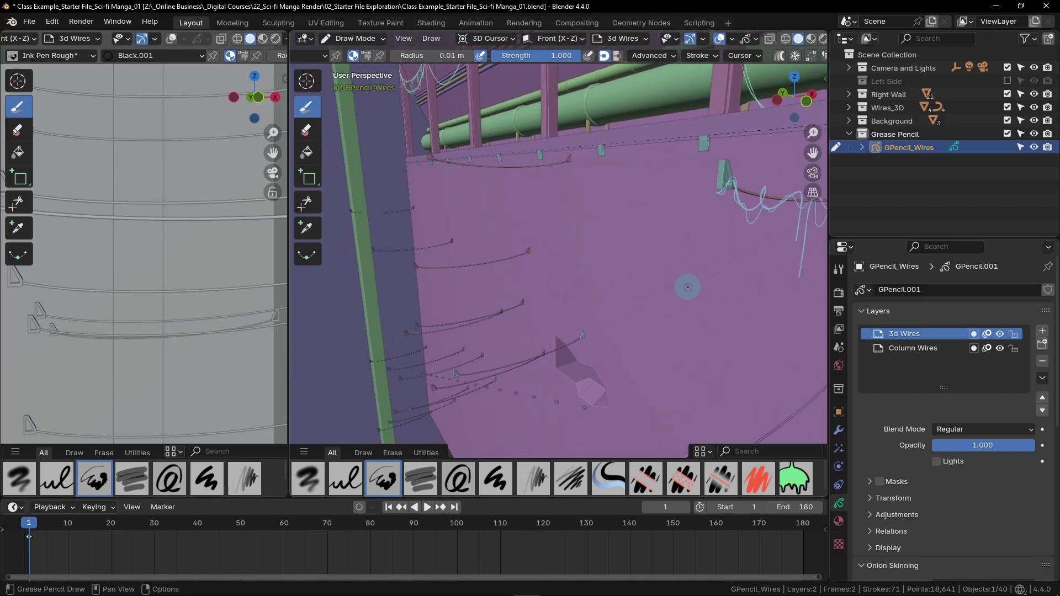
{"action": "scroll", "coordinate": [580, 340], "scroll_direction": "up", "scroll_amount": 5}
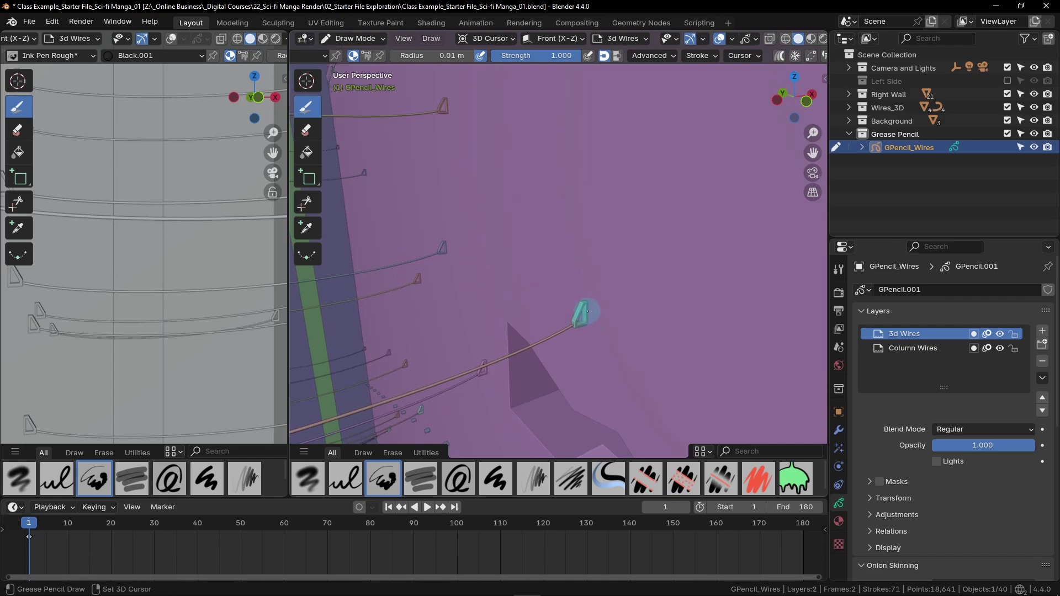
{"action": "scroll", "coordinate": [562, 343], "scroll_direction": "down", "scroll_amount": 4}
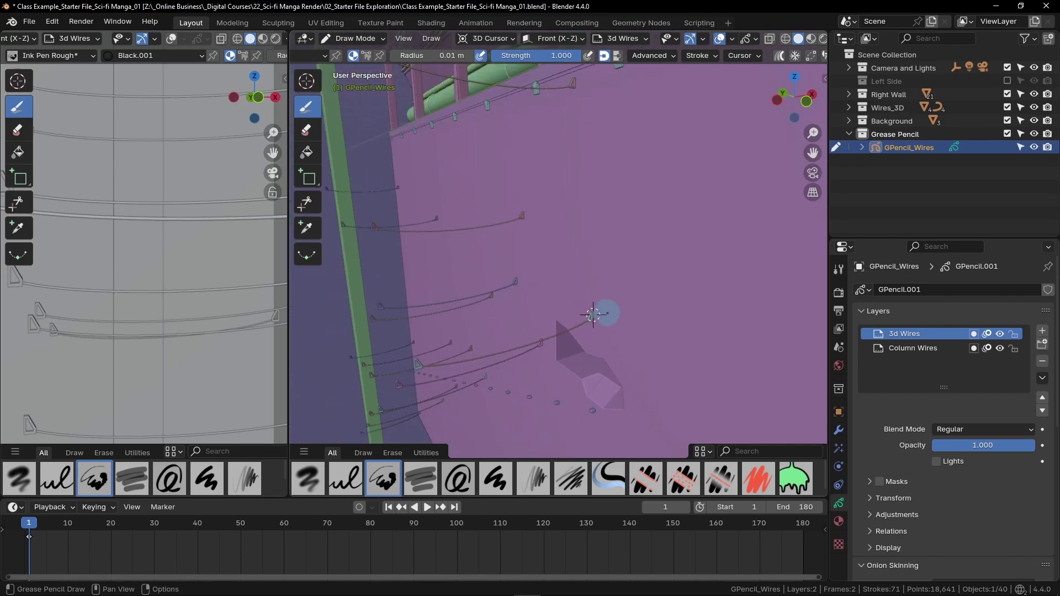
{"action": "scroll", "coordinate": [632, 308], "scroll_direction": "down", "scroll_amount": 3}
{"action": "mouse_move", "coordinate": [554, 350]}
{"action": "middle_mouse_down"}
{"action": "mouse_move", "coordinate": [608, 317]}
{"action": "mouse_move", "coordinate": [608, 349]}
{"action": "mouse_move", "coordinate": [679, 204]}
{"action": "middle_mouse_up"}
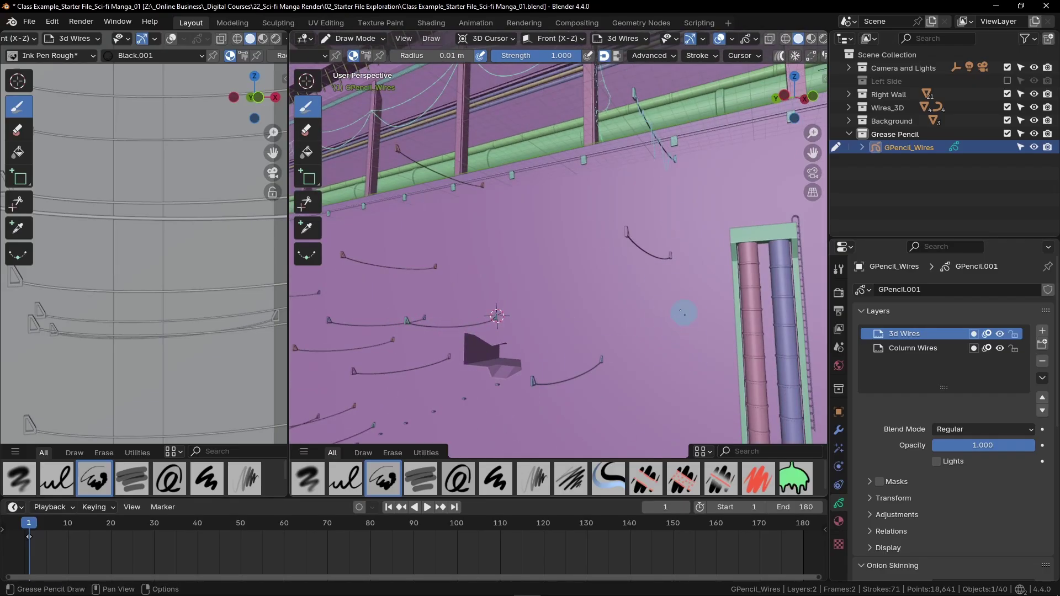
{"action": "middle_click_drag", "start_coordinate": [511, 333], "coordinate": [533, 336], "text": "shift"}
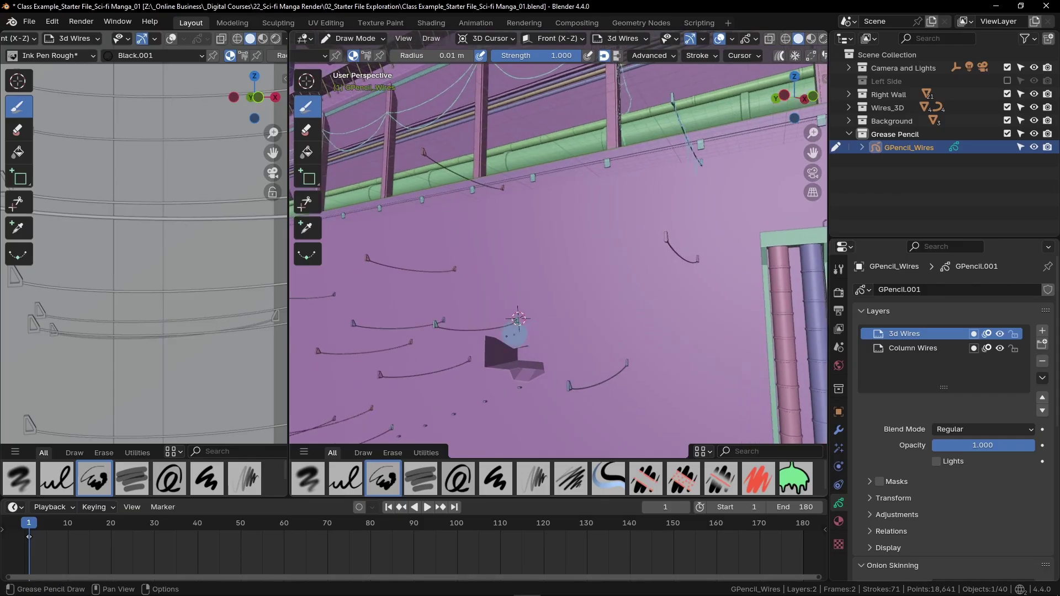
{"action": "middle_click_drag", "start_coordinate": [390, 414], "coordinate": [437, 345], "text": "shift"}
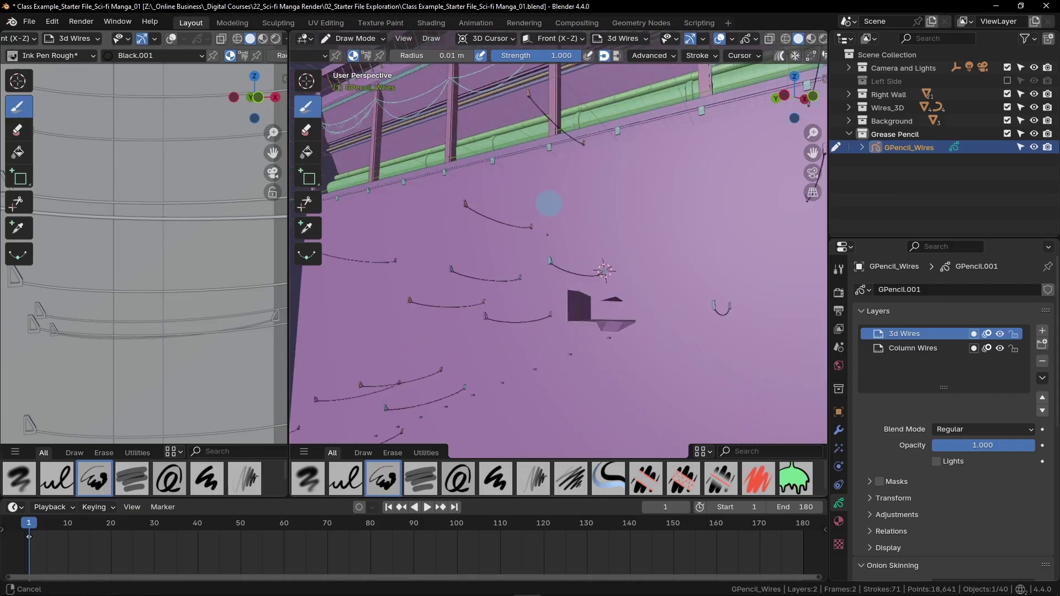
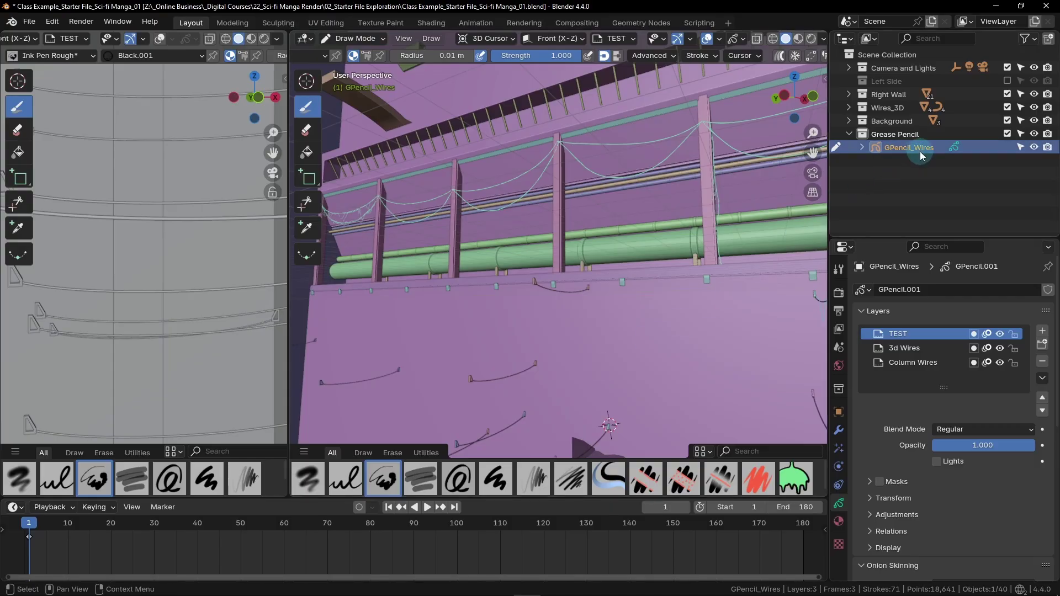
- Include the Left Side collection again and set the draw brush radius to 0.035 m
{"action": "left_click", "coordinate": [1007, 81]}
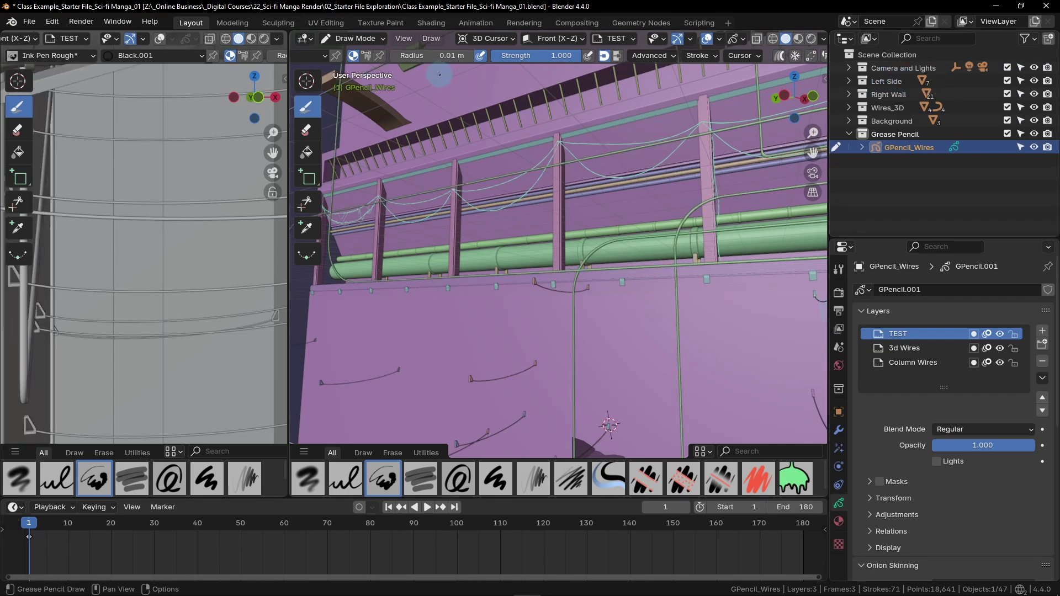
{"action": "left_click", "coordinate": [433, 56]}
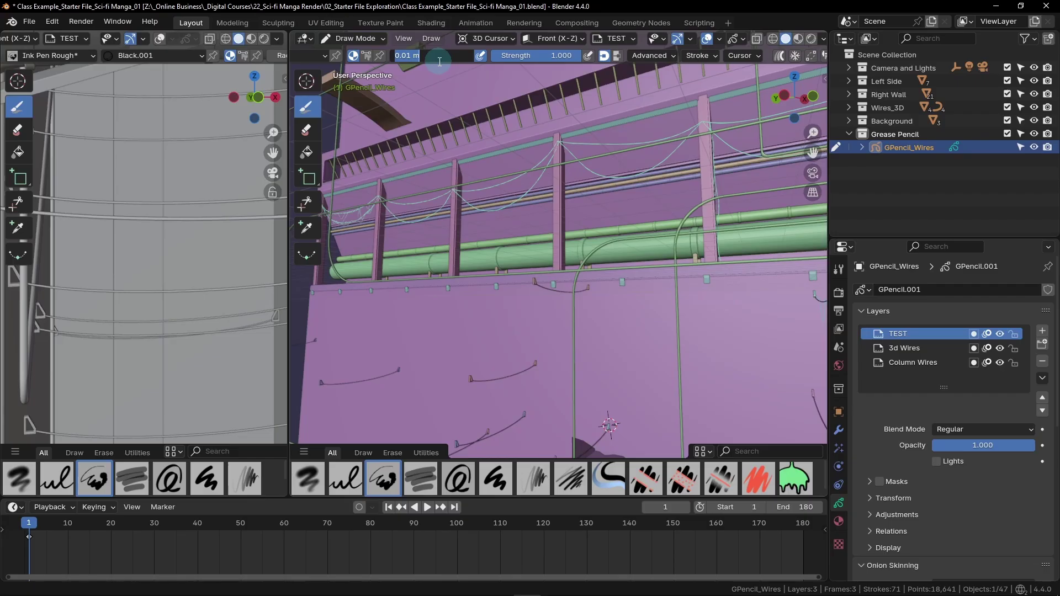
{"action": "key", "text": "BackSpace"}
{"action": "key", "text": "Return"}
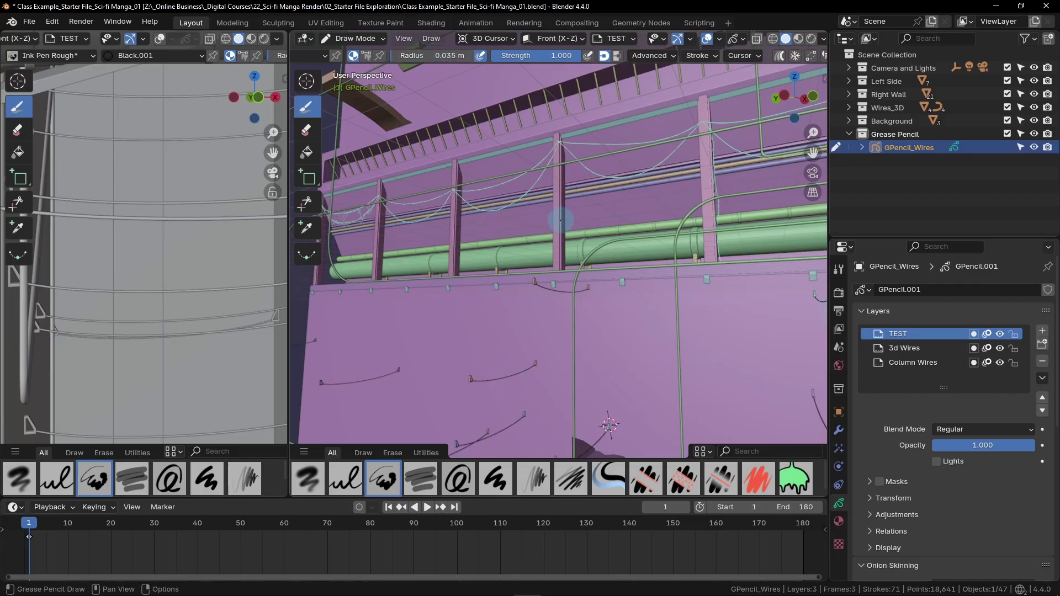
{"action": "mouse_move", "coordinate": [702, 338]}
{"action": "middle_mouse_down"}
{"action": "mouse_move", "coordinate": [627, 250]}
{"action": "mouse_move", "coordinate": [537, 233]}
{"action": "middle_mouse_up"}
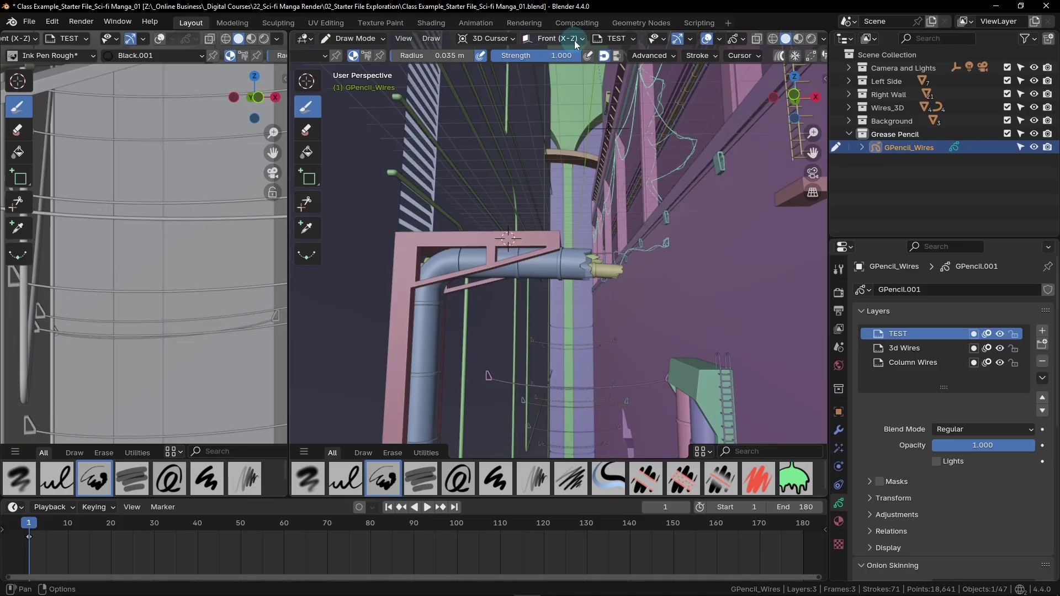
- In front orthographic view, draw two wires hooking down and looping around the pipe
{"action": "left_click_drag", "start_coordinate": [793, 95], "coordinate": [789, 98]}
{"action": "left_click", "coordinate": [788, 97]}
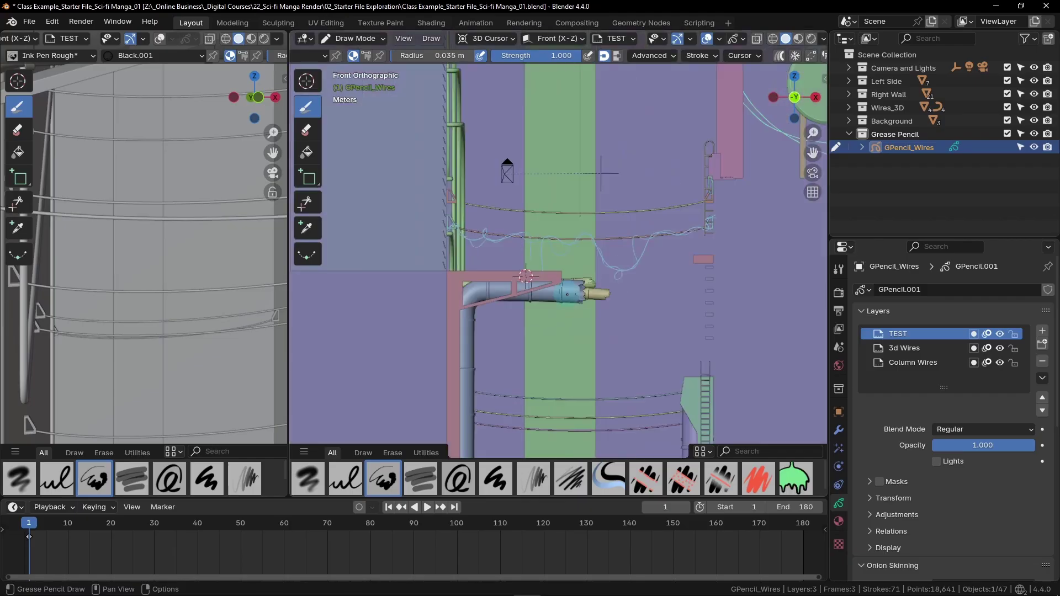
{"action": "scroll", "coordinate": [623, 224], "scroll_direction": "down", "scroll_amount": 2}
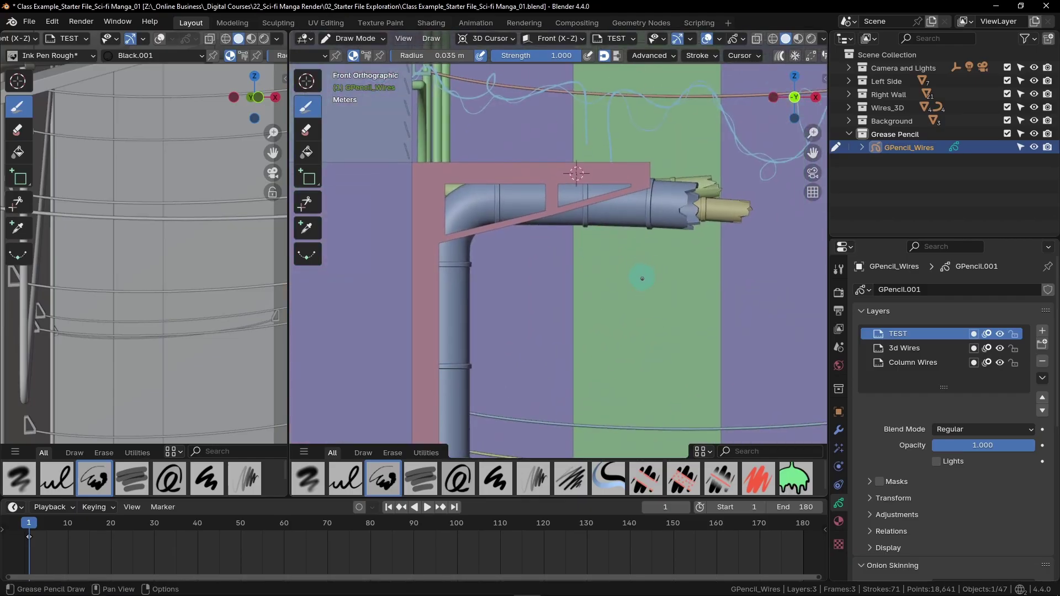
{"action": "mouse_move", "coordinate": [641, 239]}
{"action": "left_mouse_down"}
{"action": "mouse_move", "coordinate": [640, 171]}
{"action": "mouse_move", "coordinate": [624, 182]}
{"action": "left_mouse_up"}
{"action": "mouse_move", "coordinate": [571, 153]}
{"action": "left_mouse_down"}
{"action": "mouse_move", "coordinate": [505, 243]}
{"action": "mouse_move", "coordinate": [489, 154]}
{"action": "mouse_move", "coordinate": [425, 179]}
{"action": "mouse_move", "coordinate": [422, 202]}
{"action": "mouse_move", "coordinate": [439, 212]}
{"action": "mouse_move", "coordinate": [401, 281]}
{"action": "mouse_move", "coordinate": [426, 327]}
{"action": "mouse_move", "coordinate": [409, 423]}
{"action": "mouse_move", "coordinate": [448, 477]}
{"action": "left_mouse_up"}
{"action": "scroll", "coordinate": [108, 353], "scroll_direction": "down", "scroll_amount": 6}
{"action": "middle_click_drag", "start_coordinate": [108, 353], "coordinate": [202, 262], "text": "shift"}
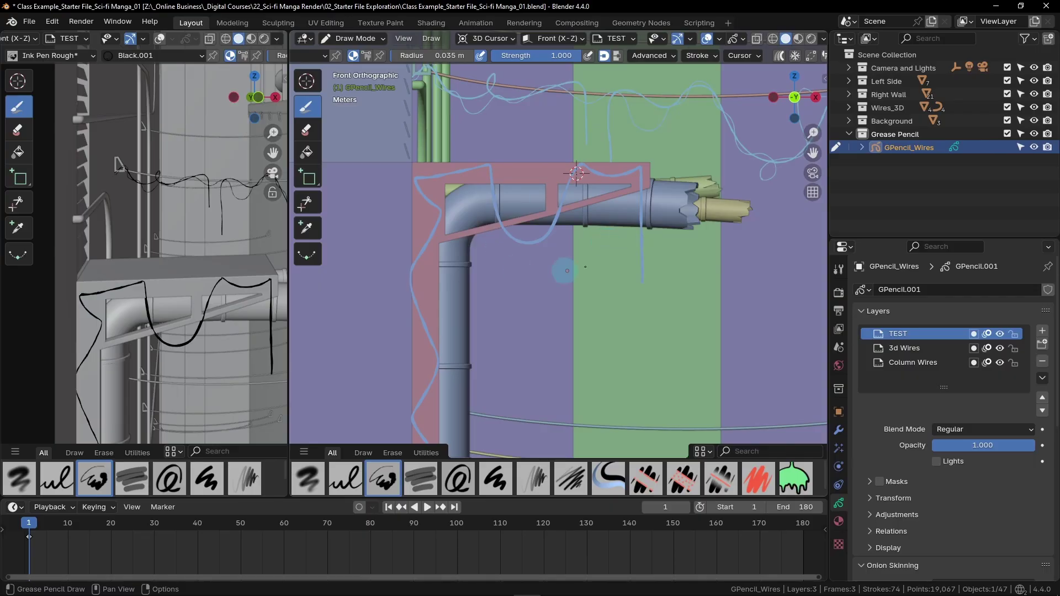
- Set the brush radius to 0.025 m
{"action": "left_click", "coordinate": [415, 55]}
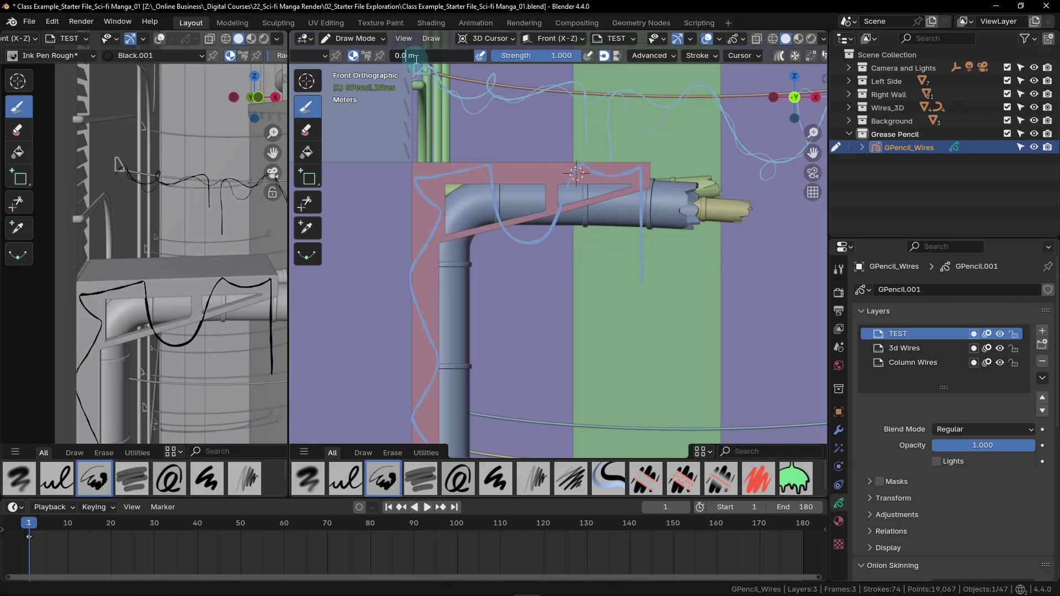
{"action": "key", "text": "Return"}
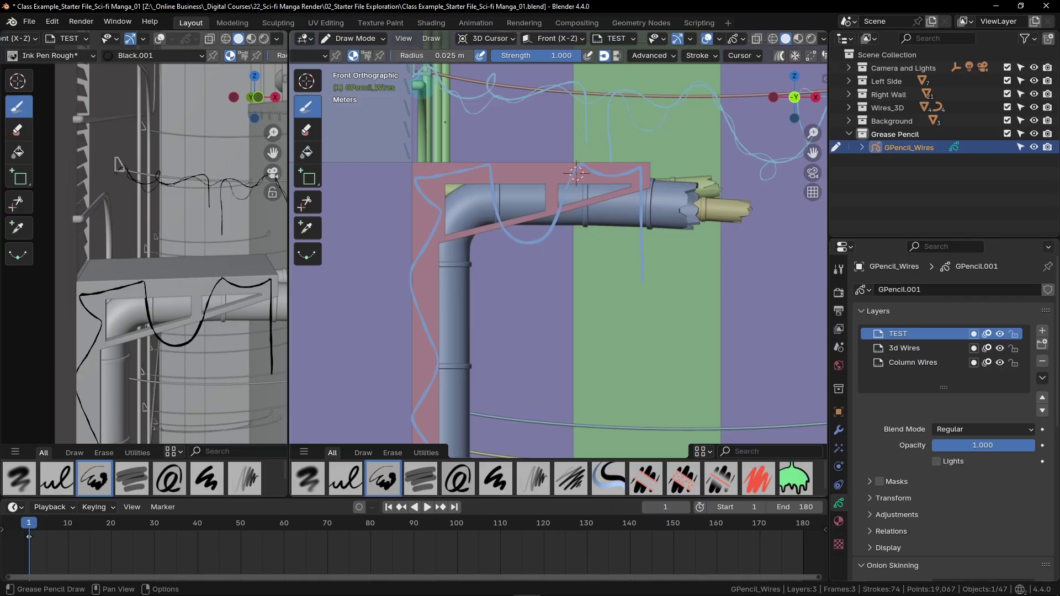
{"action": "scroll", "coordinate": [599, 174], "scroll_direction": "up", "scroll_amount": 6}
{"action": "scroll", "coordinate": [719, 159], "scroll_direction": "down", "scroll_amount": 2}
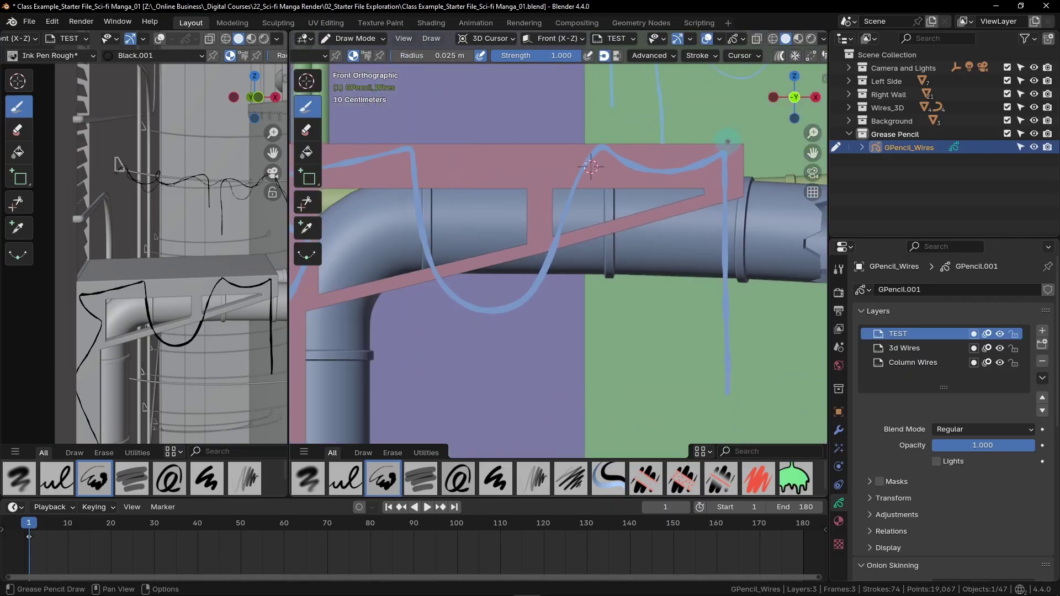
- Draw three thinner wires from the bracket's top toward and past the pipe
{"action": "left_click_drag", "start_coordinate": [724, 149], "coordinate": [702, 161]}
{"action": "mouse_move", "coordinate": [632, 167]}
{"action": "left_mouse_down"}
{"action": "mouse_move", "coordinate": [562, 179]}
{"action": "mouse_move", "coordinate": [549, 199]}
{"action": "mouse_move", "coordinate": [558, 243]}
{"action": "mouse_move", "coordinate": [529, 278]}
{"action": "mouse_move", "coordinate": [500, 359]}
{"action": "mouse_move", "coordinate": [413, 245]}
{"action": "mouse_move", "coordinate": [422, 142]}
{"action": "mouse_move", "coordinate": [390, 148]}
{"action": "mouse_move", "coordinate": [360, 188]}
{"action": "mouse_move", "coordinate": [334, 152]}
{"action": "mouse_move", "coordinate": [317, 155]}
{"action": "left_mouse_up"}
{"action": "left_click_drag", "start_coordinate": [728, 142], "coordinate": [727, 182]}
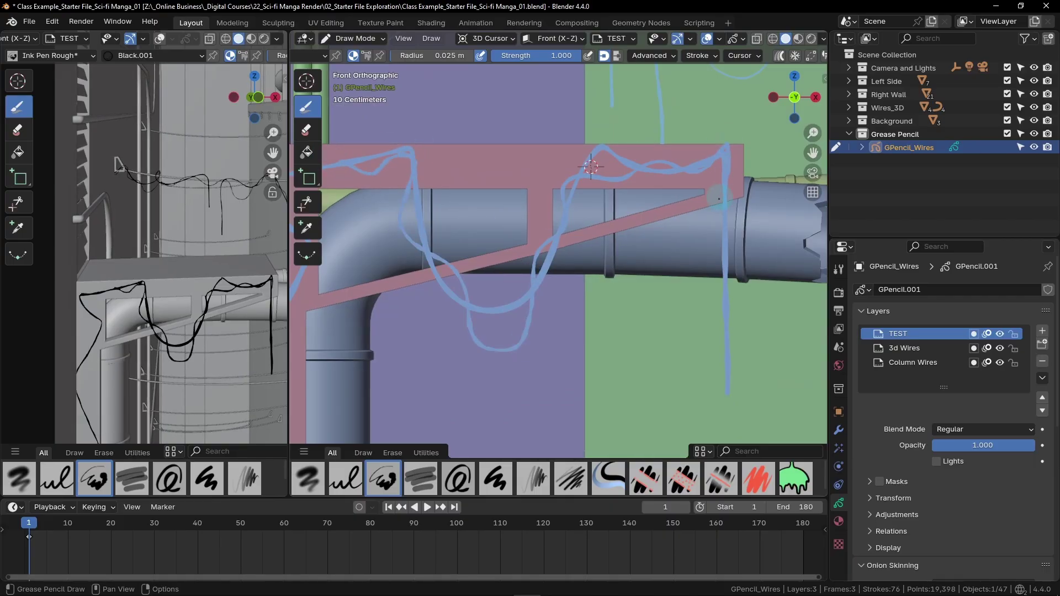
{"action": "scroll", "coordinate": [631, 241], "scroll_direction": "down", "scroll_amount": 2}
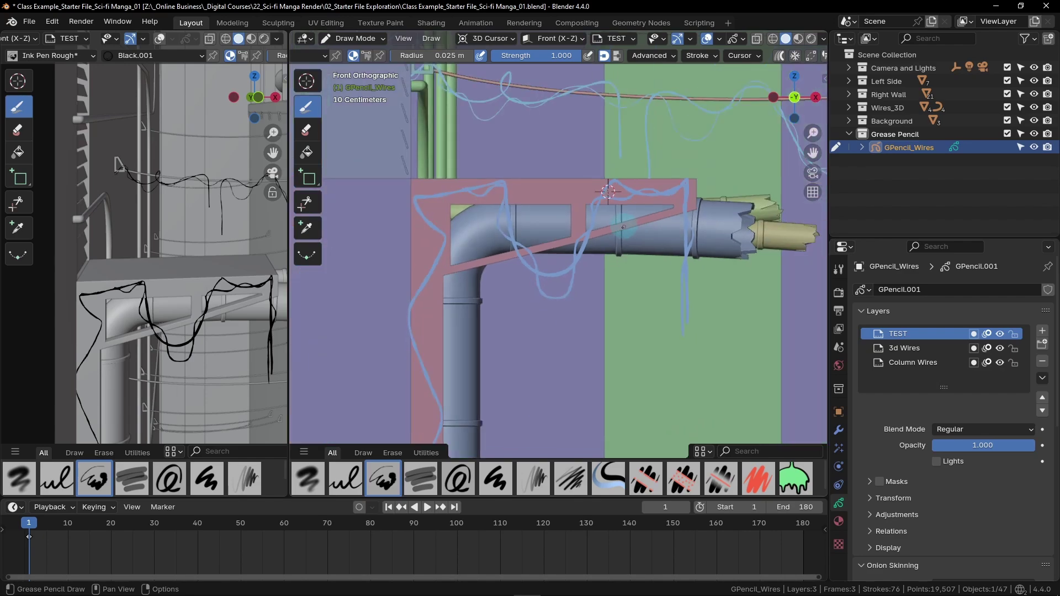
{"action": "scroll", "coordinate": [260, 287], "scroll_direction": "down", "scroll_amount": 2}
{"action": "middle_click_drag", "start_coordinate": [255, 342], "coordinate": [185, 301], "text": "shift"}
{"action": "scroll", "coordinate": [204, 353], "scroll_direction": "down", "scroll_amount": 2}
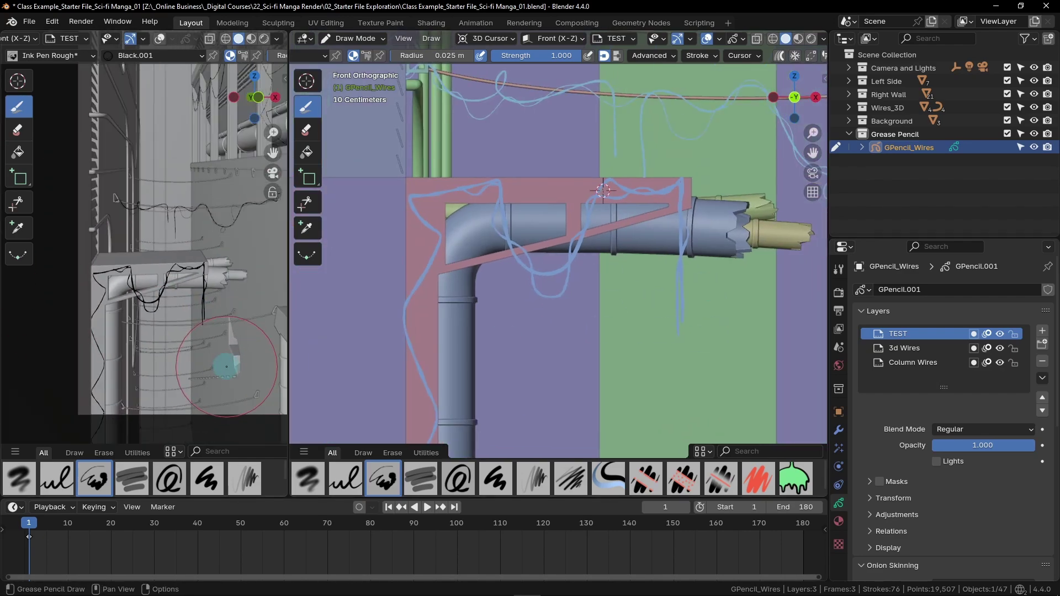
{"action": "scroll", "coordinate": [607, 238], "scroll_direction": "down", "scroll_amount": 4}
{"action": "scroll", "coordinate": [613, 229], "scroll_direction": "up", "scroll_amount": 6}
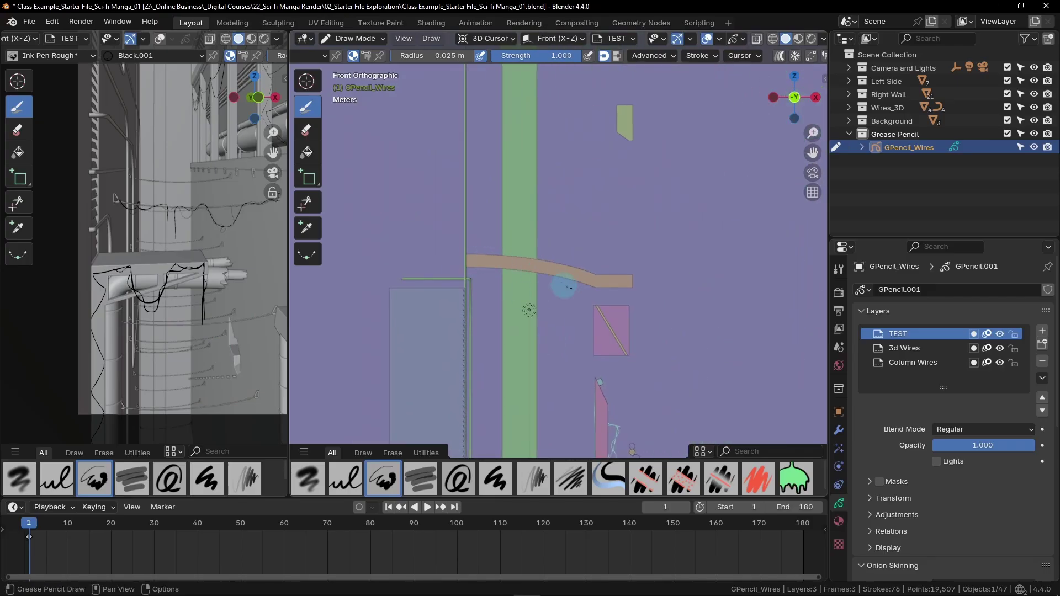
- Draw sagging, hooked wires curving under the curved beam from its left end
{"action": "middle_click_drag", "start_coordinate": [197, 161], "coordinate": [194, 341], "text": "shift"}
{"action": "scroll", "coordinate": [207, 213], "scroll_direction": "up", "scroll_amount": 3}
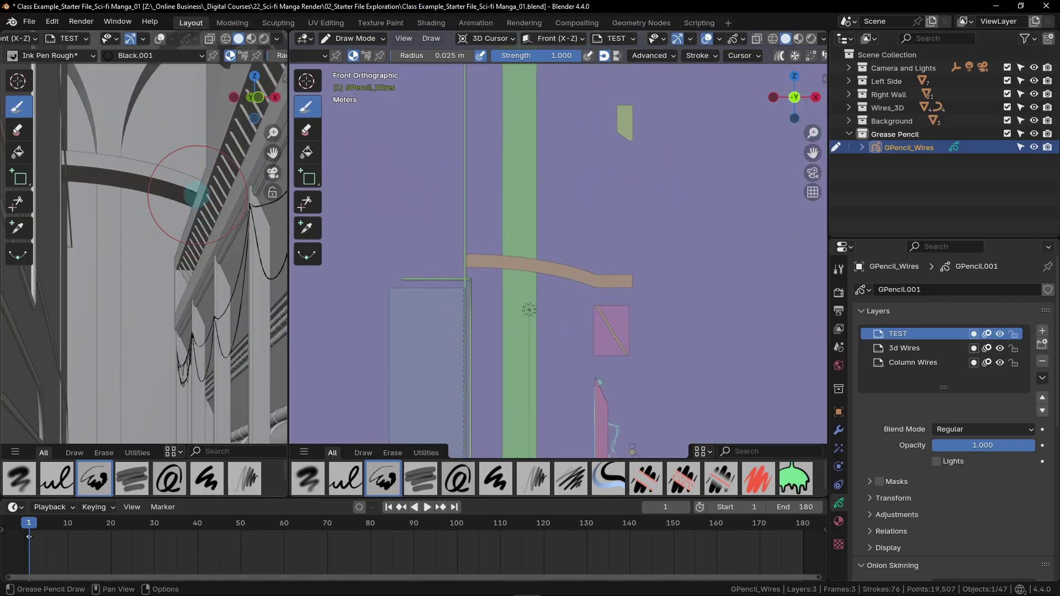
{"action": "scroll", "coordinate": [525, 265], "scroll_direction": "up", "scroll_amount": 1}
{"action": "scroll", "coordinate": [524, 266], "scroll_direction": "up", "scroll_amount": 3}
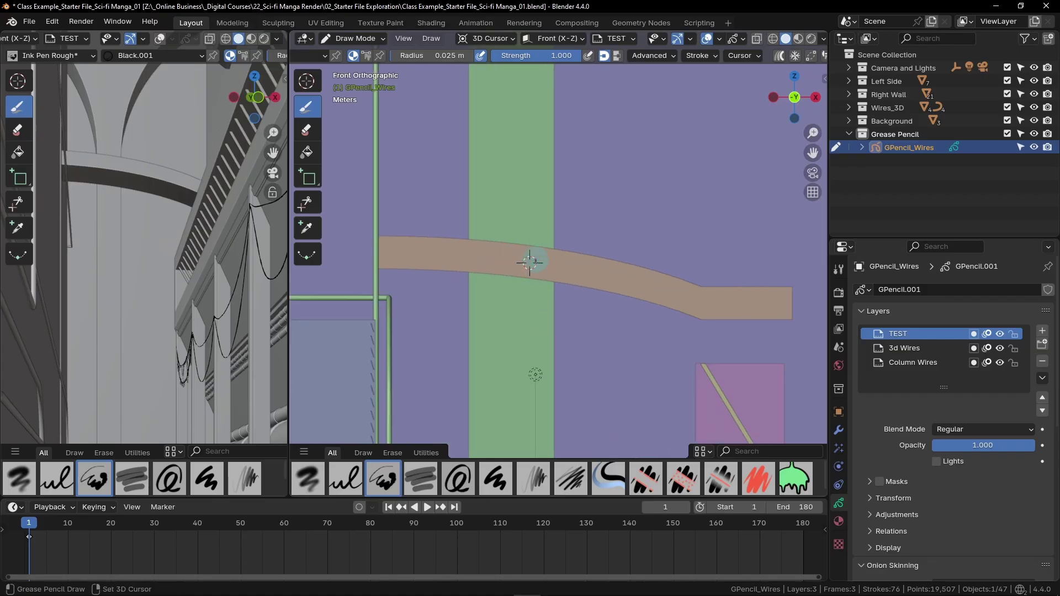
{"action": "scroll", "coordinate": [549, 293], "scroll_direction": "up", "scroll_amount": 2}
{"action": "left_click_drag", "start_coordinate": [550, 294], "coordinate": [570, 248], "text": "shift"}
{"action": "scroll", "coordinate": [575, 248], "scroll_direction": "down", "scroll_amount": 1}
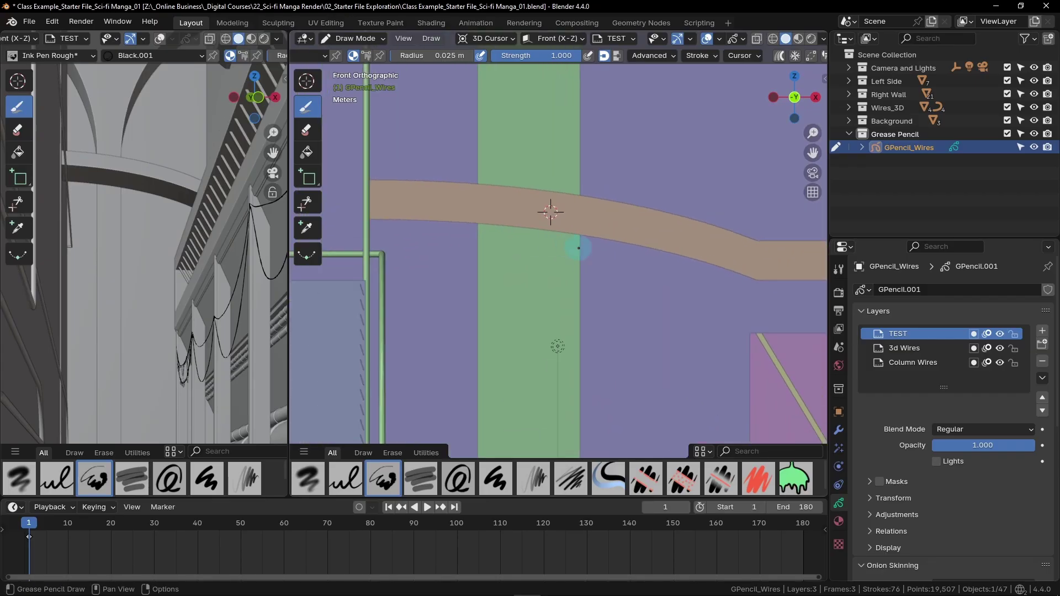
{"action": "middle_click_drag", "start_coordinate": [578, 248], "coordinate": [599, 229], "text": "shift"}
{"action": "mouse_move", "coordinate": [362, 170]}
{"action": "left_mouse_down"}
{"action": "mouse_move", "coordinate": [391, 225]}
{"action": "mouse_move", "coordinate": [427, 244]}
{"action": "mouse_move", "coordinate": [461, 206]}
{"action": "mouse_move", "coordinate": [547, 210]}
{"action": "left_mouse_up"}
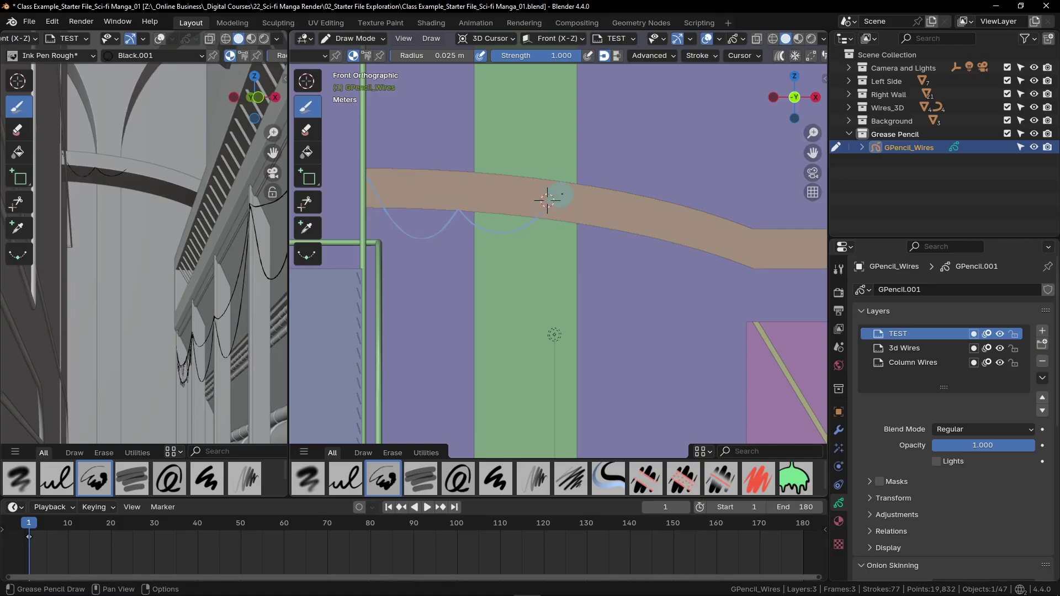
{"action": "mouse_move", "coordinate": [583, 172]}
{"action": "left_mouse_down"}
{"action": "mouse_move", "coordinate": [589, 210]}
{"action": "mouse_move", "coordinate": [654, 214]}
{"action": "mouse_move", "coordinate": [674, 194]}
{"action": "mouse_move", "coordinate": [700, 287]}
{"action": "mouse_move", "coordinate": [720, 304]}
{"action": "mouse_move", "coordinate": [792, 287]}
{"action": "mouse_move", "coordinate": [808, 255]}
{"action": "left_mouse_up"}
{"action": "mouse_move", "coordinate": [363, 182]}
{"action": "left_mouse_down"}
{"action": "mouse_move", "coordinate": [388, 234]}
{"action": "mouse_move", "coordinate": [421, 234]}
{"action": "mouse_move", "coordinate": [429, 210]}
{"action": "left_mouse_up"}
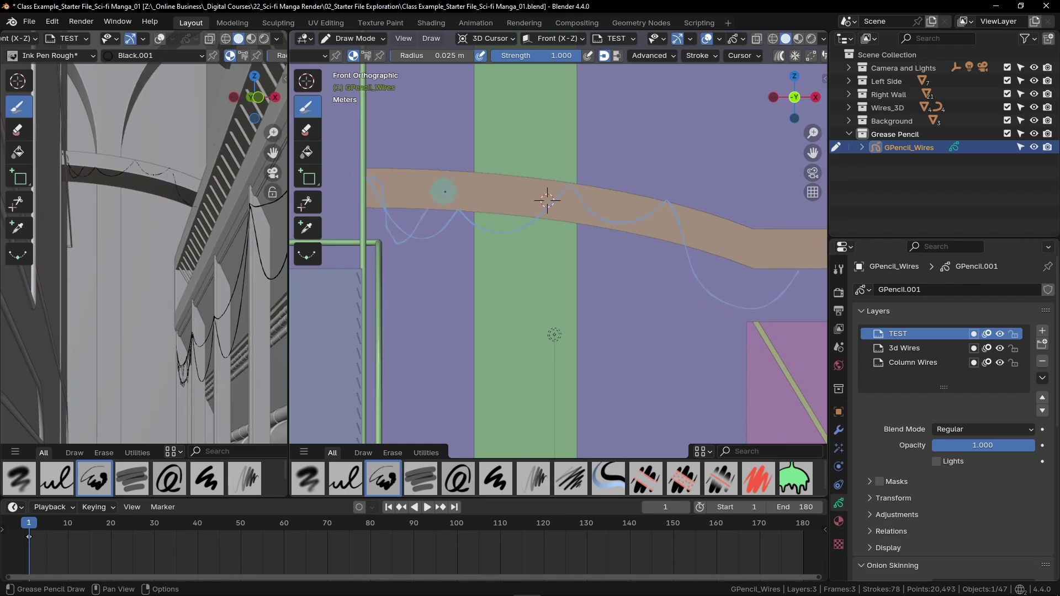
{"action": "mouse_move", "coordinate": [486, 258]}
{"action": "left_mouse_down"}
{"action": "mouse_move", "coordinate": [544, 199]}
{"action": "mouse_move", "coordinate": [608, 224]}
{"action": "mouse_move", "coordinate": [684, 218]}
{"action": "mouse_move", "coordinate": [698, 282]}
{"action": "mouse_move", "coordinate": [734, 310]}
{"action": "mouse_move", "coordinate": [715, 307]}
{"action": "left_mouse_up"}
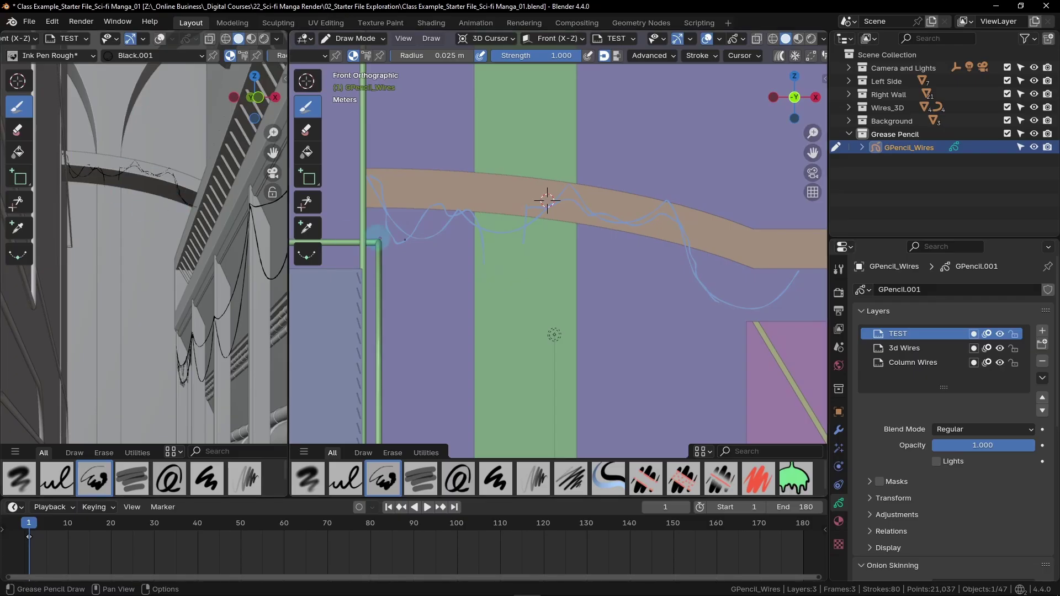
- Draw wires along the beam's top-left and lower edges, then frame the arches above
{"action": "scroll", "coordinate": [141, 179], "scroll_direction": "up", "scroll_amount": 6}
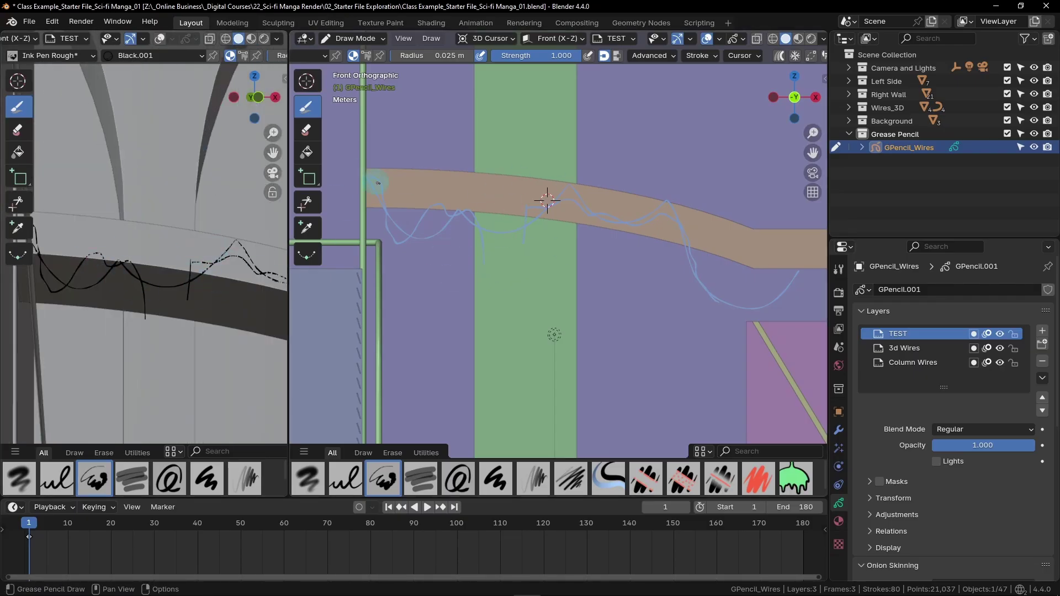
{"action": "left_click_drag", "start_coordinate": [378, 184], "coordinate": [450, 197]}
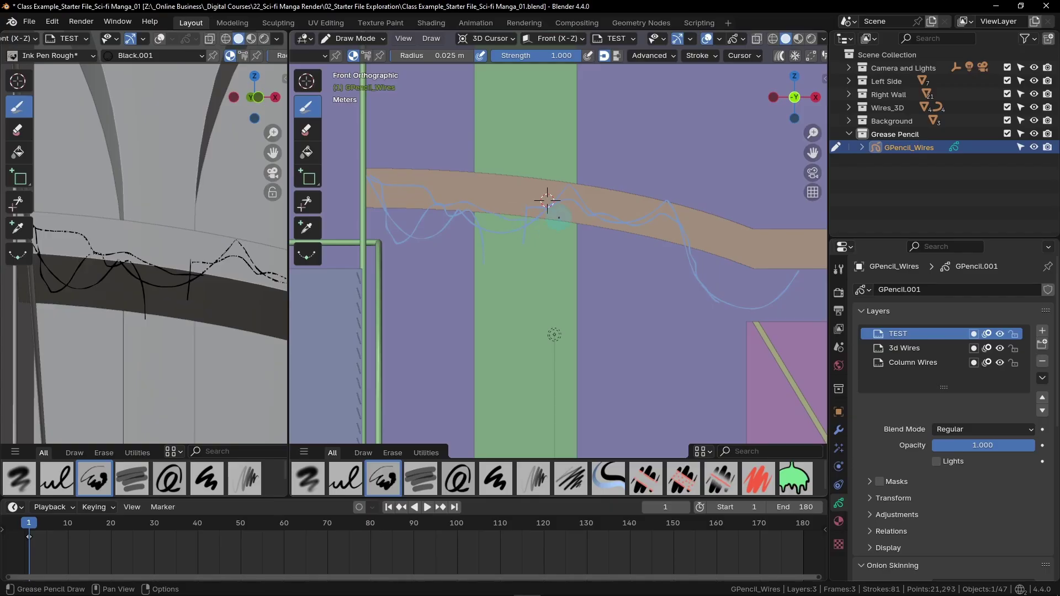
{"action": "mouse_move", "coordinate": [559, 217]}
{"action": "left_mouse_down"}
{"action": "mouse_move", "coordinate": [585, 236]}
{"action": "mouse_move", "coordinate": [778, 269]}
{"action": "left_mouse_up"}
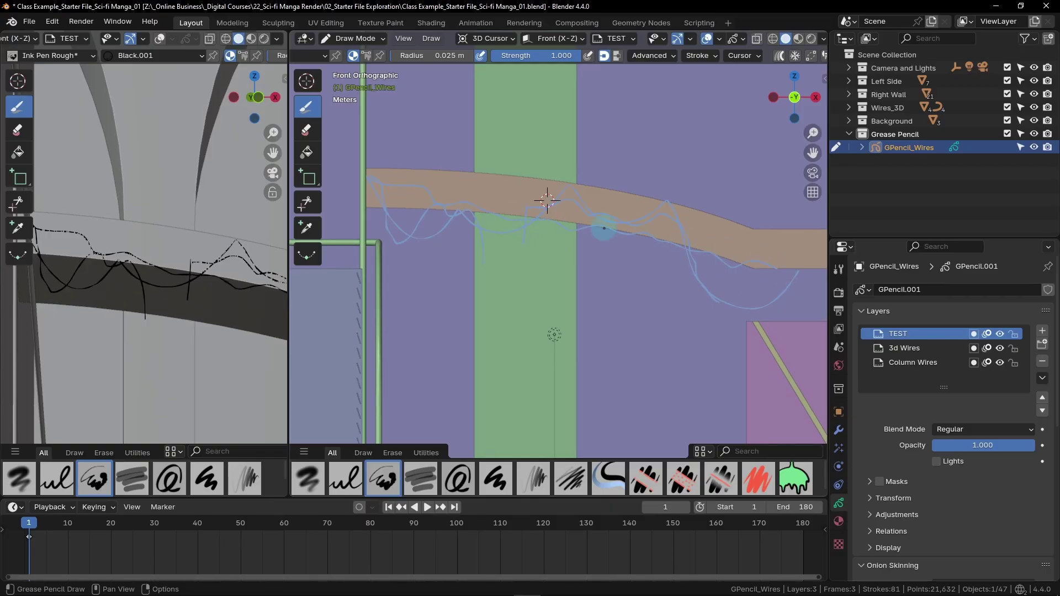
{"action": "scroll", "coordinate": [613, 233], "scroll_direction": "down", "scroll_amount": 7}
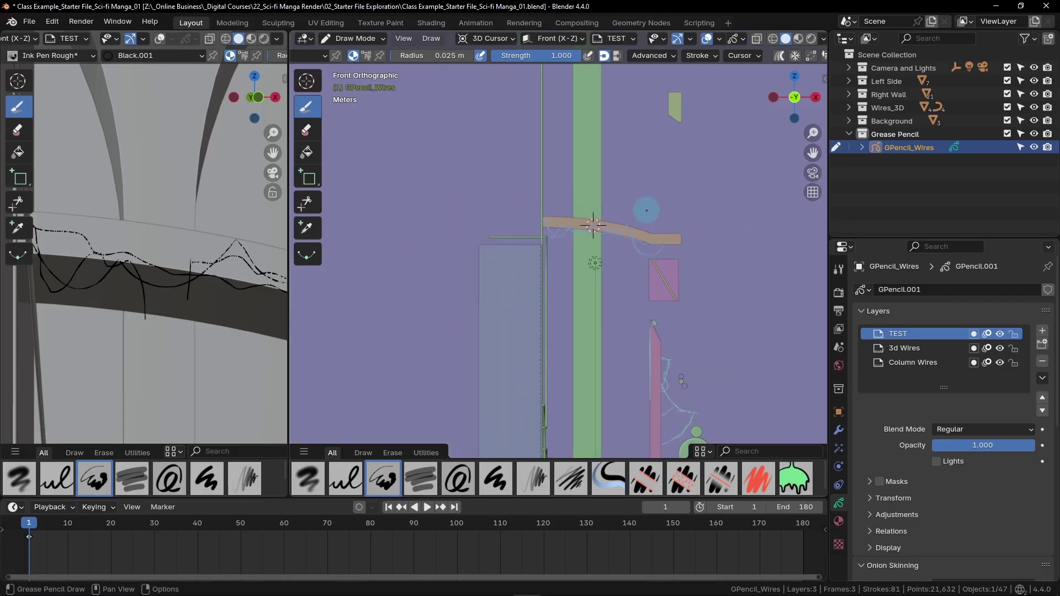
{"action": "middle_click_drag", "start_coordinate": [646, 210], "coordinate": [611, 331], "text": "shift"}
{"action": "scroll", "coordinate": [611, 330], "scroll_direction": "down", "scroll_amount": 2}
{"action": "middle_click_drag", "start_coordinate": [645, 94], "coordinate": [584, 235], "text": "shift"}
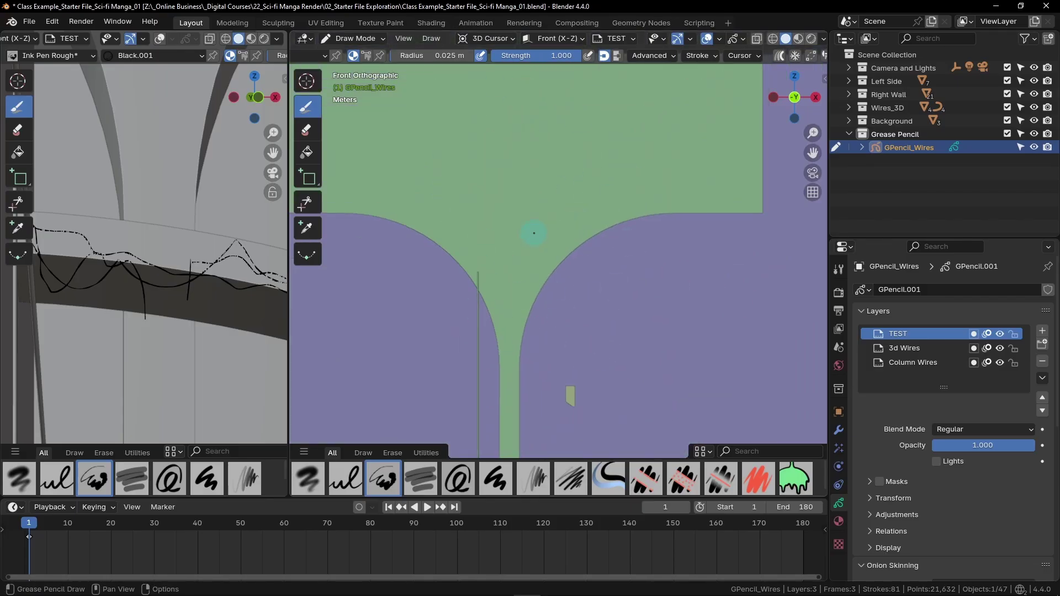
- Place the 3D cursor where the arches meet and set the brush radius to 0.075 m
{"action": "right_click", "coordinate": [509, 298]}
{"action": "scroll", "coordinate": [163, 218], "scroll_direction": "down", "scroll_amount": 6}
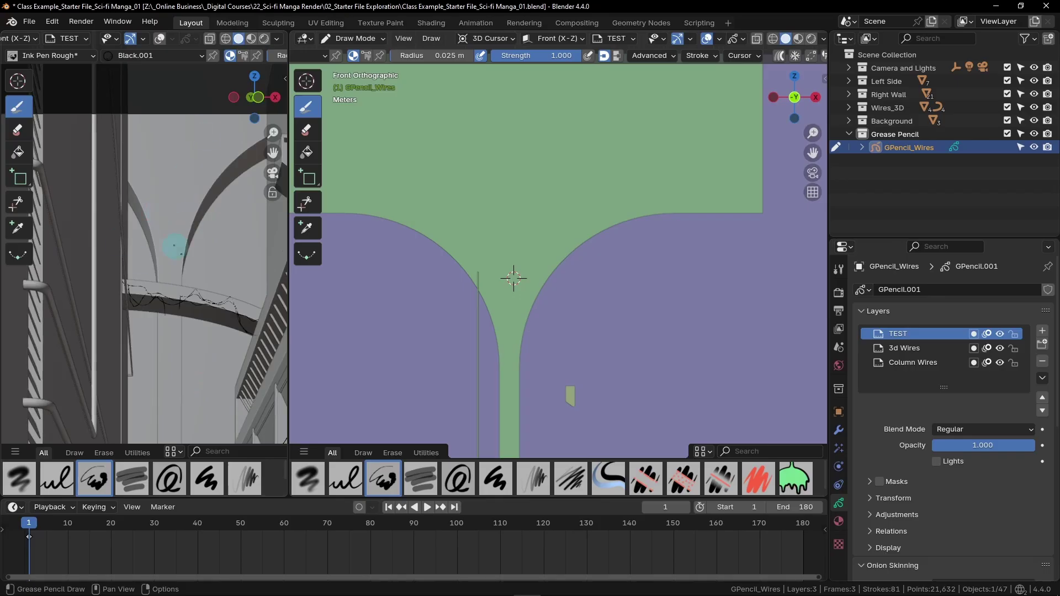
{"action": "left_click", "coordinate": [420, 55]}
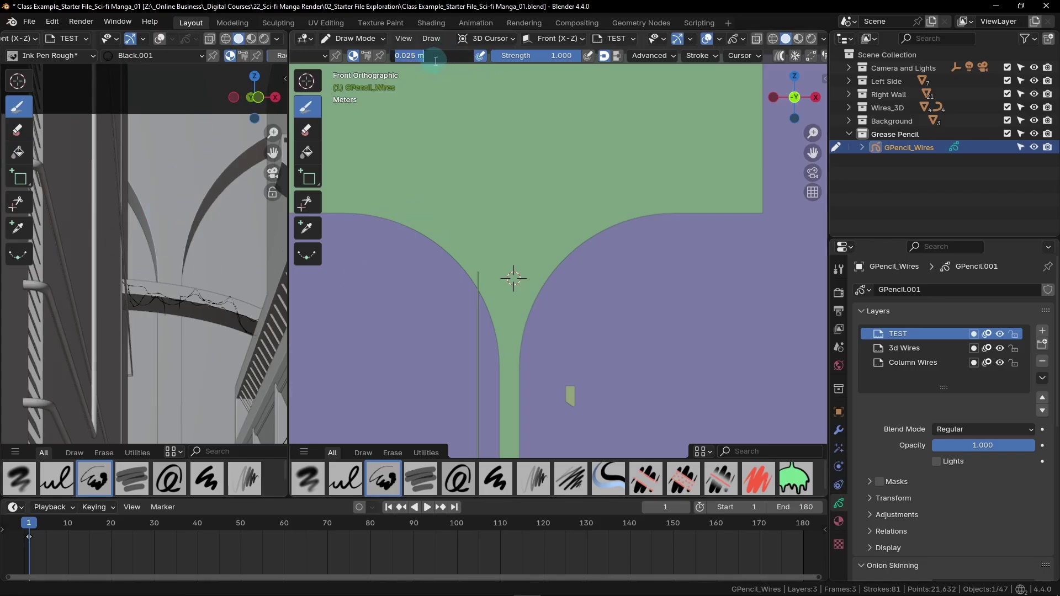
{"action": "left_click", "coordinate": [412, 55]}
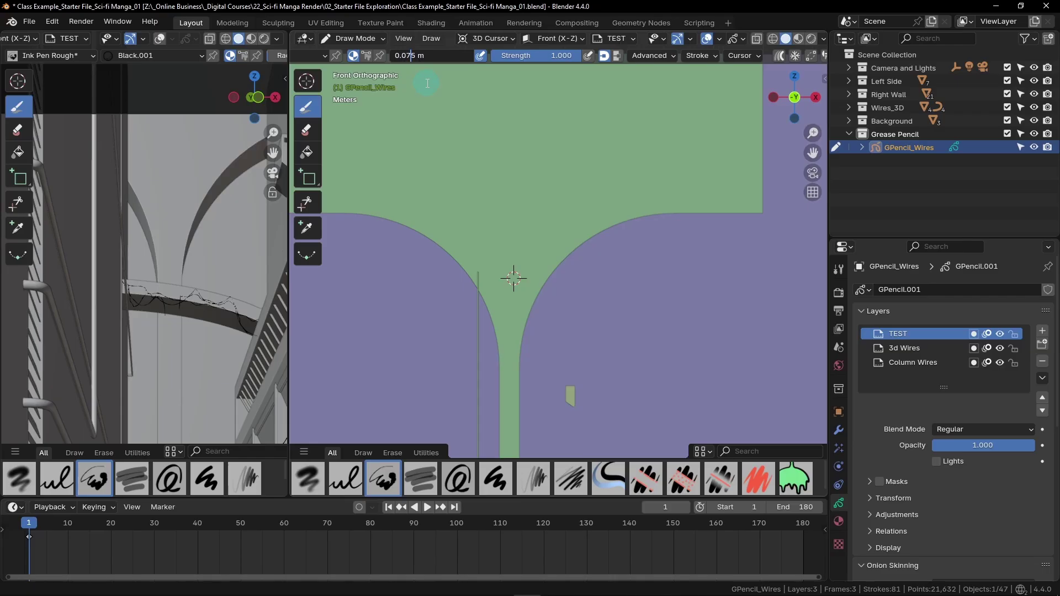
{"action": "key", "text": "Return"}
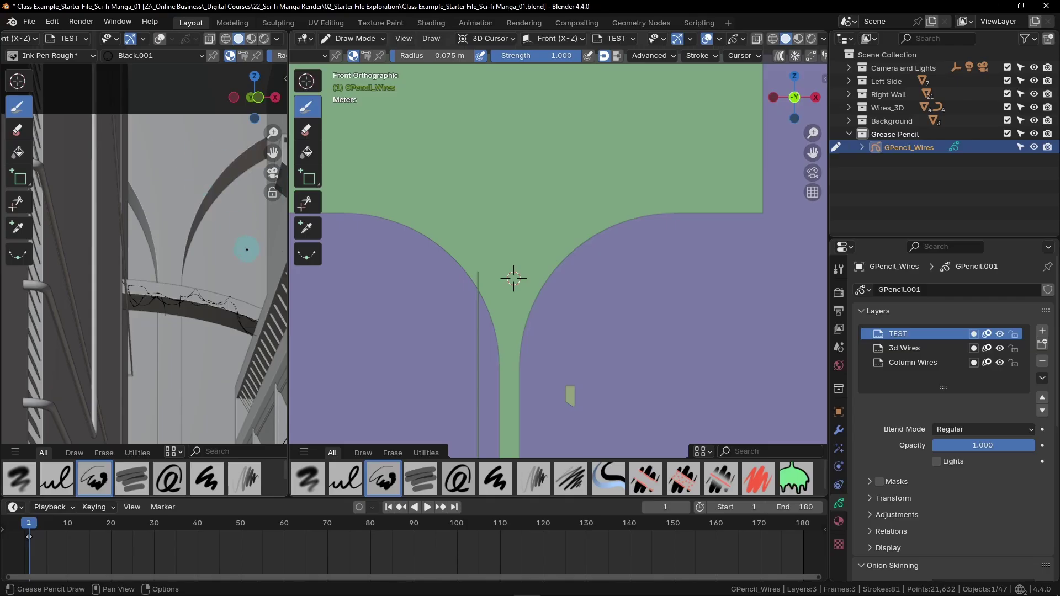
- Draw wires across the arch hanging down to the left wall edge
{"action": "middle_click_drag", "start_coordinate": [269, 290], "coordinate": [218, 280]}
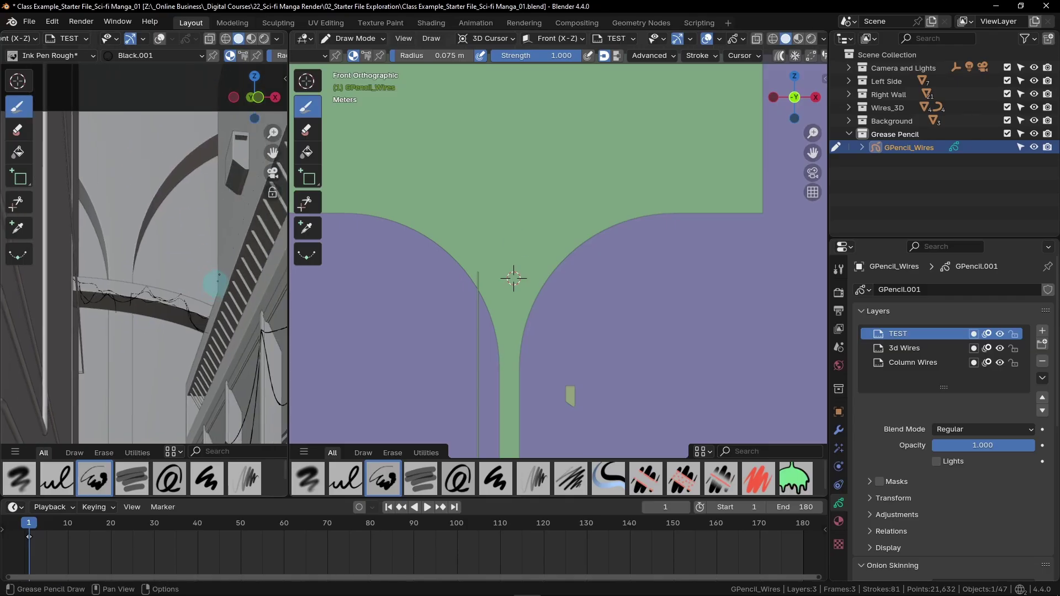
{"action": "scroll", "coordinate": [166, 244], "scroll_direction": "down", "scroll_amount": 2}
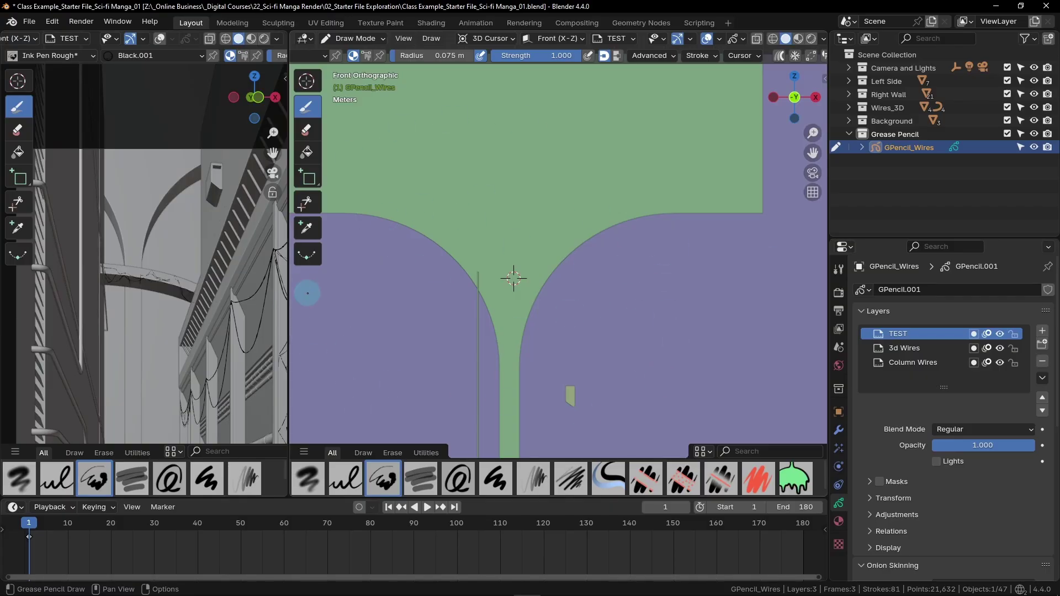
{"action": "scroll", "coordinate": [172, 244], "scroll_direction": "up", "scroll_amount": 3}
{"action": "scroll", "coordinate": [180, 144], "scroll_direction": "down", "scroll_amount": 2}
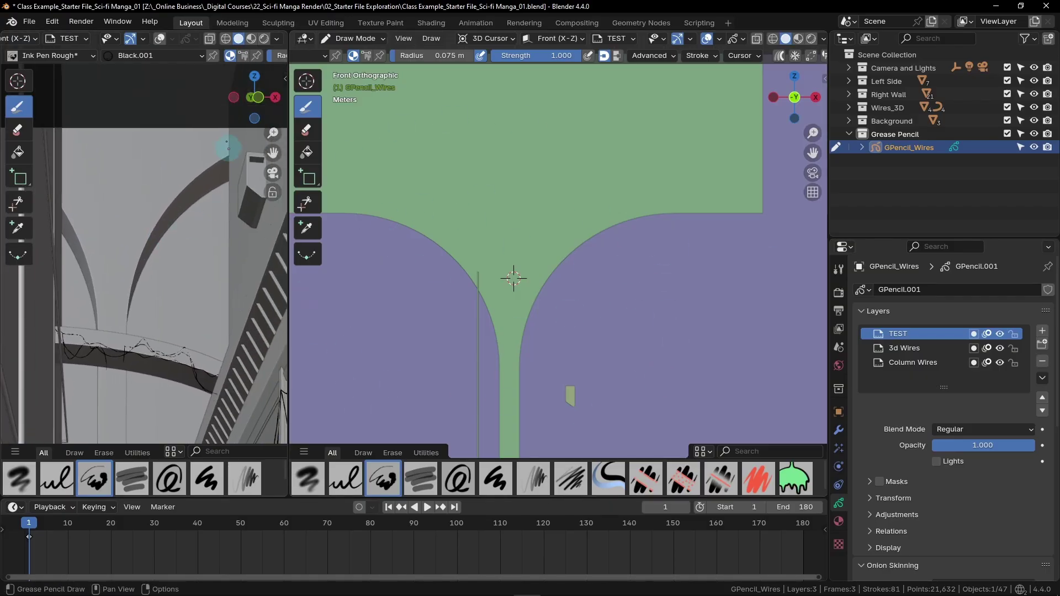
{"action": "scroll", "coordinate": [223, 146], "scroll_direction": "up", "scroll_amount": 2}
{"action": "scroll", "coordinate": [222, 149], "scroll_direction": "down", "scroll_amount": 1}
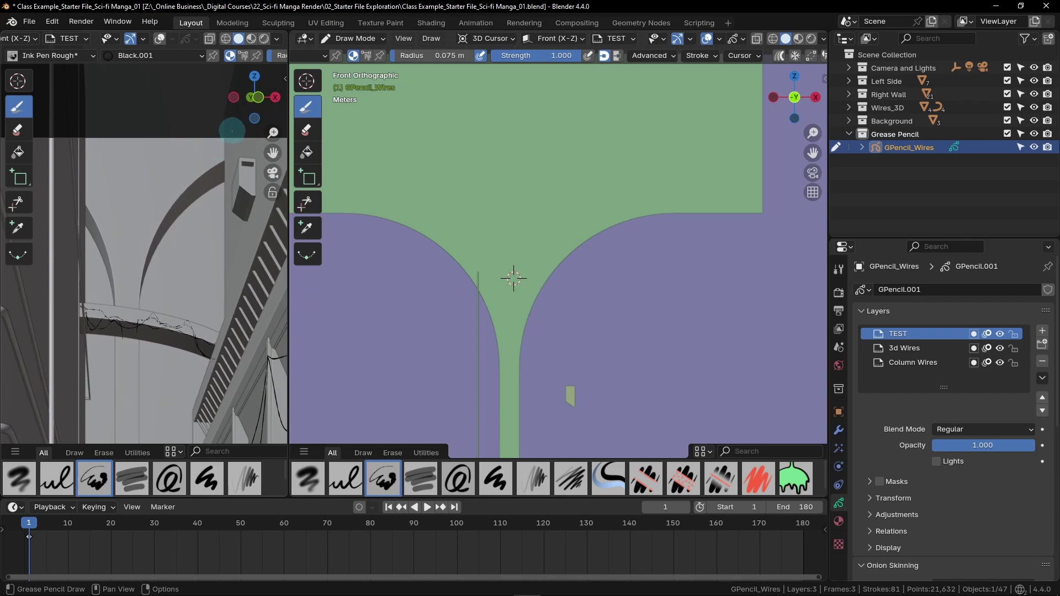
{"action": "left_click_drag", "start_coordinate": [223, 142], "coordinate": [197, 158]}
{"action": "mouse_move", "coordinate": [88, 180]}
{"action": "left_mouse_down"}
{"action": "mouse_move", "coordinate": [56, 175]}
{"action": "mouse_move", "coordinate": [128, 223]}
{"action": "mouse_move", "coordinate": [182, 217]}
{"action": "mouse_move", "coordinate": [140, 258]}
{"action": "left_mouse_up"}
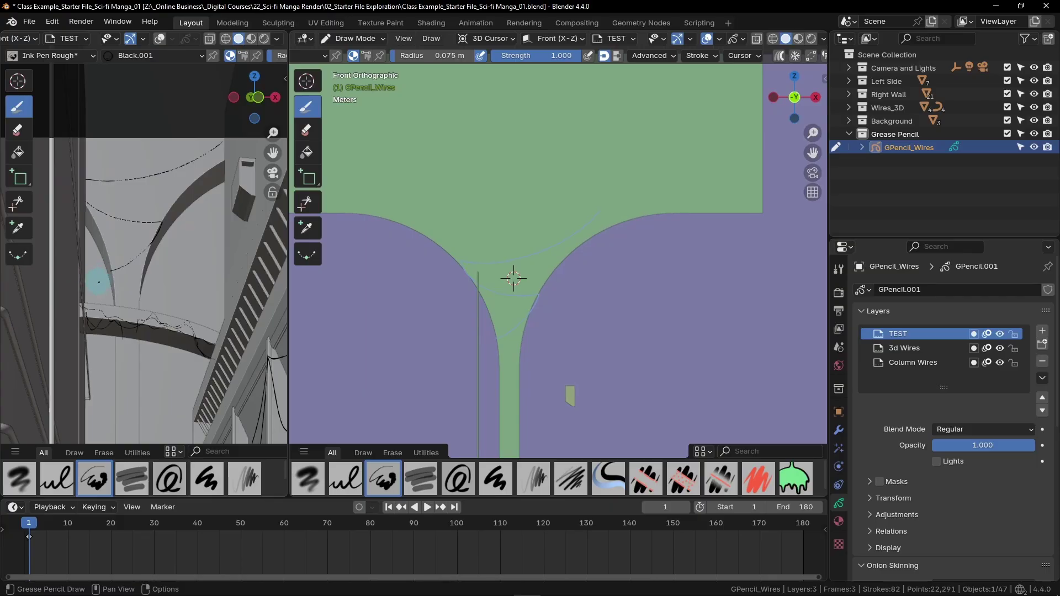
{"action": "middle_click_drag", "start_coordinate": [150, 308], "coordinate": [206, 195], "text": "shift"}
{"action": "mouse_move", "coordinate": [189, 185]}
{"action": "left_mouse_down"}
{"action": "mouse_move", "coordinate": [180, 369]}
{"action": "mouse_move", "coordinate": [111, 406]}
{"action": "mouse_move", "coordinate": [49, 419]}
{"action": "left_mouse_up"}
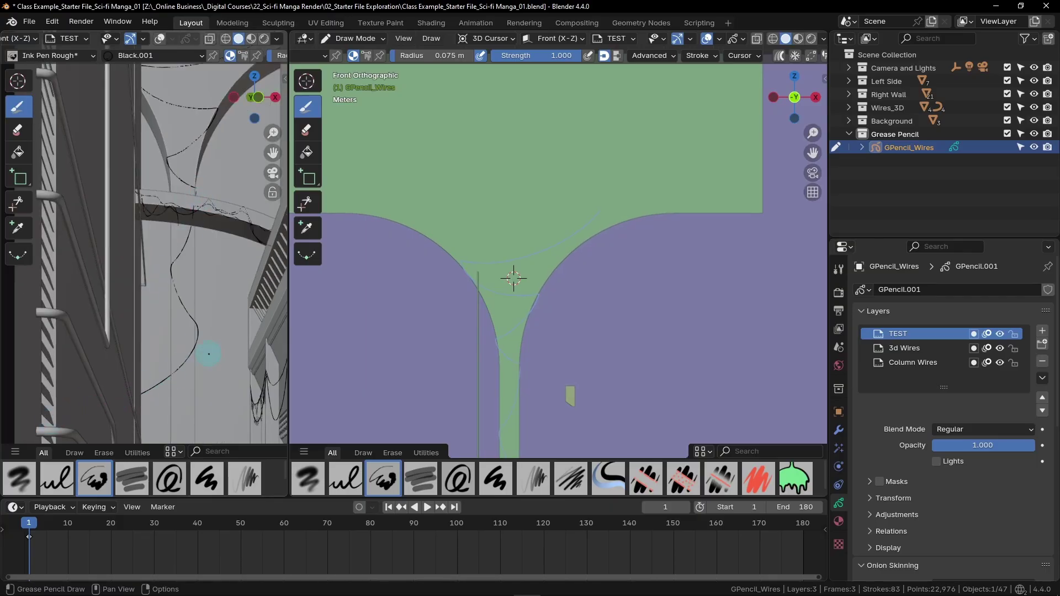
{"action": "mouse_move", "coordinate": [229, 102]}
{"action": "middle_mouse_down", "text": "shift"}
{"action": "mouse_move", "coordinate": [123, 243]}
{"action": "mouse_move", "coordinate": [130, 227]}
{"action": "middle_mouse_up", "text": "shift"}
- Draw a wire dropping from the arch curve down behind the stair wall
{"action": "scroll", "coordinate": [130, 226], "scroll_direction": "up", "scroll_amount": 1}
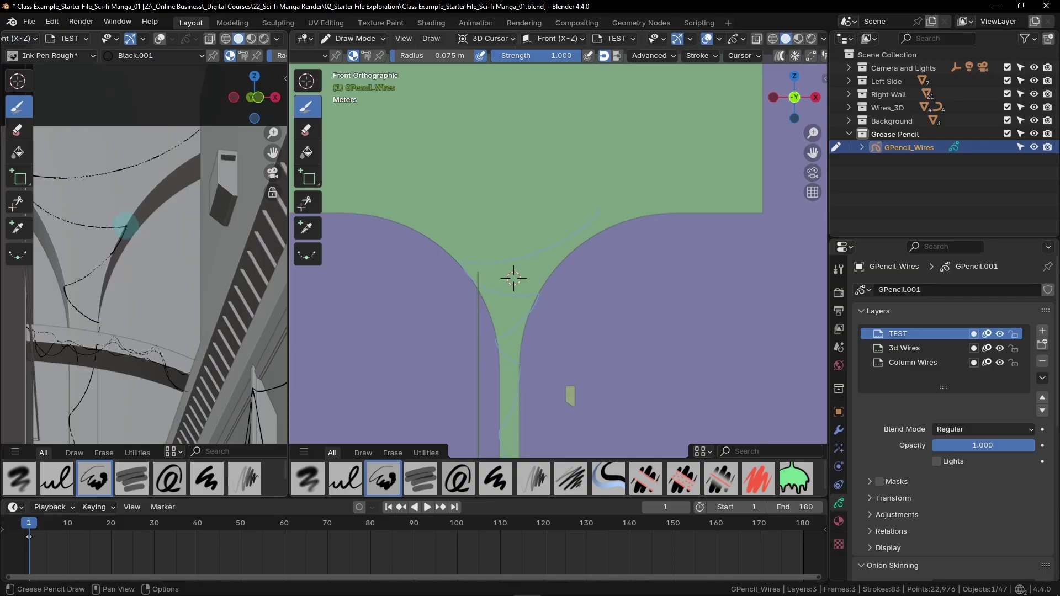
{"action": "left_click_drag", "start_coordinate": [125, 227], "coordinate": [130, 245]}
{"action": "mouse_move", "coordinate": [169, 324]}
{"action": "left_mouse_down"}
{"action": "mouse_move", "coordinate": [208, 347]}
{"action": "mouse_move", "coordinate": [274, 352]}
{"action": "left_mouse_up"}
{"action": "scroll", "coordinate": [230, 263], "scroll_direction": "down", "scroll_amount": 4}
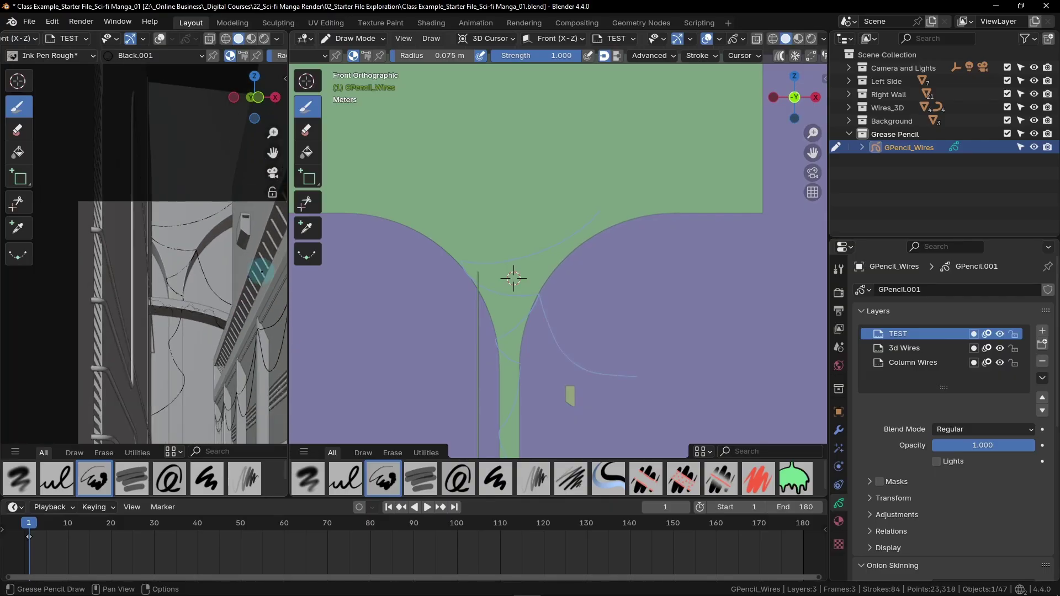
{"action": "middle_click_drag", "start_coordinate": [210, 221], "coordinate": [205, 191], "text": "shift"}
{"action": "scroll", "coordinate": [205, 185], "scroll_direction": "up", "scroll_amount": 5}
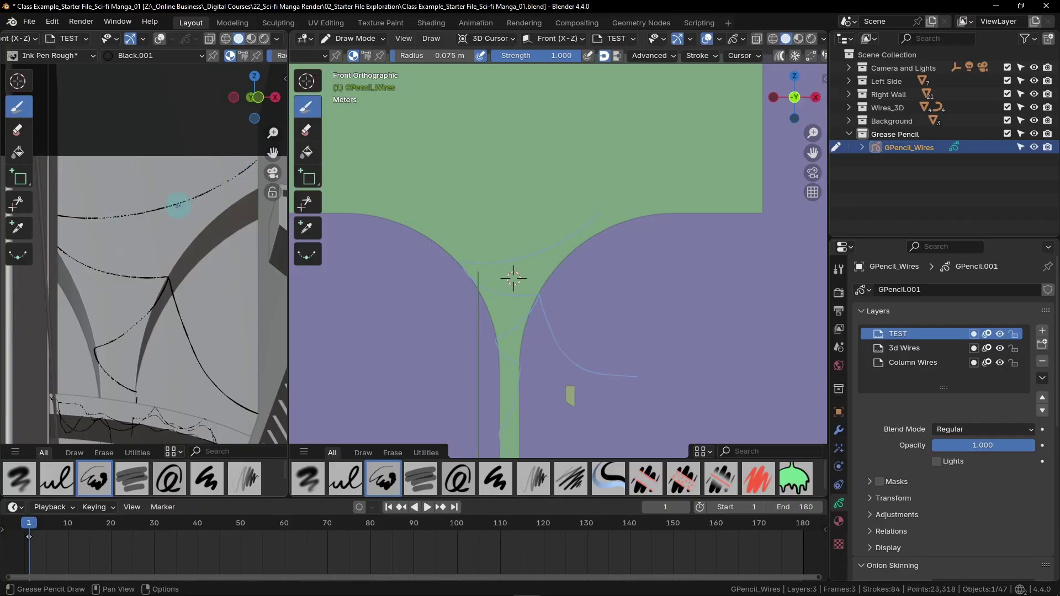
- Add wires at the arch's upper end and from the arch peak down past the column
{"action": "left_click_drag", "start_coordinate": [255, 161], "coordinate": [249, 174]}
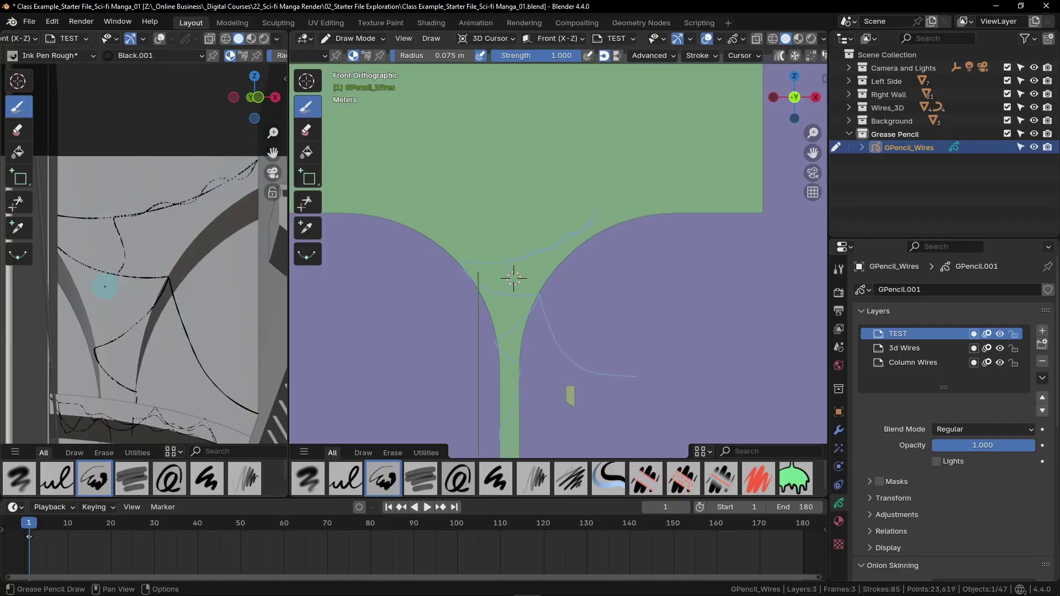
{"action": "left_click_drag", "start_coordinate": [113, 275], "coordinate": [67, 265]}
{"action": "left_click_drag", "start_coordinate": [169, 280], "coordinate": [183, 339]}
{"action": "mouse_move", "coordinate": [200, 378]}
{"action": "left_mouse_down"}
{"action": "mouse_move", "coordinate": [266, 423]}
{"action": "mouse_move", "coordinate": [288, 410]}
{"action": "mouse_move", "coordinate": [287, 436]}
{"action": "left_mouse_up"}
{"action": "scroll", "coordinate": [219, 309], "scroll_direction": "down", "scroll_amount": 4}
{"action": "middle_click_drag", "start_coordinate": [269, 410], "coordinate": [232, 271], "text": "shift"}
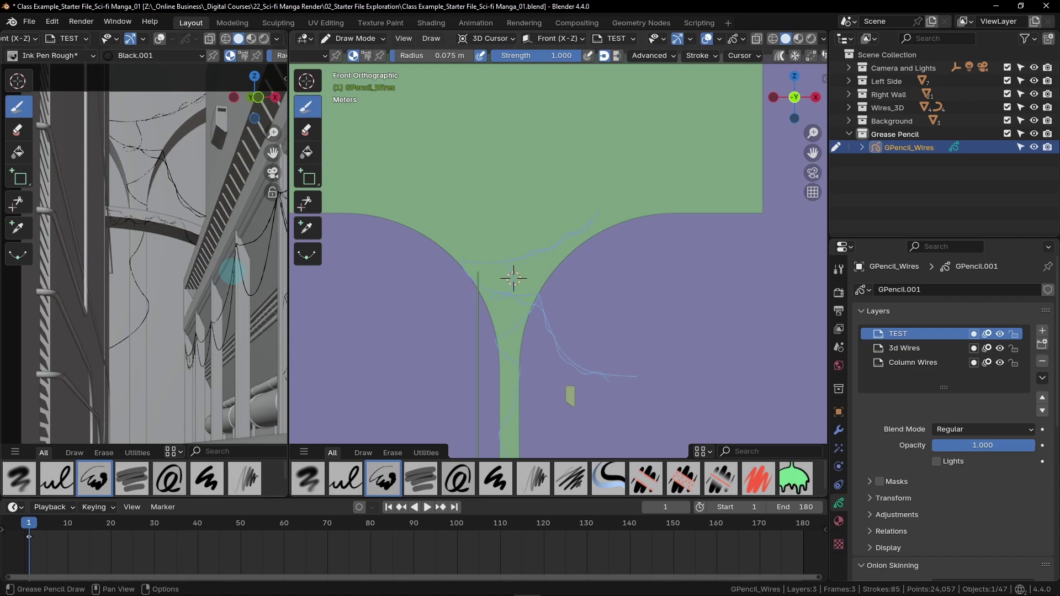
{"action": "middle_click_drag", "start_coordinate": [217, 395], "coordinate": [166, 228], "text": "shift"}
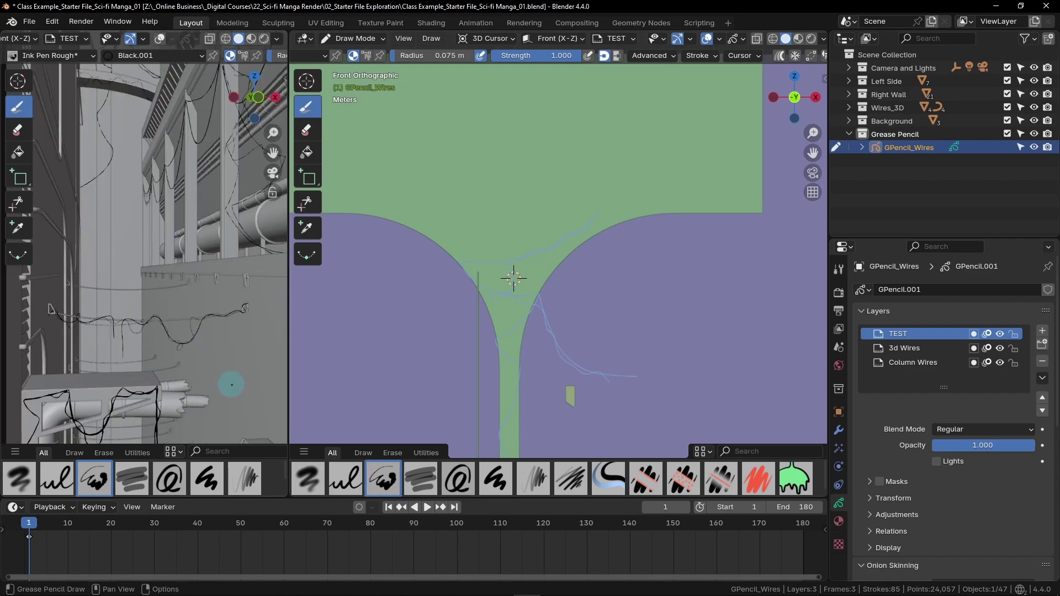
{"action": "middle_click_drag", "start_coordinate": [251, 385], "coordinate": [205, 301], "text": "shift"}
{"action": "scroll", "coordinate": [160, 362], "scroll_direction": "down", "scroll_amount": 1}
{"action": "middle_click_drag", "start_coordinate": [243, 410], "coordinate": [184, 295], "text": "shift"}
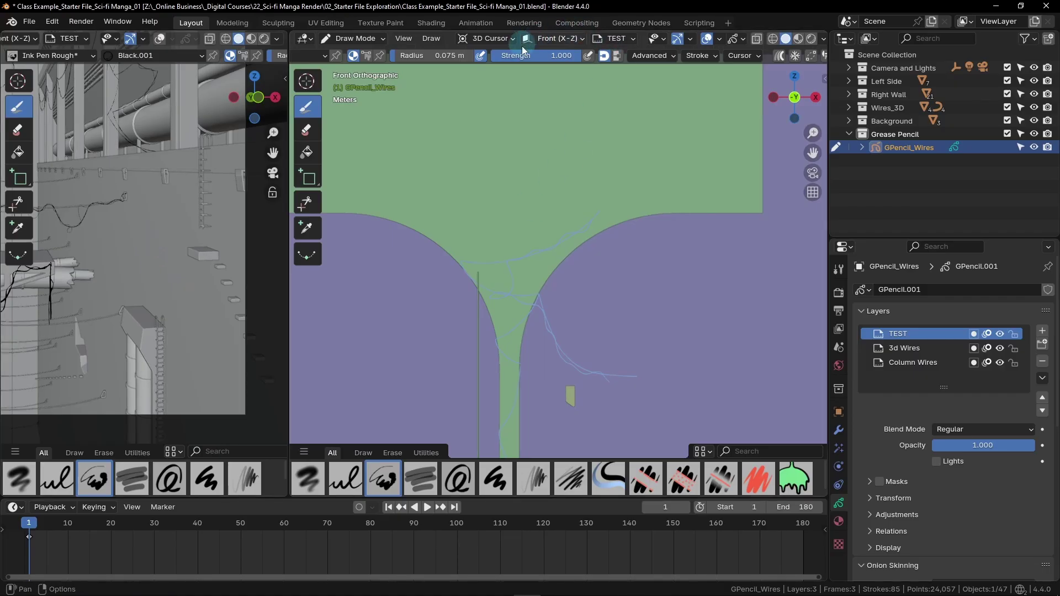
- Set the Grease Pencil drawing plane to Side (Y-Z)
{"action": "left_click", "coordinate": [540, 40]}
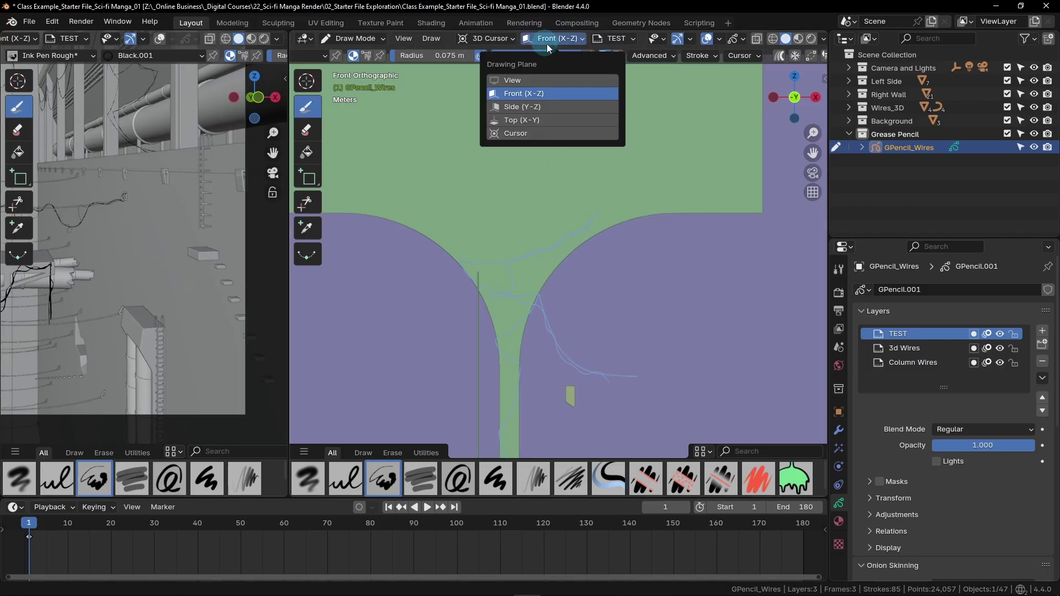
{"action": "left_click", "coordinate": [519, 110]}
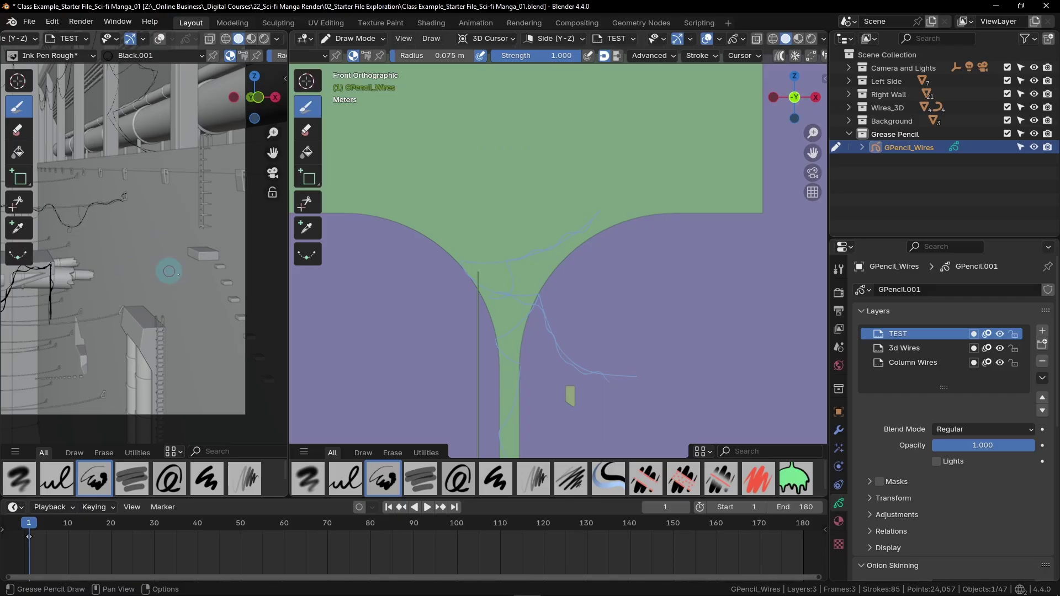
{"action": "scroll", "coordinate": [623, 398], "scroll_direction": "down", "scroll_amount": 4}
{"action": "mouse_move", "coordinate": [622, 398]}
{"action": "middle_mouse_down", "text": "shift"}
{"action": "mouse_move", "coordinate": [580, 362]}
{"action": "mouse_move", "coordinate": [592, 230]}
{"action": "mouse_move", "coordinate": [574, 246]}
{"action": "mouse_move", "coordinate": [488, 269]}
{"action": "mouse_move", "coordinate": [598, 214]}
{"action": "mouse_move", "coordinate": [568, 236]}
{"action": "mouse_move", "coordinate": [577, 276]}
{"action": "middle_mouse_up", "text": "shift"}
{"action": "scroll", "coordinate": [599, 239], "scroll_direction": "up", "scroll_amount": 3}
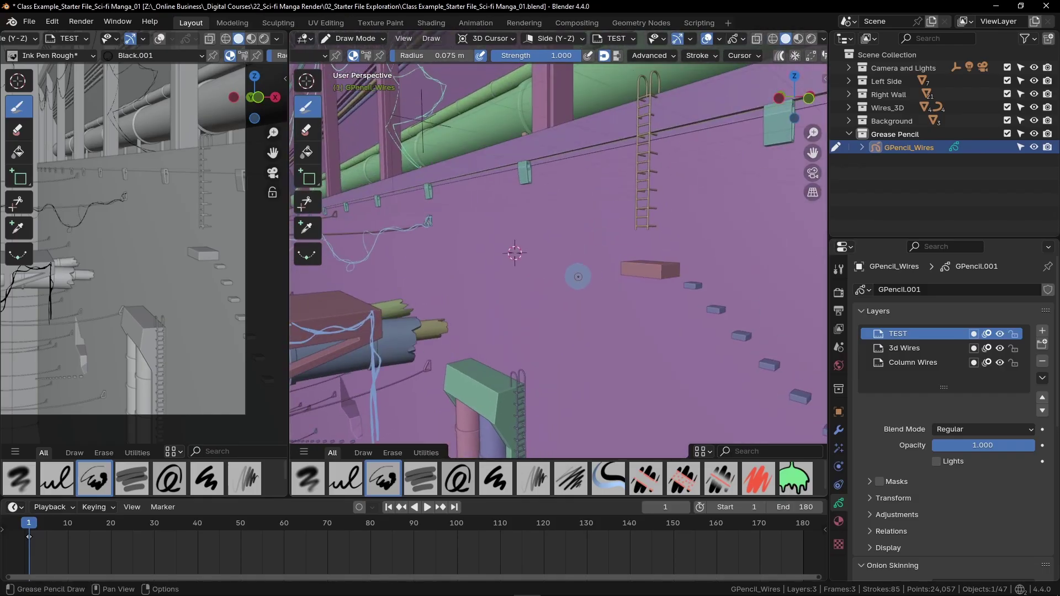
- Exclude the Left Side collection to expose the purple back wall and wires
{"action": "middle_click_drag", "start_coordinate": [503, 358], "coordinate": [575, 291]}
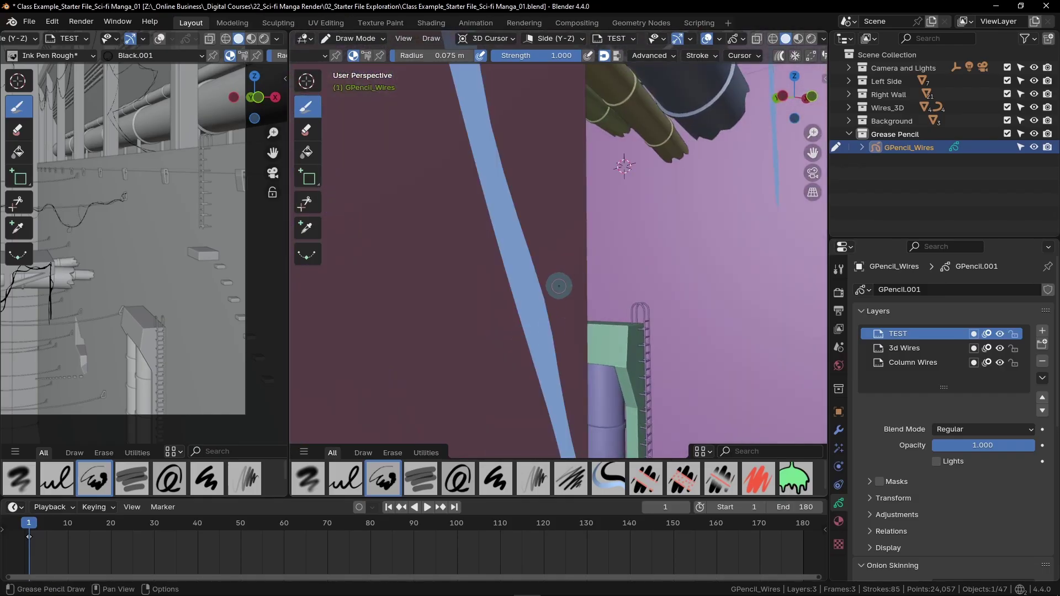
{"action": "scroll", "coordinate": [573, 329], "scroll_direction": "up", "scroll_amount": 2}
{"action": "scroll", "coordinate": [579, 331], "scroll_direction": "down", "scroll_amount": 4}
{"action": "middle_click_drag", "start_coordinate": [508, 213], "coordinate": [530, 255], "text": "shift"}
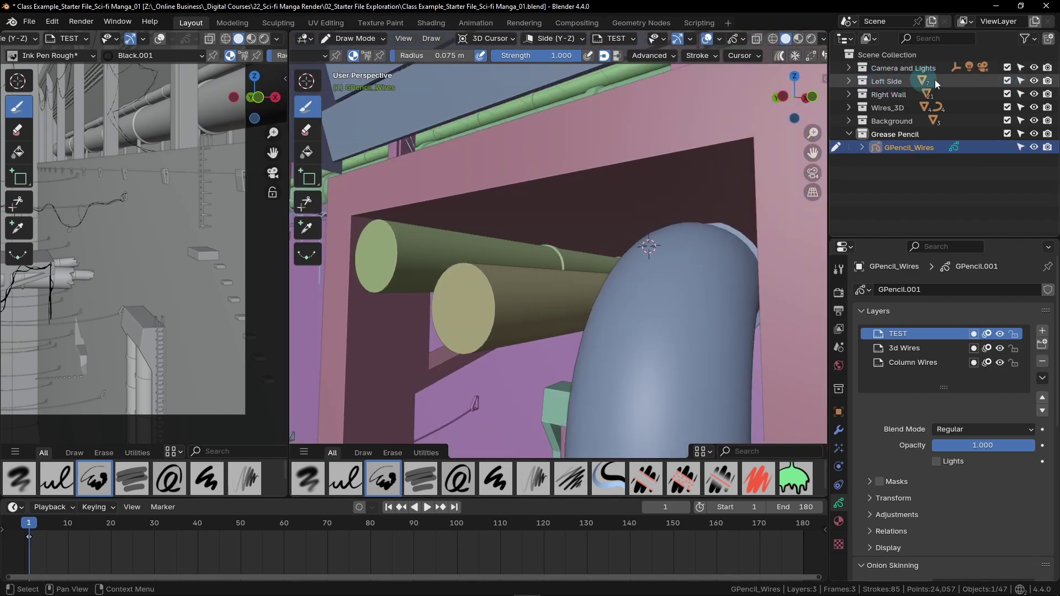
{"action": "left_click", "coordinate": [1007, 81]}
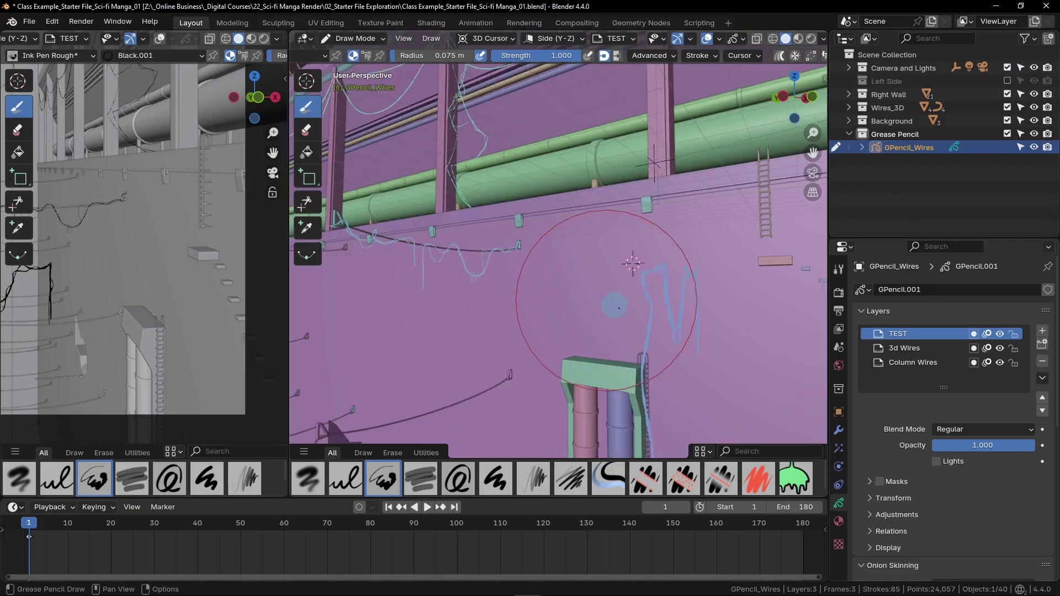
- Change the brush radius to 0.035 m
{"action": "middle_click_drag", "start_coordinate": [638, 230], "coordinate": [685, 237]}
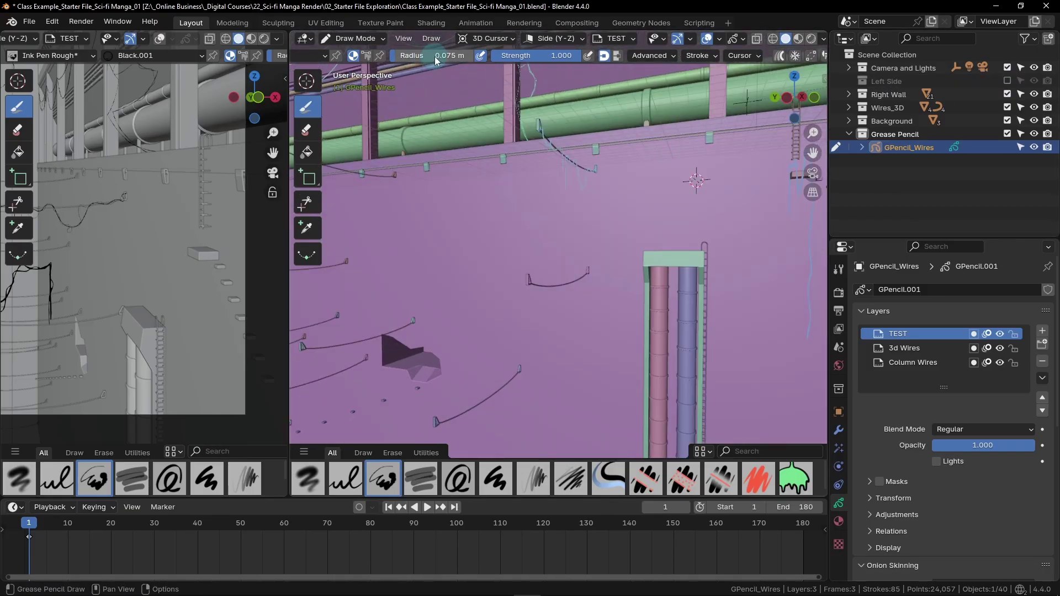
{"action": "left_click", "coordinate": [442, 56]}
{"action": "left_click", "coordinate": [410, 57]}
{"action": "key", "text": "BackSpace"}
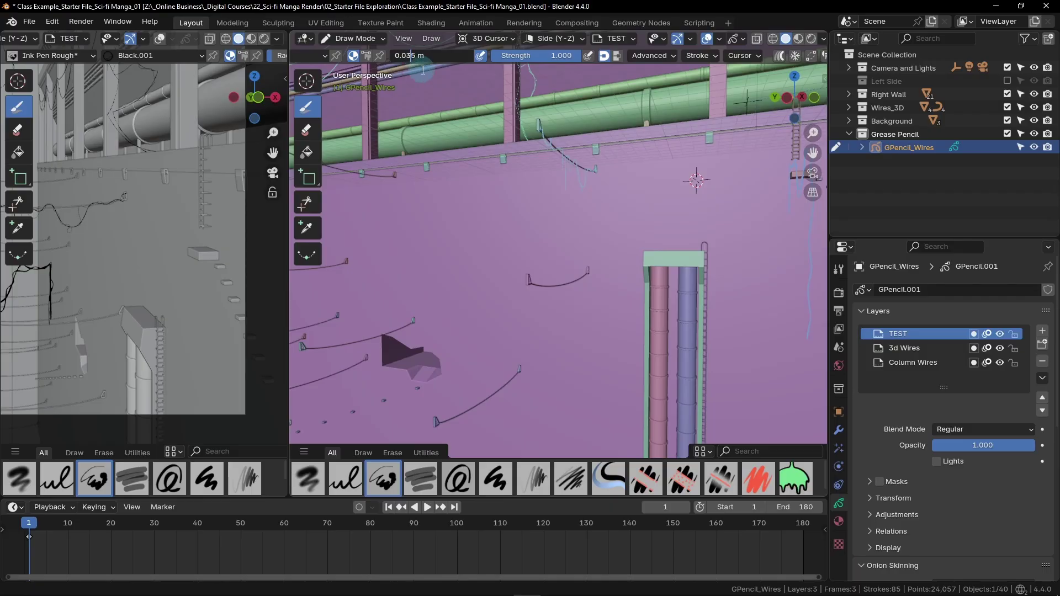
{"action": "type", "text": "3"}
{"action": "key", "text": "Return"}
- Draw thin wires between the wall clips, one bending down from the top line
{"action": "middle_click_drag", "start_coordinate": [701, 139], "coordinate": [720, 109], "text": "shift"}
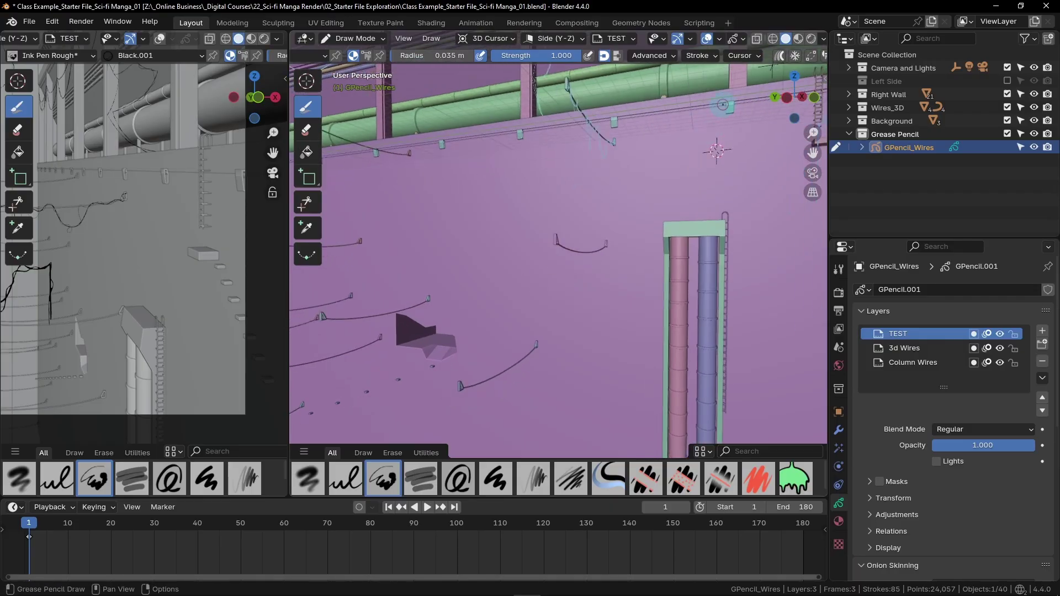
{"action": "left_click_drag", "start_coordinate": [724, 113], "coordinate": [703, 141]}
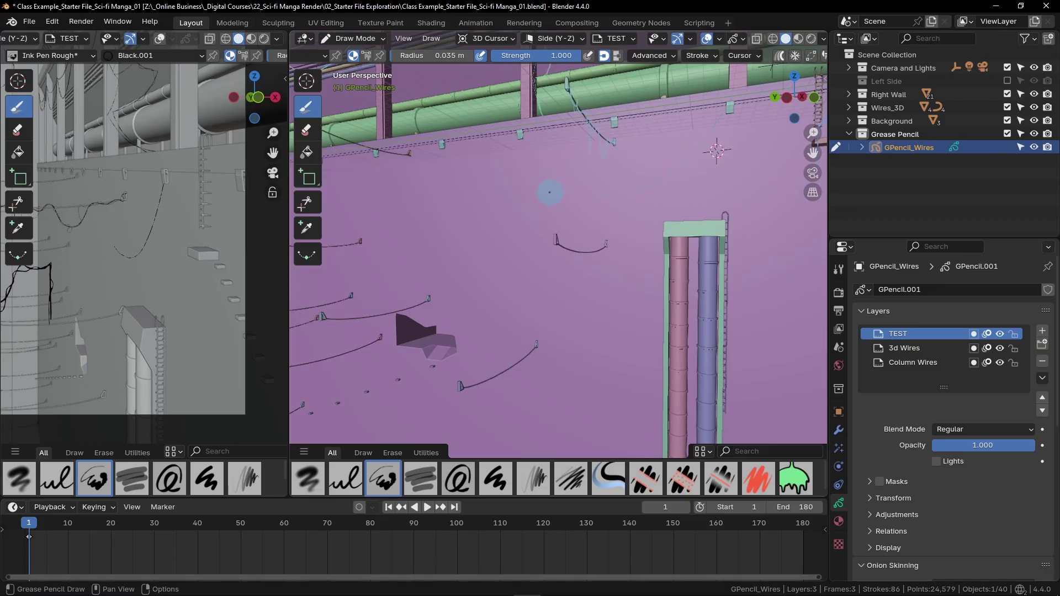
{"action": "left_click_drag", "start_coordinate": [550, 192], "coordinate": [548, 192]}
{"action": "scroll", "coordinate": [571, 191], "scroll_direction": "up", "scroll_amount": 3}
{"action": "mouse_move", "coordinate": [597, 190]}
{"action": "middle_mouse_down", "text": "shift"}
{"action": "mouse_move", "coordinate": [639, 187]}
{"action": "mouse_move", "coordinate": [661, 157]}
{"action": "middle_mouse_up", "text": "shift"}
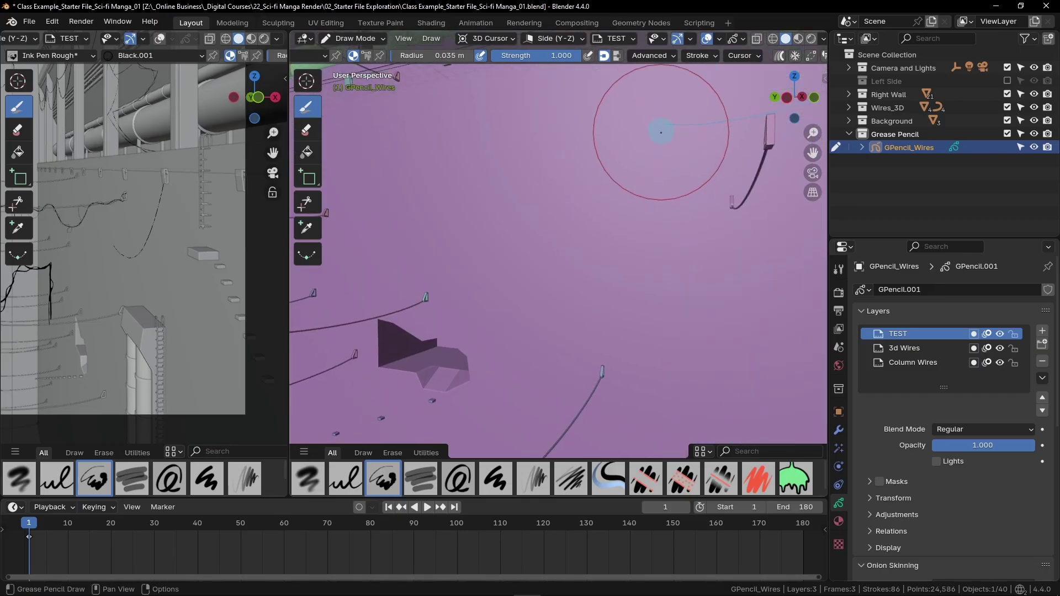
{"action": "left_click_drag", "start_coordinate": [661, 133], "coordinate": [648, 193], "text": "shift"}
{"action": "mouse_move", "coordinate": [521, 294]}
{"action": "left_mouse_down"}
{"action": "mouse_move", "coordinate": [446, 301]}
{"action": "mouse_move", "coordinate": [406, 286]}
{"action": "left_mouse_up"}
{"action": "middle_click_drag", "start_coordinate": [406, 286], "coordinate": [539, 208], "text": "shift"}
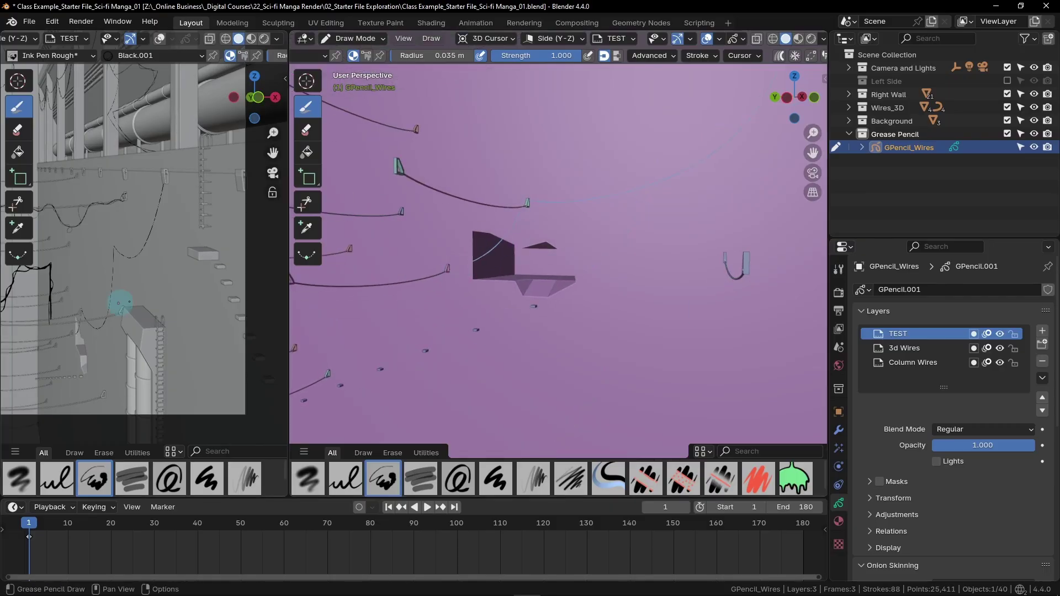
- Draw wires from the top clip down right and from a clip past the box to the column
{"action": "scroll", "coordinate": [172, 302], "scroll_direction": "up", "scroll_amount": 3}
{"action": "mouse_move", "coordinate": [155, 278]}
{"action": "middle_mouse_down", "text": "shift"}
{"action": "mouse_move", "coordinate": [129, 294]}
{"action": "mouse_move", "coordinate": [133, 320]}
{"action": "mouse_move", "coordinate": [154, 260]}
{"action": "mouse_move", "coordinate": [158, 78]}
{"action": "mouse_move", "coordinate": [142, 110]}
{"action": "middle_mouse_up", "text": "shift"}
{"action": "mouse_move", "coordinate": [142, 110]}
{"action": "left_mouse_down"}
{"action": "mouse_move", "coordinate": [168, 275]}
{"action": "mouse_move", "coordinate": [213, 265]}
{"action": "mouse_move", "coordinate": [226, 241]}
{"action": "left_mouse_up"}
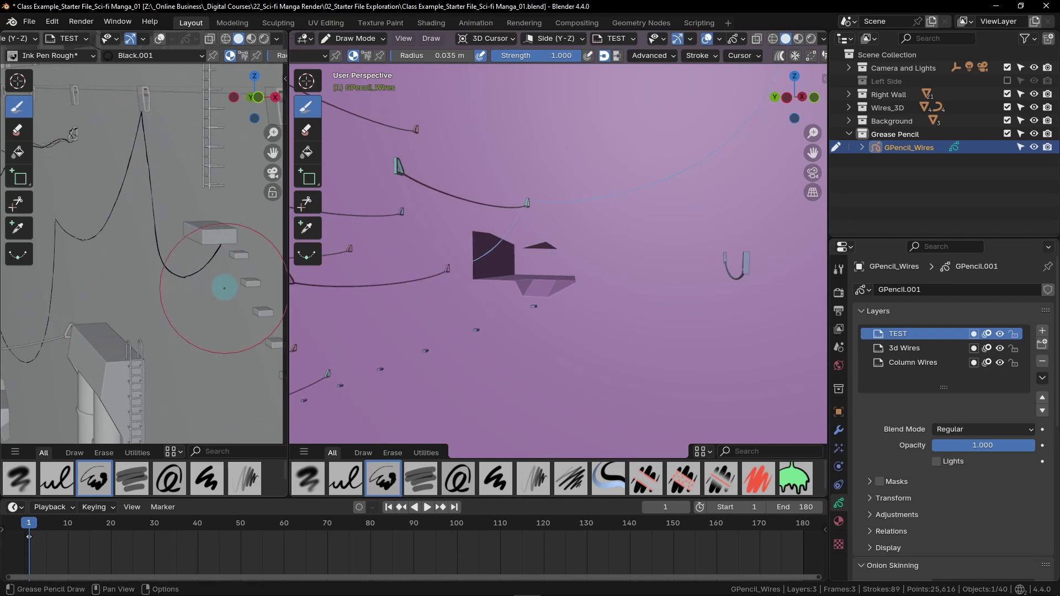
{"action": "middle_click_drag", "start_coordinate": [635, 260], "coordinate": [421, 268], "text": "shift"}
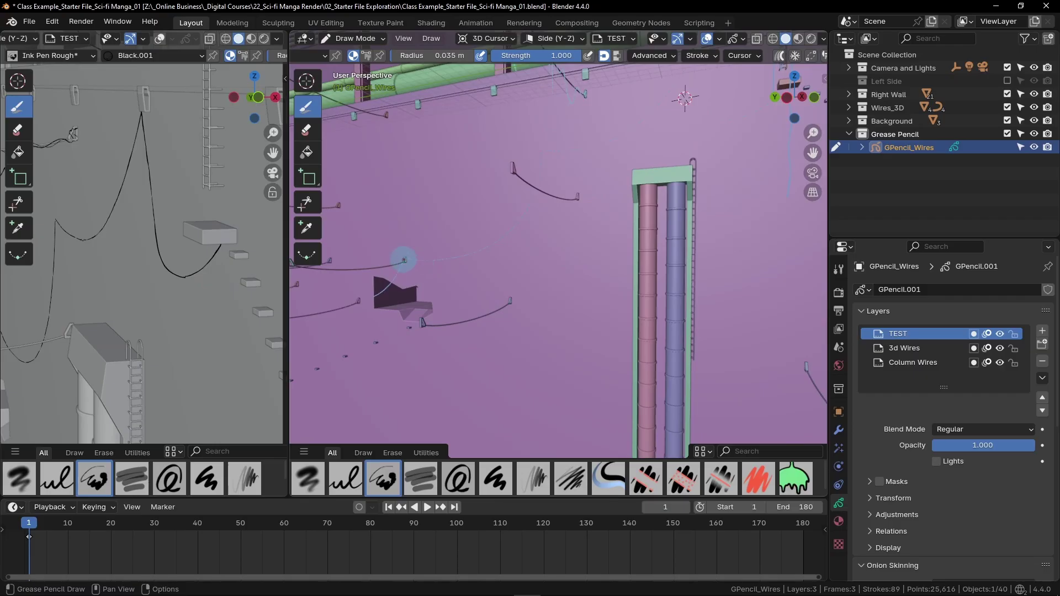
{"action": "left_click_drag", "start_coordinate": [405, 258], "coordinate": [445, 334]}
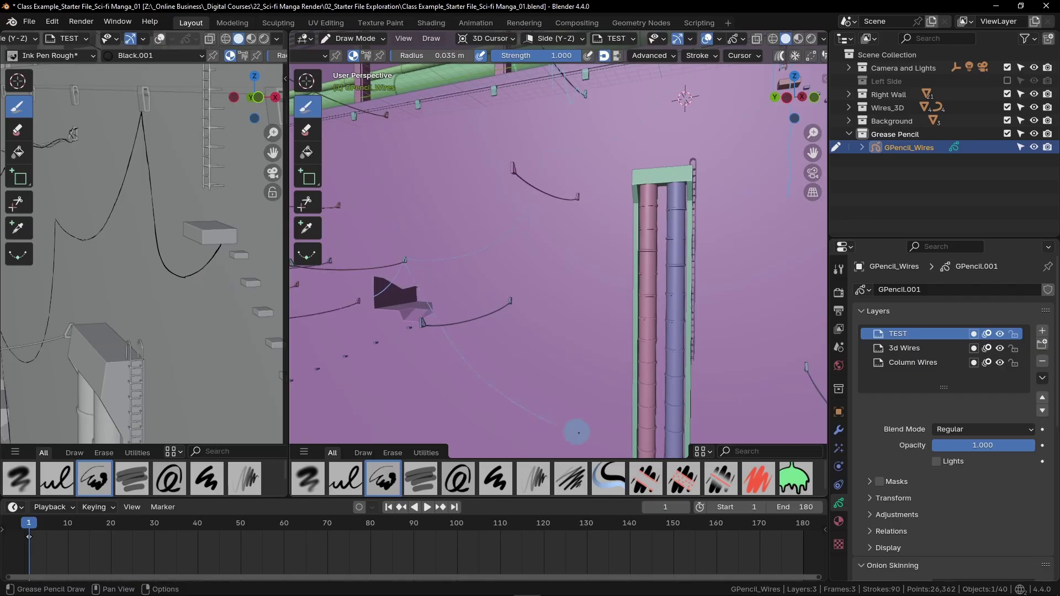
{"action": "left_click_drag", "start_coordinate": [579, 433], "coordinate": [660, 435]}
{"action": "middle_click_drag", "start_coordinate": [558, 424], "coordinate": [572, 266], "text": "shift"}
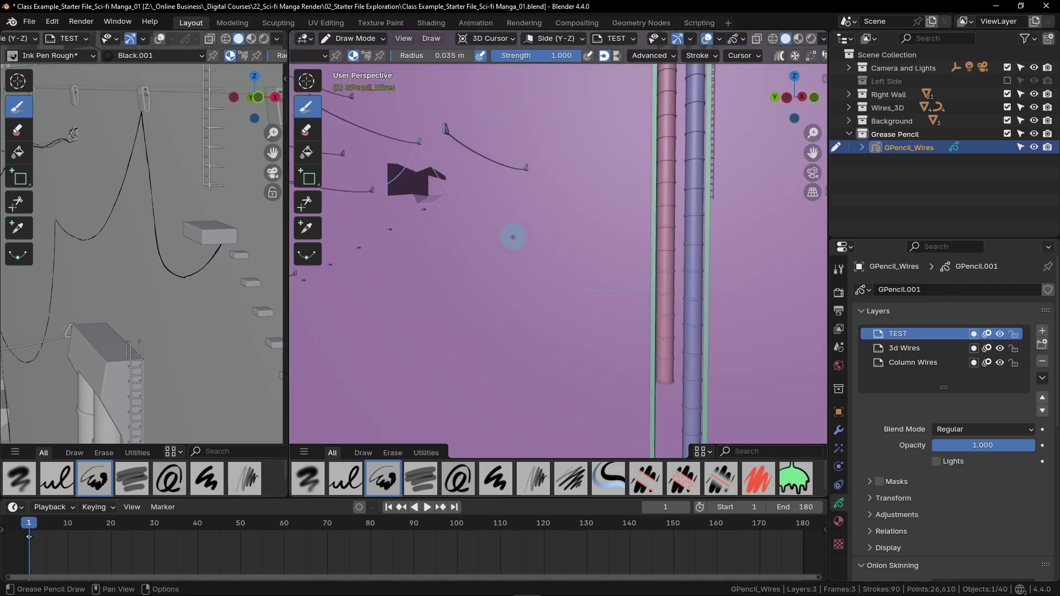
{"action": "scroll", "coordinate": [547, 243], "scroll_direction": "down", "scroll_amount": 3}
{"action": "middle_click_drag", "start_coordinate": [569, 230], "coordinate": [596, 309], "text": "shift"}
{"action": "scroll", "coordinate": [121, 265], "scroll_direction": "down", "scroll_amount": 2}
{"action": "middle_click_drag", "start_coordinate": [139, 257], "coordinate": [187, 293], "text": "shift"}
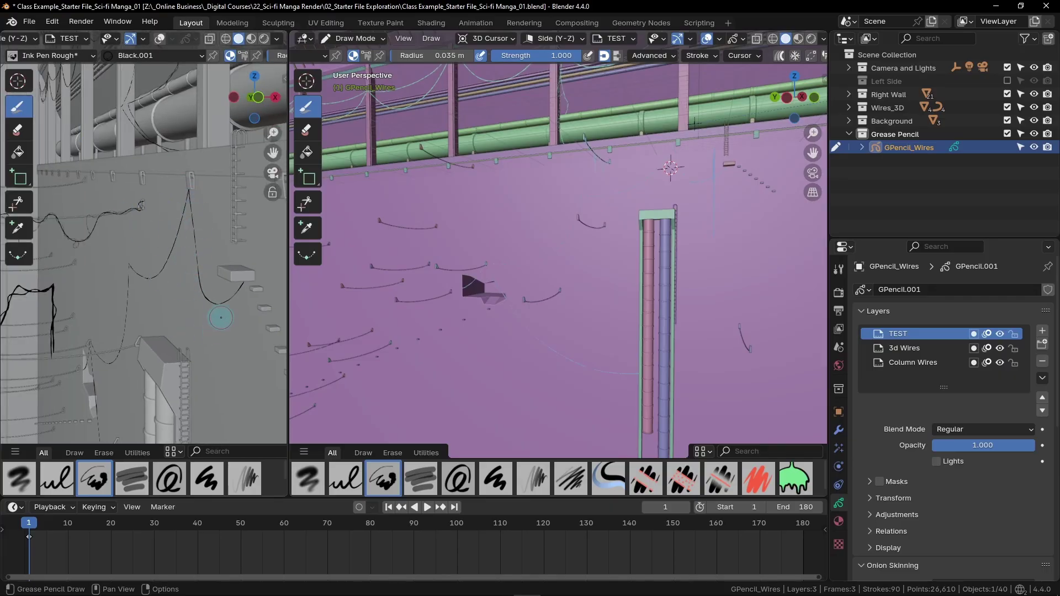
{"action": "middle_click_drag", "start_coordinate": [600, 268], "coordinate": [477, 336], "text": "shift"}
{"action": "scroll", "coordinate": [571, 270], "scroll_direction": "up", "scroll_amount": 8}
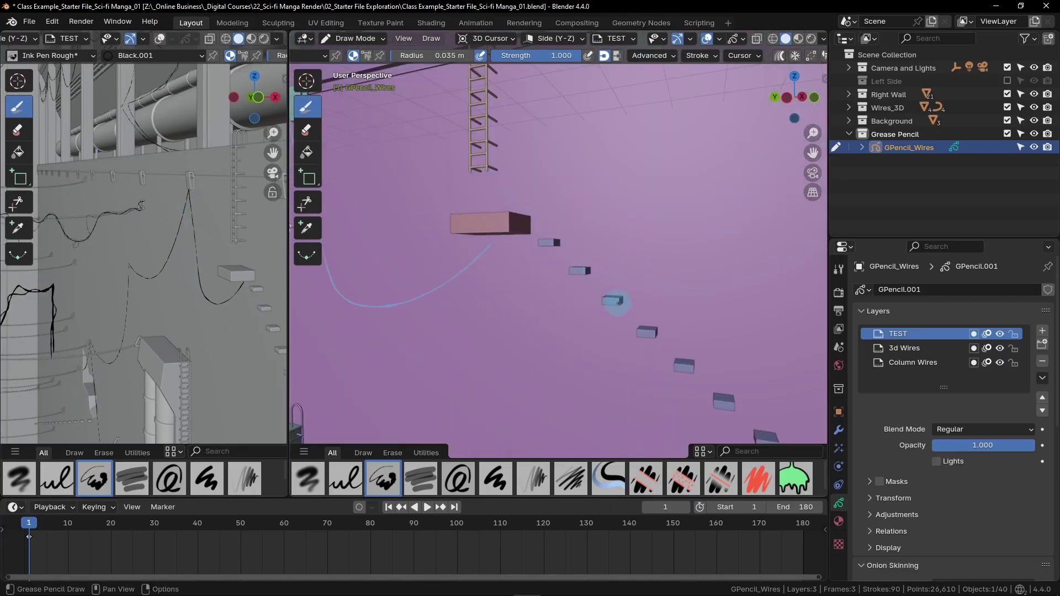
- Draw a wire hanging down from the pink box, then undo it
{"action": "scroll", "coordinate": [615, 301], "scroll_direction": "down", "scroll_amount": 3}
{"action": "middle_click_drag", "start_coordinate": [681, 345], "coordinate": [463, 181], "text": "shift"}
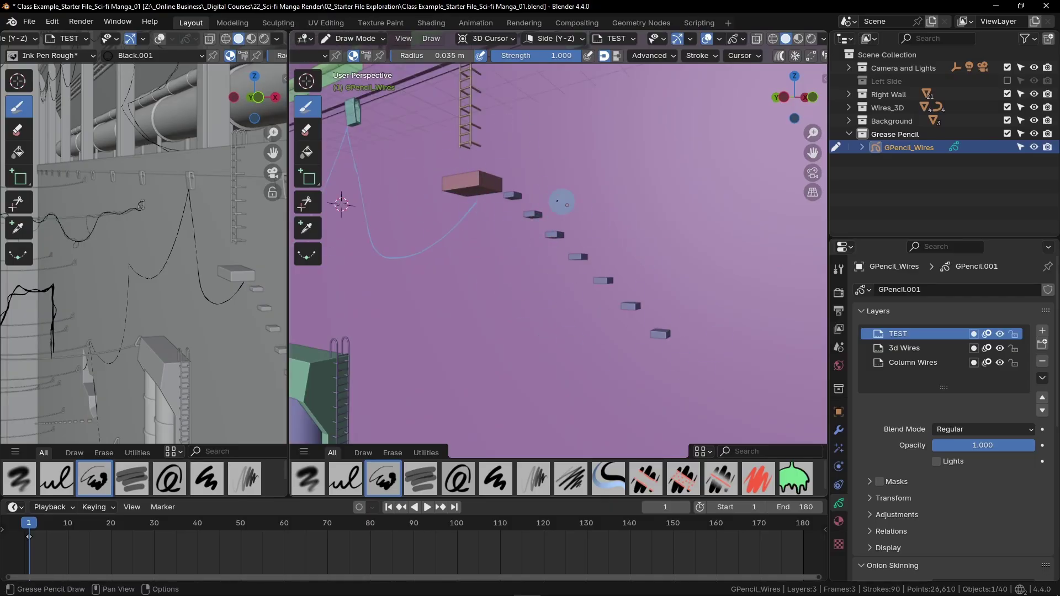
{"action": "scroll", "coordinate": [487, 236], "scroll_direction": "up", "scroll_amount": 4}
{"action": "middle_click_drag", "start_coordinate": [540, 243], "coordinate": [580, 221]}
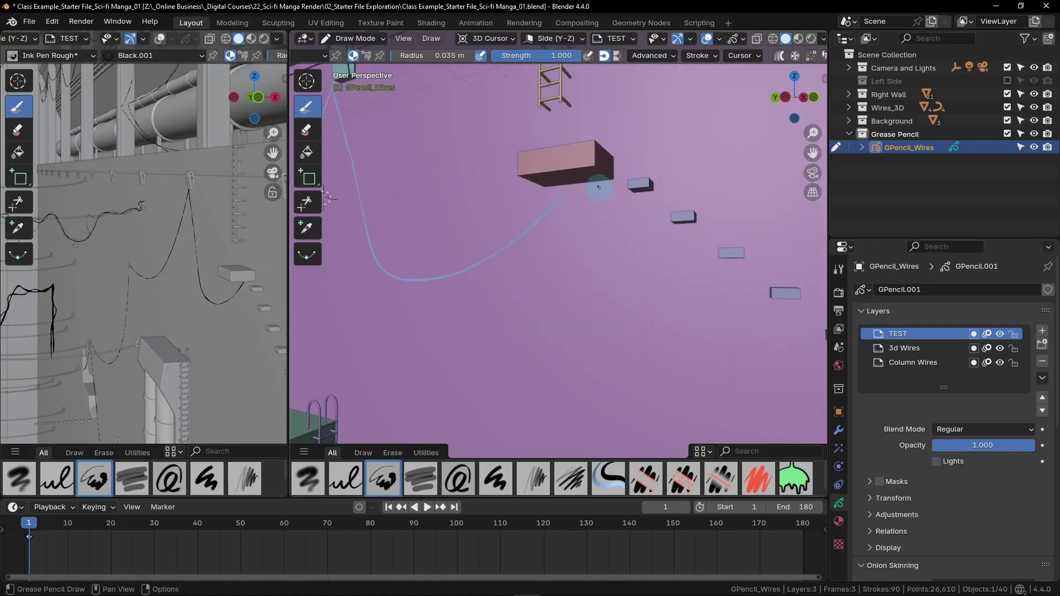
{"action": "middle_click_drag", "start_coordinate": [645, 207], "coordinate": [623, 199]}
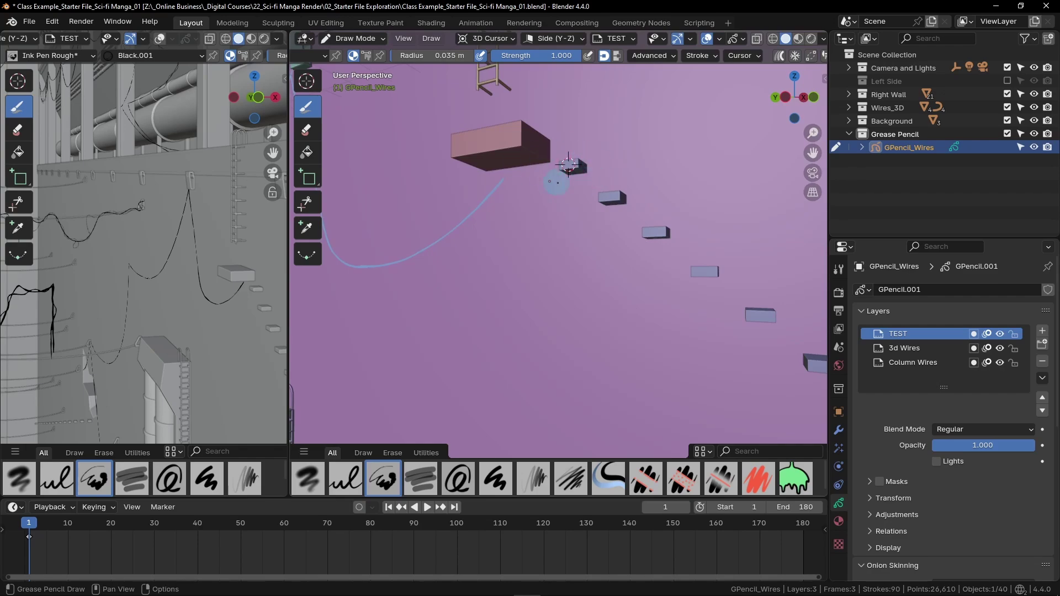
{"action": "middle_click_drag", "start_coordinate": [518, 196], "coordinate": [467, 219], "text": "shift"}
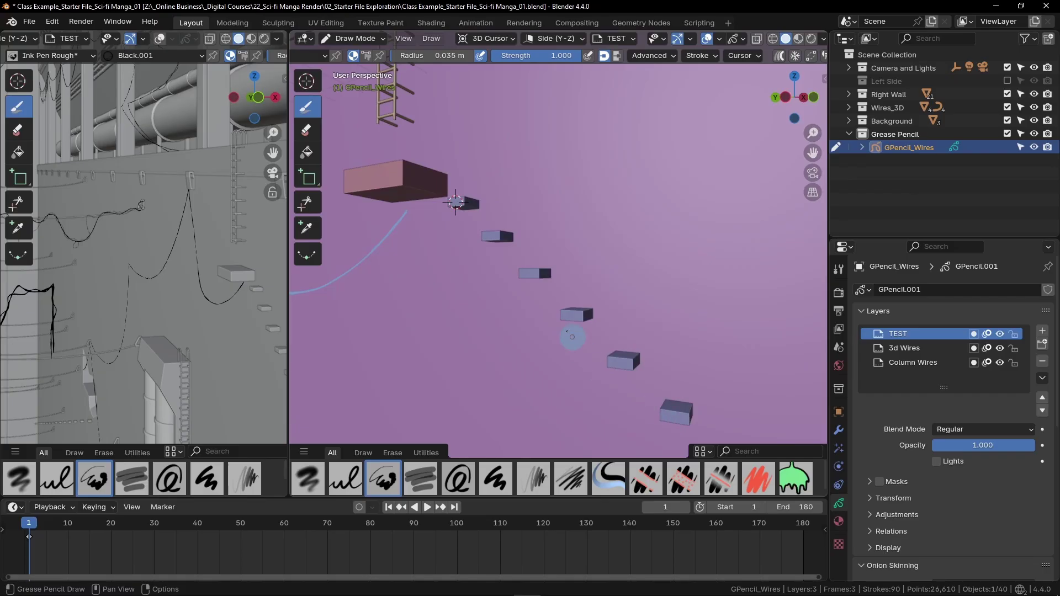
{"action": "mouse_move", "coordinate": [366, 168]}
{"action": "middle_mouse_down", "text": "shift"}
{"action": "mouse_move", "coordinate": [432, 235]}
{"action": "mouse_move", "coordinate": [486, 185]}
{"action": "mouse_move", "coordinate": [425, 185]}
{"action": "middle_mouse_up", "text": "shift"}
{"action": "right_click", "coordinate": [475, 187], "text": "shift"}
{"action": "mouse_move", "coordinate": [424, 187]}
{"action": "left_mouse_down"}
{"action": "mouse_move", "coordinate": [446, 231]}
{"action": "mouse_move", "coordinate": [514, 259]}
{"action": "left_mouse_up"}
{"action": "mouse_move", "coordinate": [583, 236]}
{"action": "middle_mouse_down"}
{"action": "mouse_move", "coordinate": [615, 225]}
{"action": "mouse_move", "coordinate": [493, 335]}
{"action": "middle_mouse_up"}
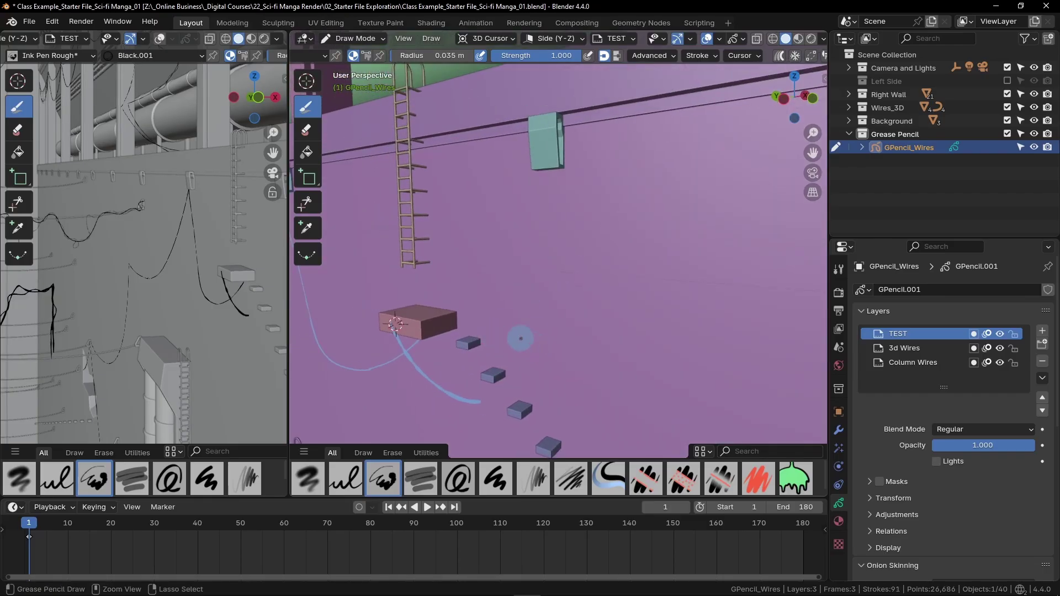
{"action": "key", "text": "ctrl+z"}
- Draw a thick test wire from the box down the wall blocks, inspect it, then undo it
{"action": "mouse_move", "coordinate": [477, 371]}
{"action": "middle_mouse_down"}
{"action": "mouse_move", "coordinate": [516, 341]}
{"action": "mouse_move", "coordinate": [491, 265]}
{"action": "mouse_move", "coordinate": [469, 225]}
{"action": "mouse_move", "coordinate": [459, 234]}
{"action": "middle_mouse_up"}
{"action": "right_click", "coordinate": [513, 308], "text": "shift"}
{"action": "mouse_move", "coordinate": [460, 234]}
{"action": "left_mouse_down"}
{"action": "mouse_move", "coordinate": [532, 287]}
{"action": "mouse_move", "coordinate": [559, 334]}
{"action": "mouse_move", "coordinate": [609, 347]}
{"action": "mouse_move", "coordinate": [660, 412]}
{"action": "left_mouse_up"}
{"action": "mouse_move", "coordinate": [660, 411]}
{"action": "middle_mouse_down"}
{"action": "mouse_move", "coordinate": [611, 278]}
{"action": "mouse_move", "coordinate": [456, 279]}
{"action": "mouse_move", "coordinate": [481, 277]}
{"action": "middle_mouse_up"}
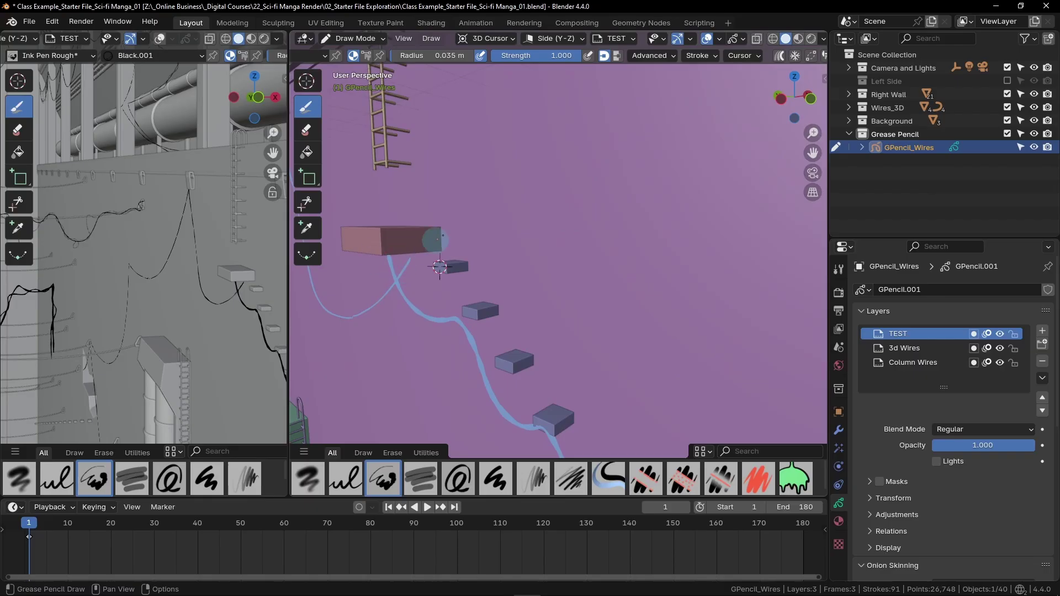
{"action": "middle_click_drag", "start_coordinate": [533, 411], "coordinate": [433, 255], "text": "shift"}
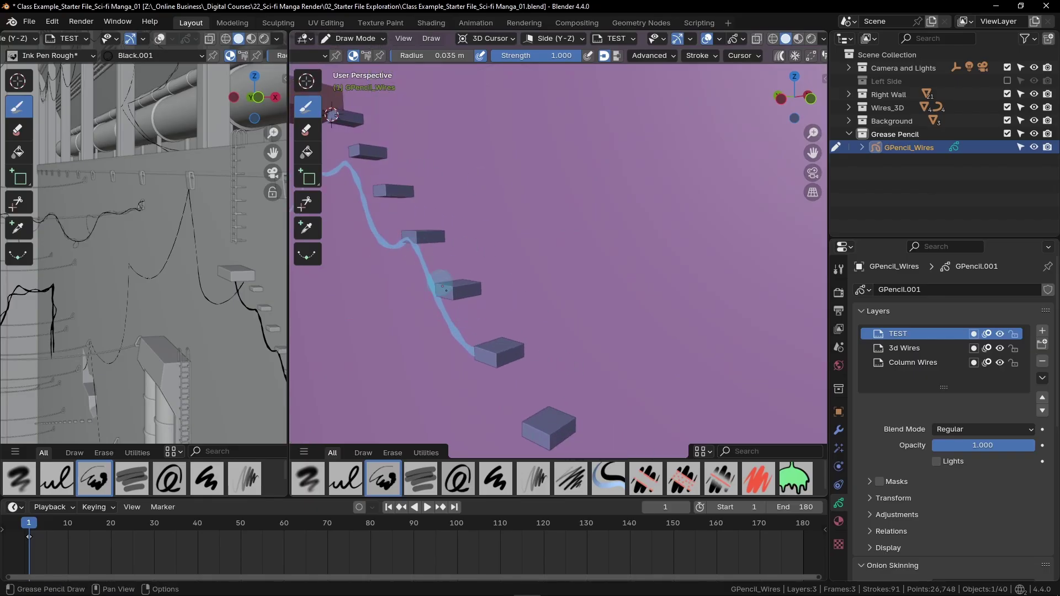
{"action": "mouse_move", "coordinate": [534, 426]}
{"action": "middle_mouse_down"}
{"action": "mouse_move", "coordinate": [587, 378]}
{"action": "mouse_move", "coordinate": [467, 251]}
{"action": "mouse_move", "coordinate": [520, 278]}
{"action": "middle_mouse_up"}
{"action": "key", "text": "ctrl+z"}
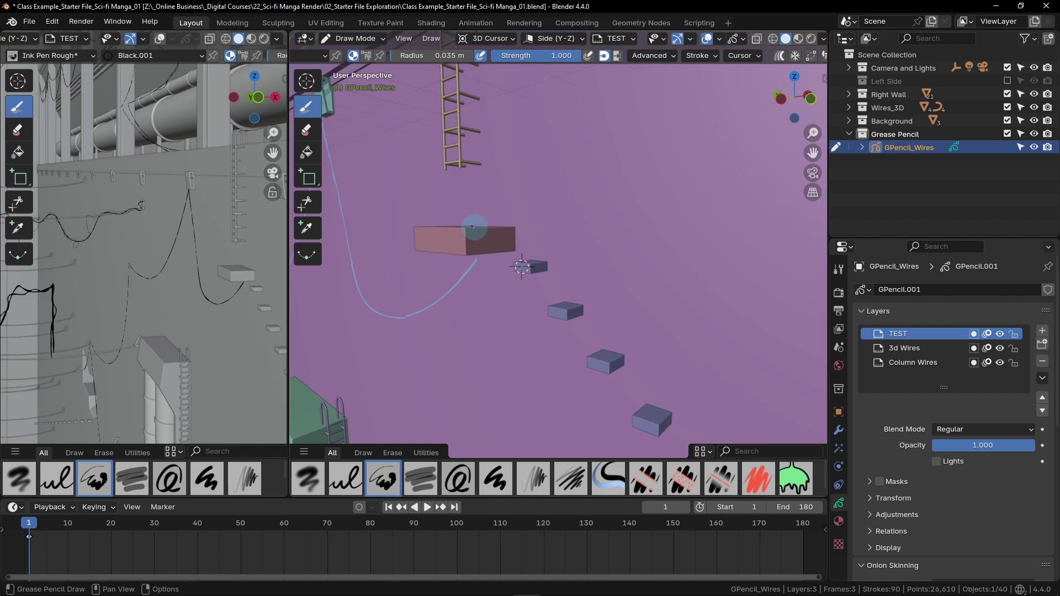
- Set the Grease Pencil brush radius to 0.02 m
{"action": "left_click", "coordinate": [399, 58]}
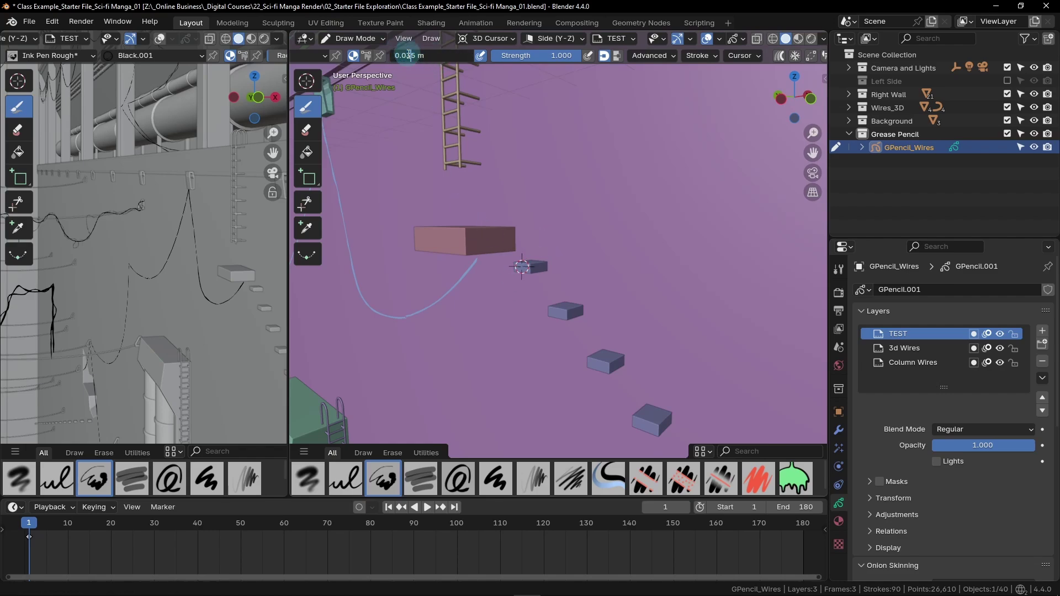
{"action": "left_click", "coordinate": [421, 57]}
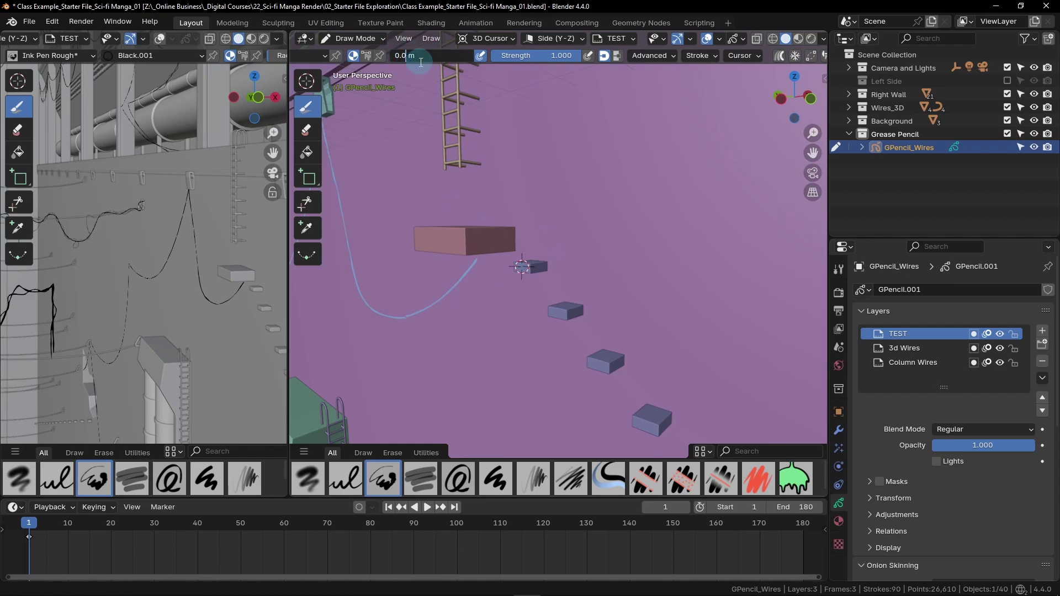
{"action": "key", "text": "Return"}
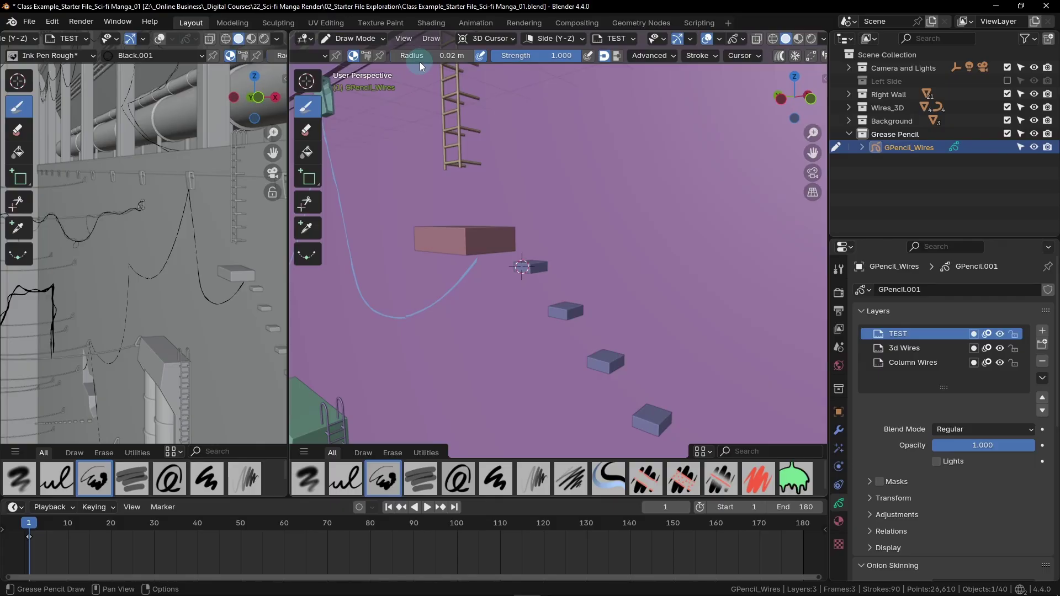
- Draw a thinner wire from below the pink box down along the wall blocks
{"action": "scroll", "coordinate": [232, 337], "scroll_direction": "up", "scroll_amount": 5}
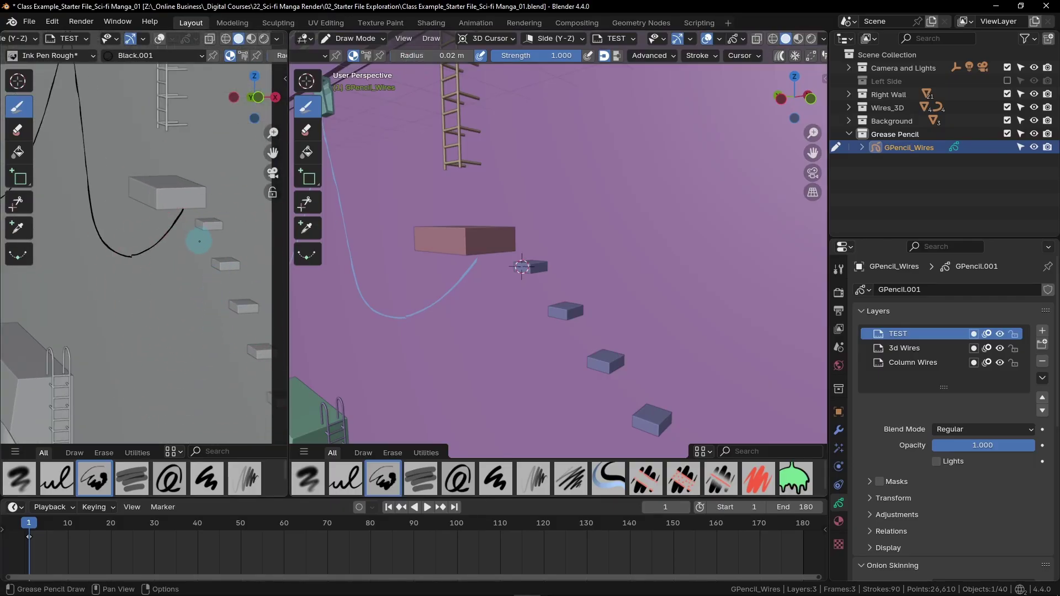
{"action": "mouse_move", "coordinate": [602, 360]}
{"action": "middle_mouse_down"}
{"action": "mouse_move", "coordinate": [590, 309]}
{"action": "mouse_move", "coordinate": [635, 357]}
{"action": "mouse_move", "coordinate": [656, 346]}
{"action": "mouse_move", "coordinate": [647, 261]}
{"action": "mouse_move", "coordinate": [630, 271]}
{"action": "mouse_move", "coordinate": [442, 199]}
{"action": "middle_mouse_up"}
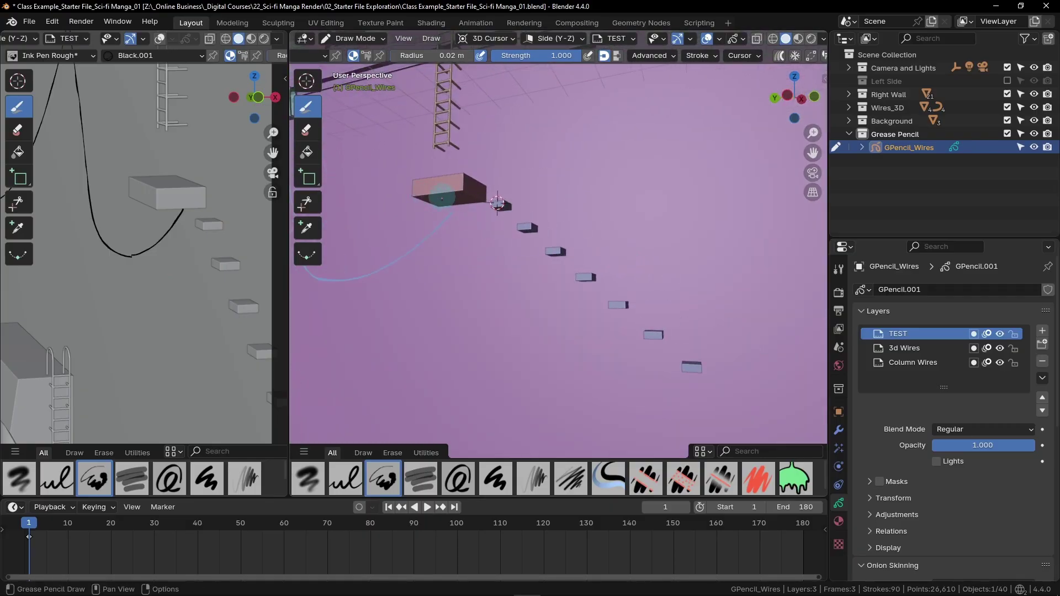
{"action": "mouse_move", "coordinate": [442, 199]}
{"action": "left_mouse_down"}
{"action": "mouse_move", "coordinate": [448, 221]}
{"action": "mouse_move", "coordinate": [504, 189]}
{"action": "left_mouse_up"}
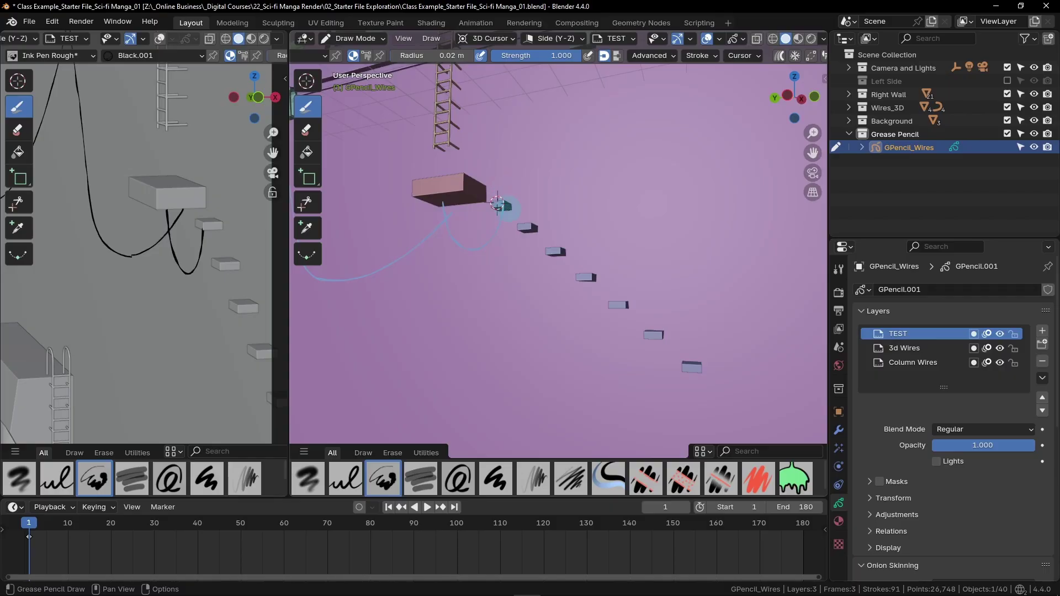
{"action": "left_click_drag", "start_coordinate": [516, 244], "coordinate": [546, 273]}
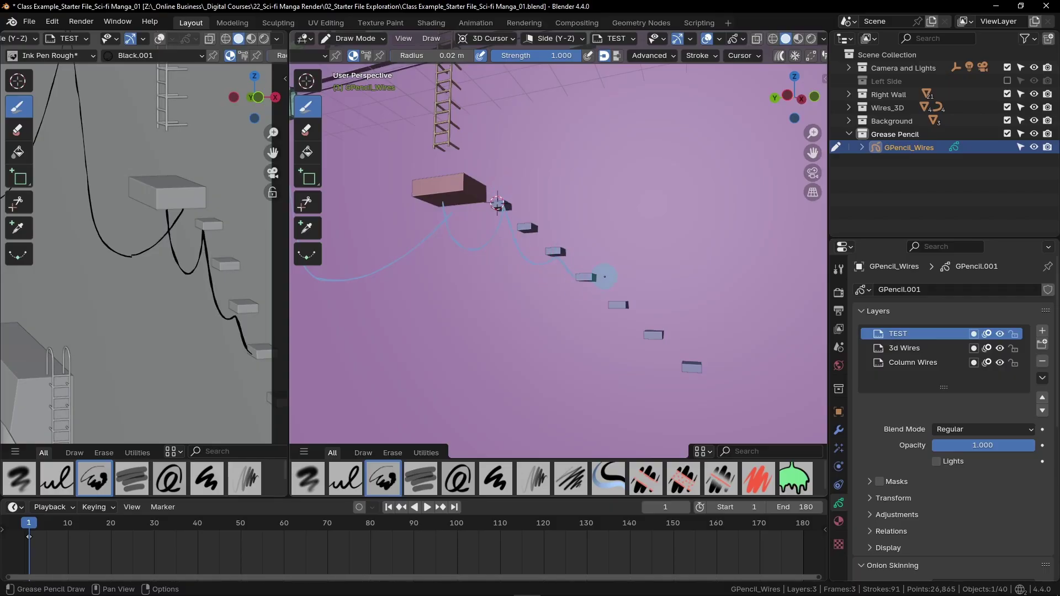
{"action": "left_click_drag", "start_coordinate": [605, 295], "coordinate": [634, 380]}
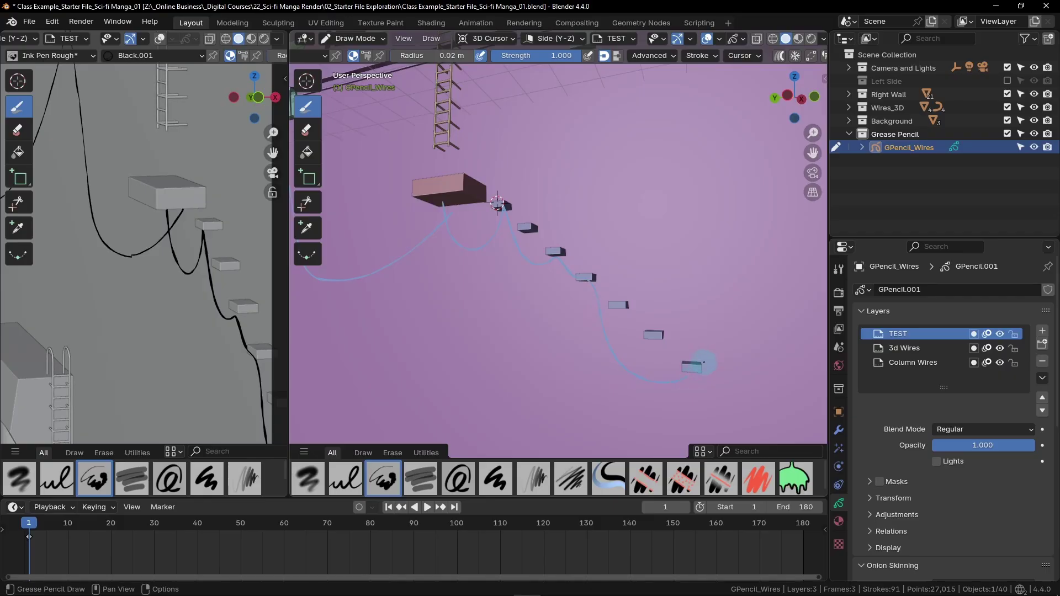
- Draw another wire from the large box's underside down toward the next block
{"action": "middle_click_drag", "start_coordinate": [229, 391], "coordinate": [204, 386], "text": "shift"}
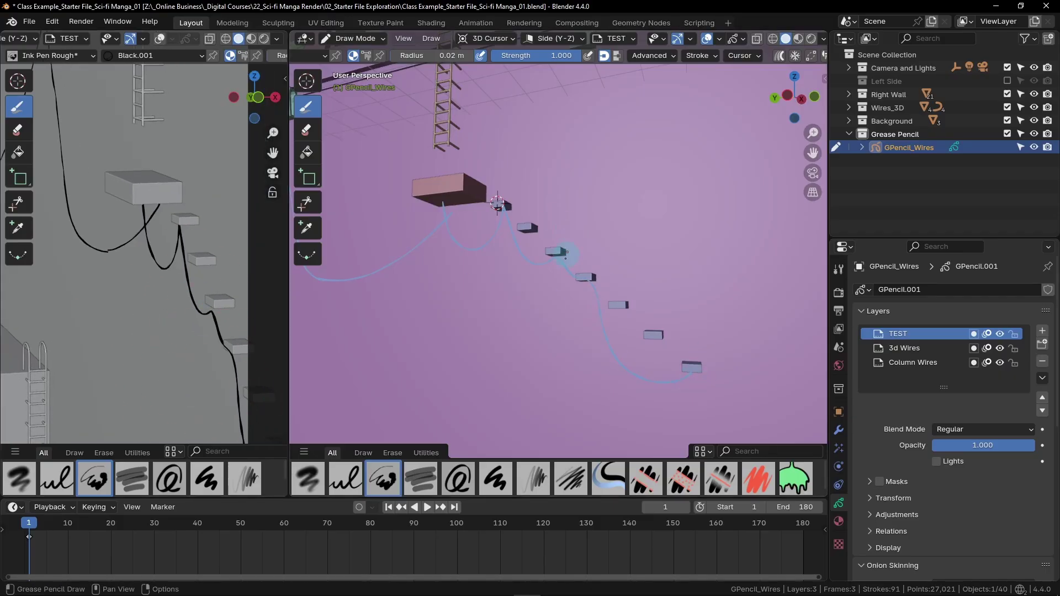
{"action": "scroll", "coordinate": [558, 276], "scroll_direction": "up", "scroll_amount": 3}
{"action": "scroll", "coordinate": [558, 276], "scroll_direction": "up", "scroll_amount": 12}
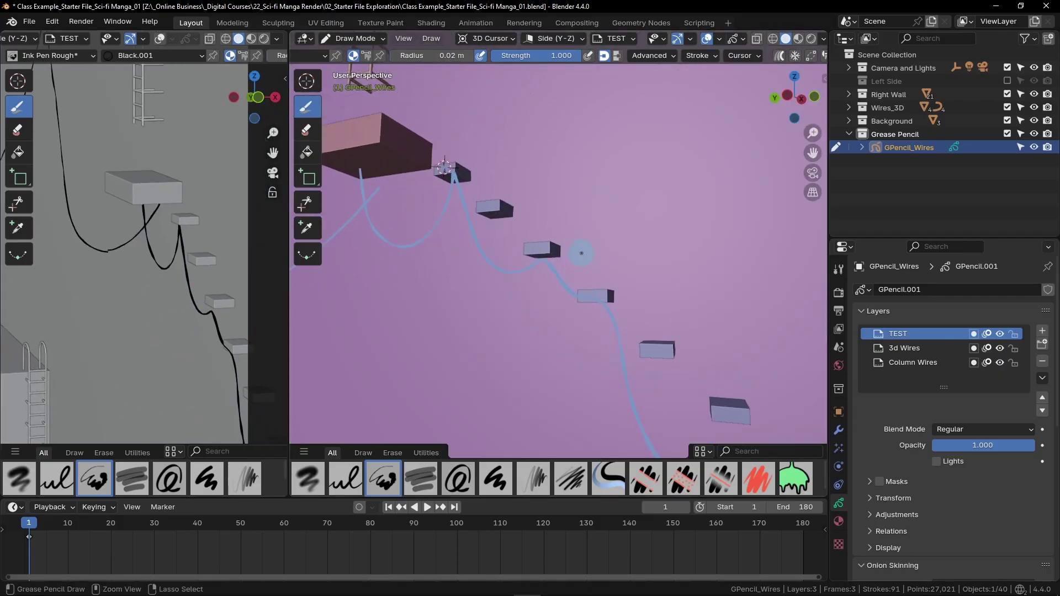
{"action": "middle_click_drag", "start_coordinate": [557, 283], "coordinate": [563, 289], "text": "shift"}
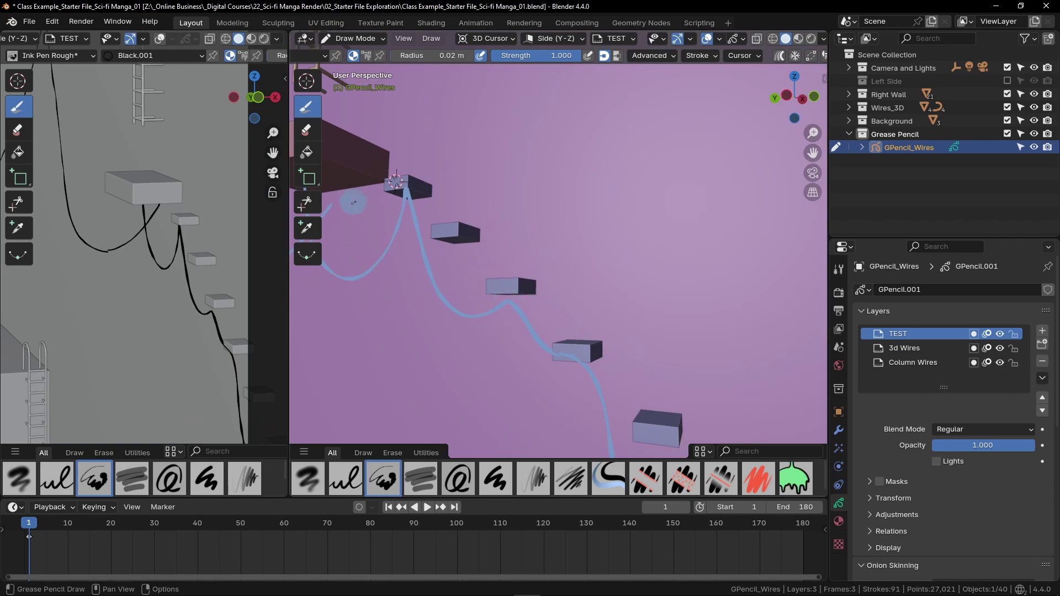
{"action": "scroll", "coordinate": [438, 258], "scroll_direction": "down", "scroll_amount": 5}
{"action": "scroll", "coordinate": [481, 269], "scroll_direction": "up", "scroll_amount": 1}
{"action": "middle_click_drag", "start_coordinate": [486, 276], "coordinate": [552, 268], "text": "shift"}
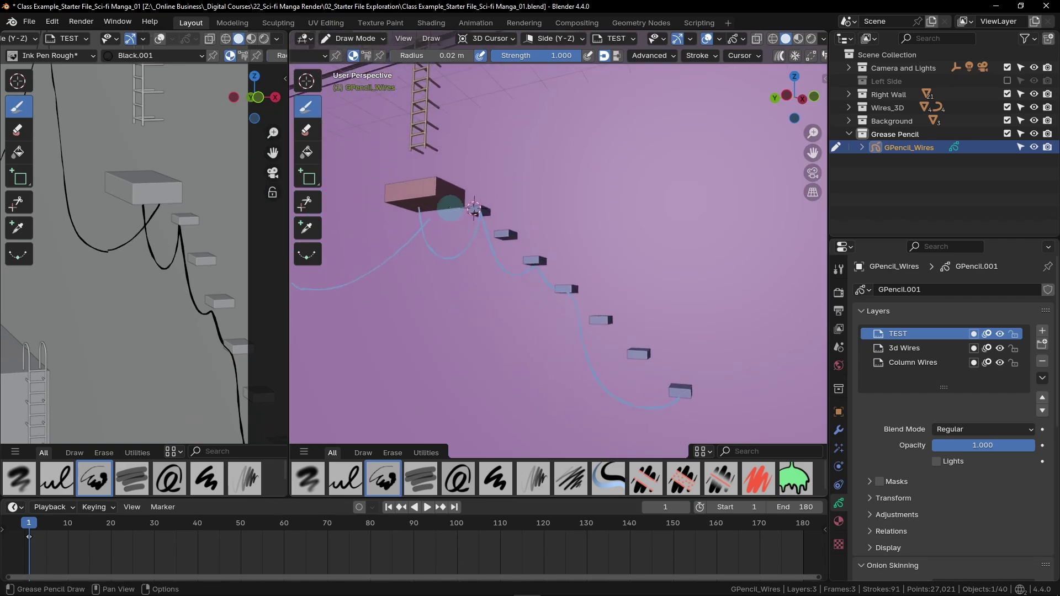
{"action": "left_click_drag", "start_coordinate": [419, 209], "coordinate": [428, 221]}
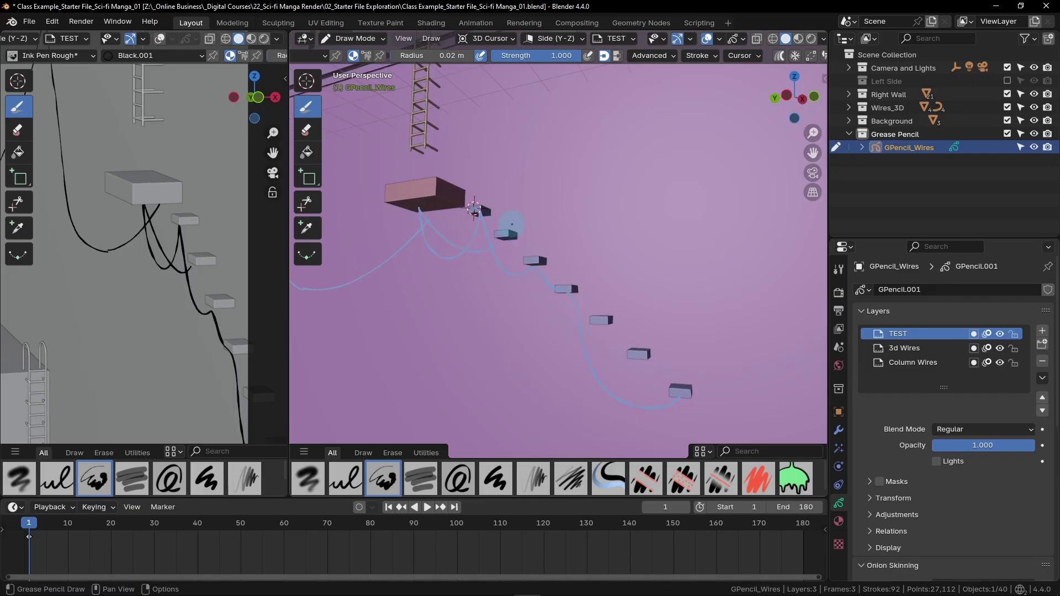
{"action": "mouse_move", "coordinate": [514, 228]}
{"action": "left_mouse_down"}
{"action": "mouse_move", "coordinate": [523, 295]}
{"action": "mouse_move", "coordinate": [566, 350]}
{"action": "left_mouse_up"}
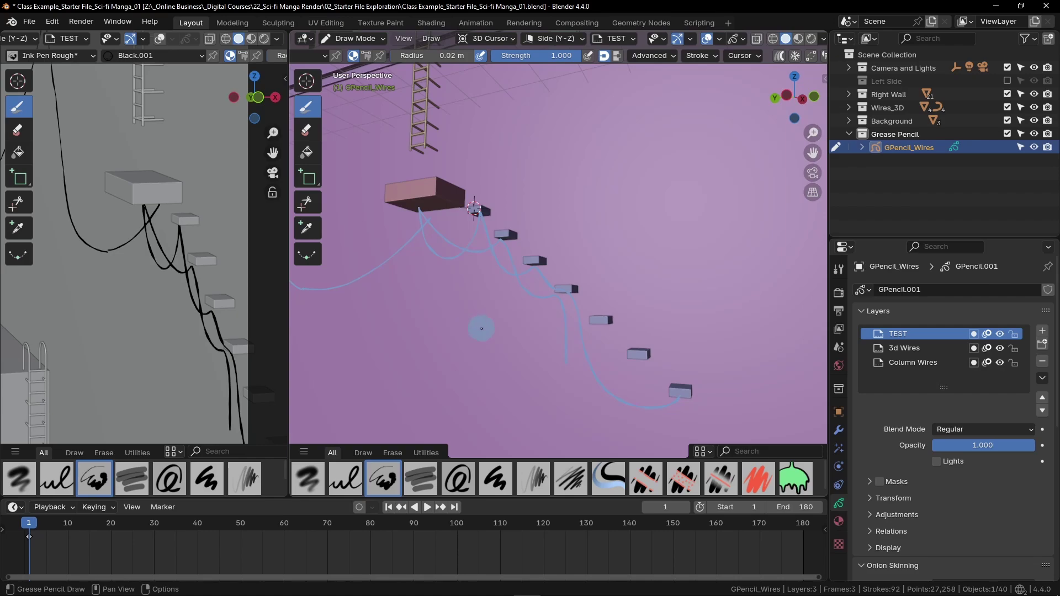
- Return to Object Mode and append GP_Wires_0.035m+0.02m+0.01m from Grease Pencil_Wires_Append.blend
{"action": "left_click", "coordinate": [374, 42]}
{"action": "left_click", "coordinate": [359, 54]}
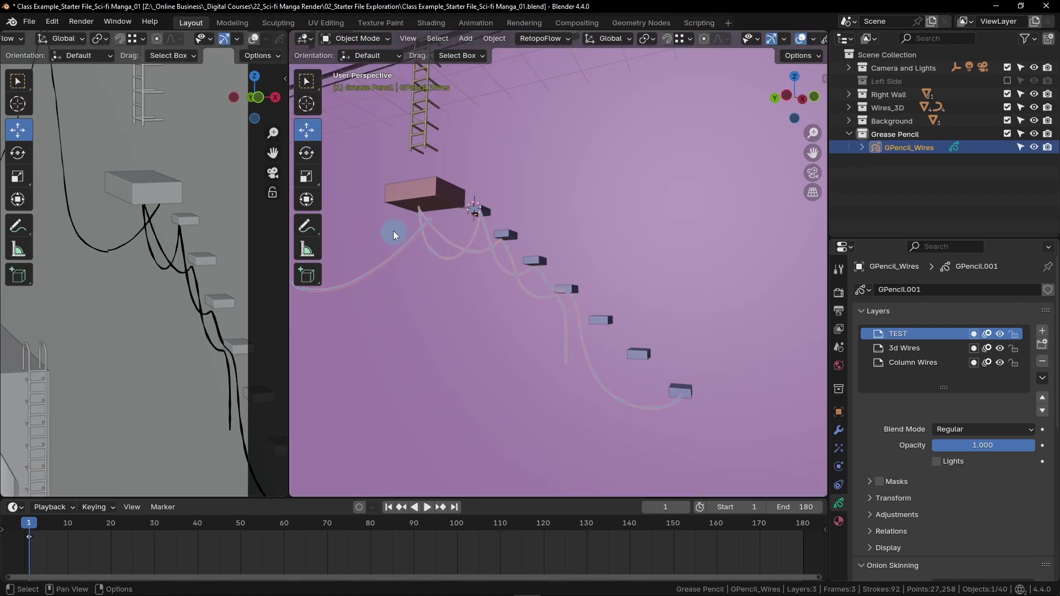
{"action": "left_click", "coordinate": [31, 25]}
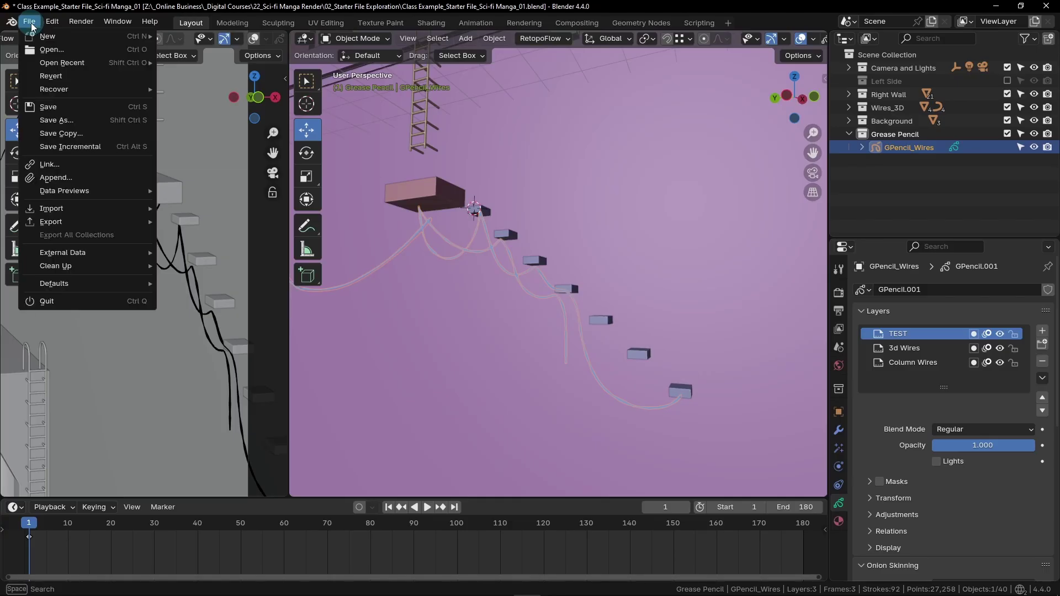
{"action": "left_click", "coordinate": [70, 178]}
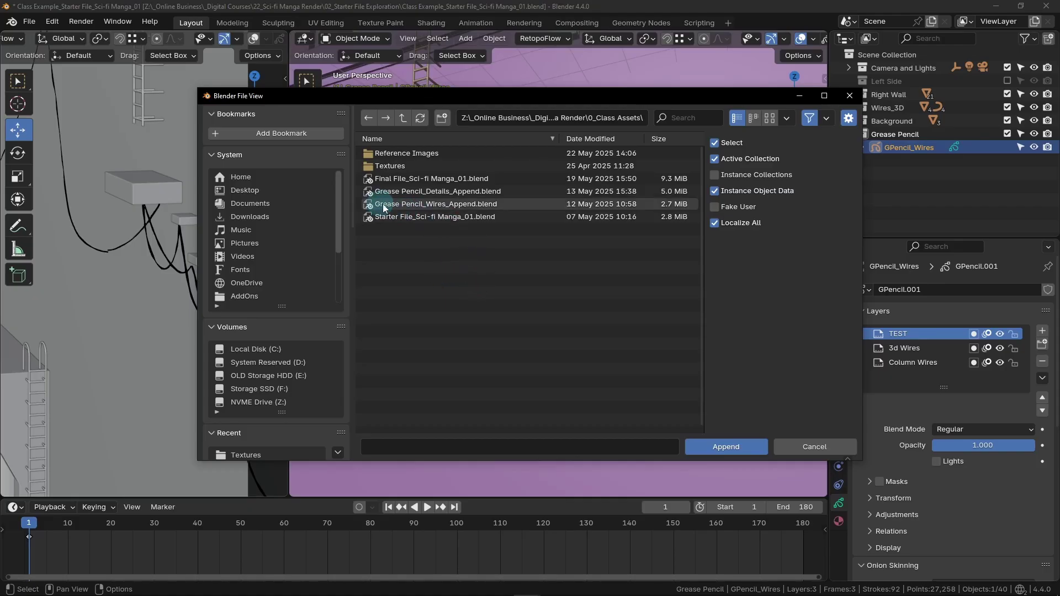
{"action": "left_click", "coordinate": [433, 205]}
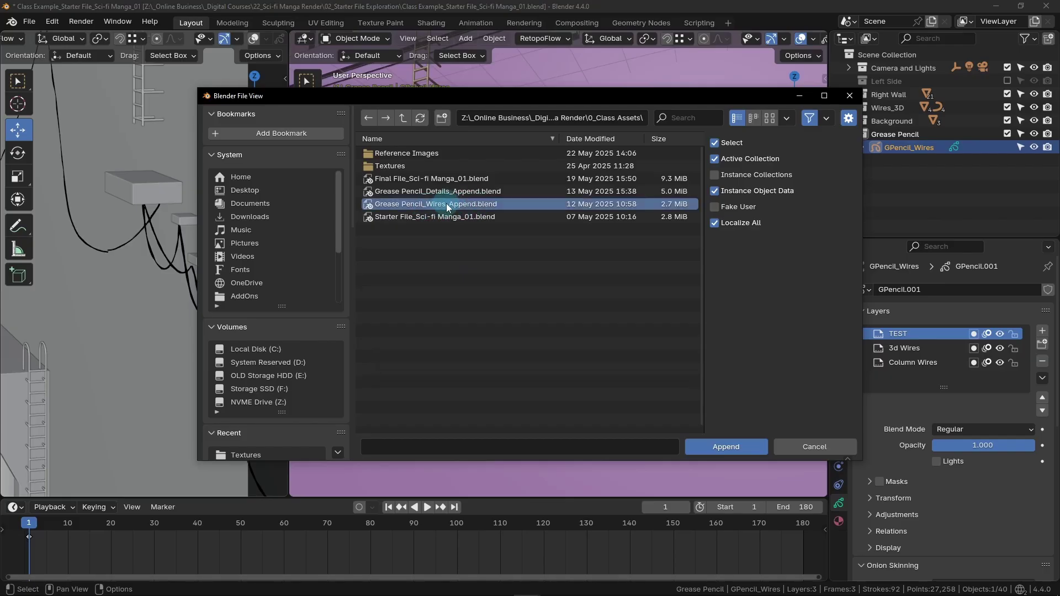
{"action": "left_click", "coordinate": [736, 449]}
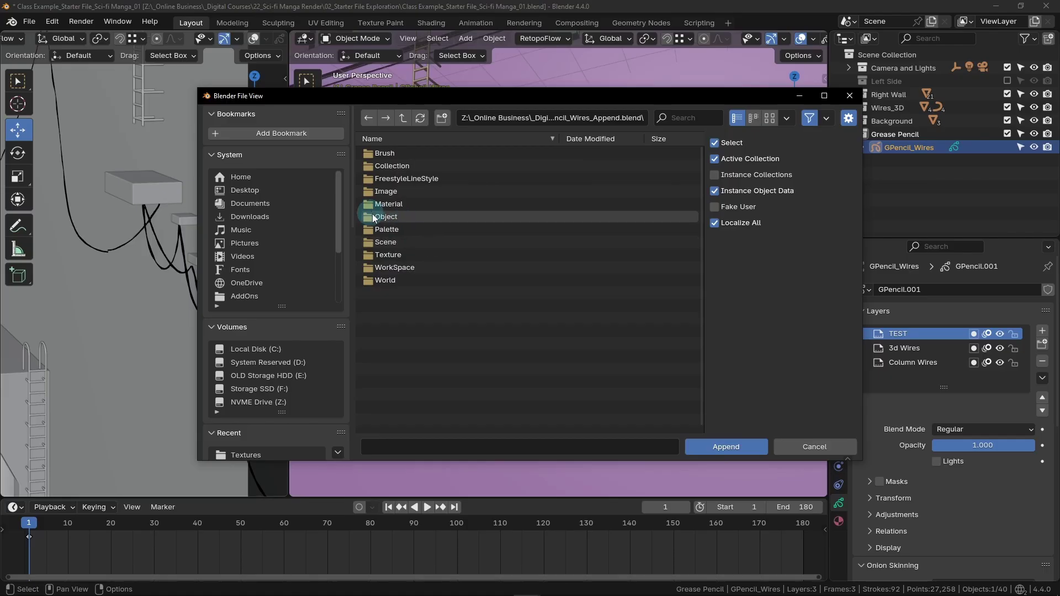
{"action": "left_click", "coordinate": [413, 219]}
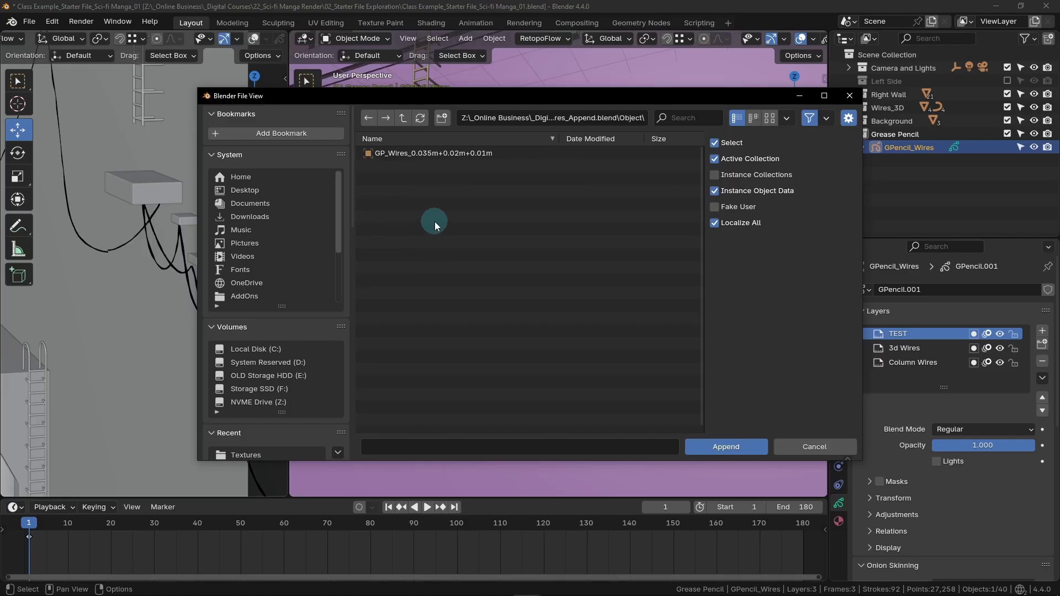
{"action": "left_click", "coordinate": [394, 155]}
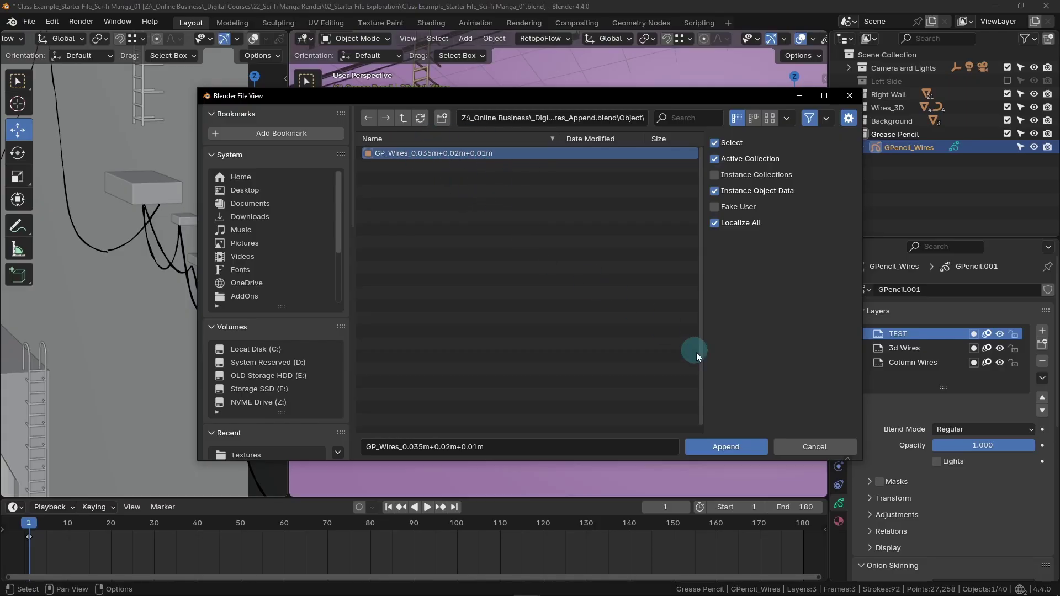
{"action": "left_click", "coordinate": [726, 447]}
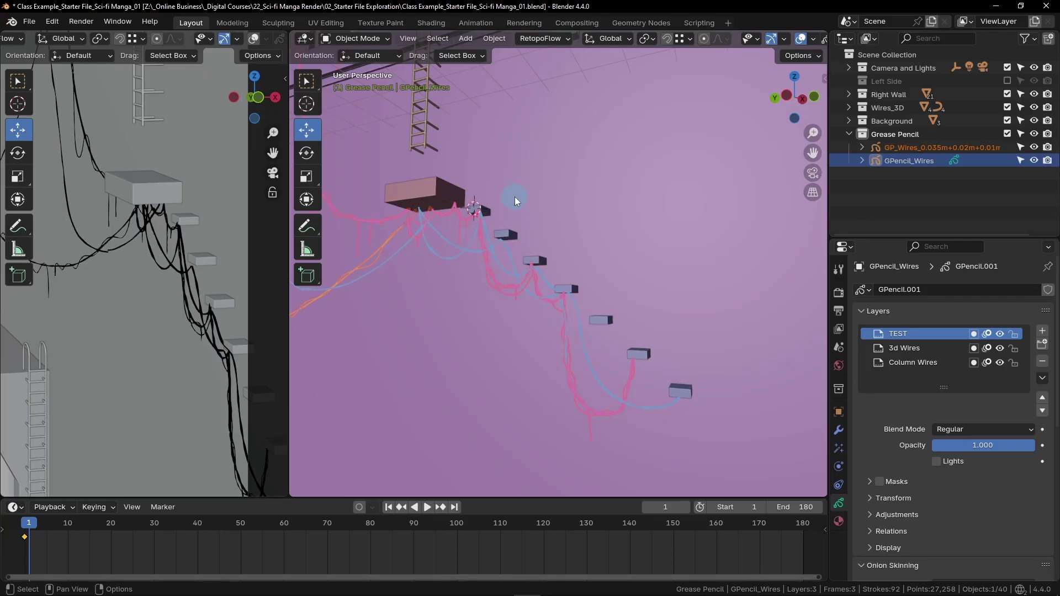
- Hide the GPencil_Wires test object from both viewport and render
{"action": "middle_click_drag", "start_coordinate": [694, 428], "coordinate": [746, 377], "text": "shift"}
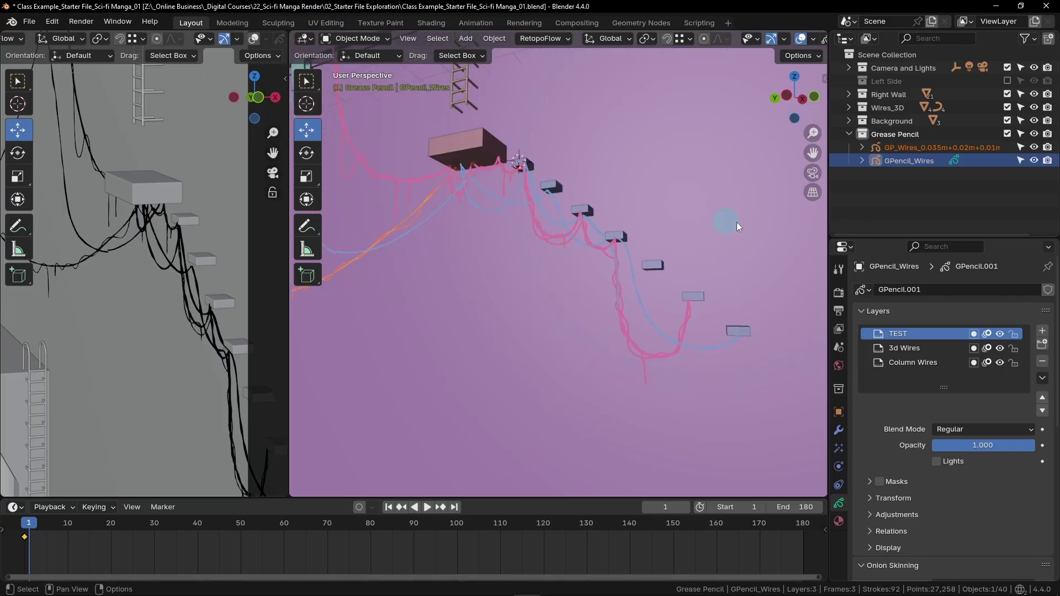
{"action": "left_click", "coordinate": [910, 163]}
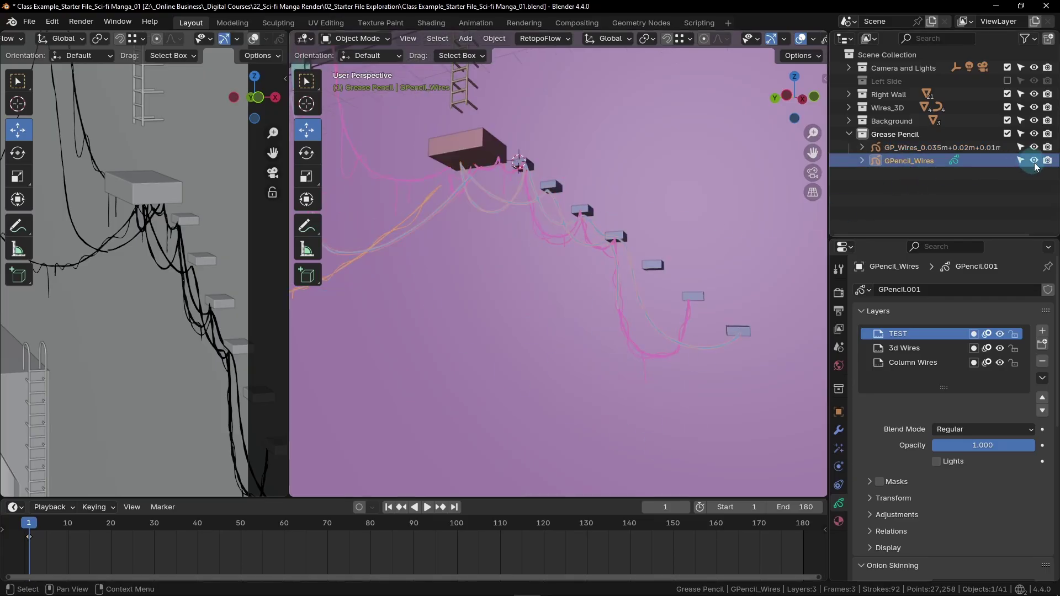
{"action": "left_click", "coordinate": [1035, 161]}
{"action": "left_click", "coordinate": [1047, 164]}
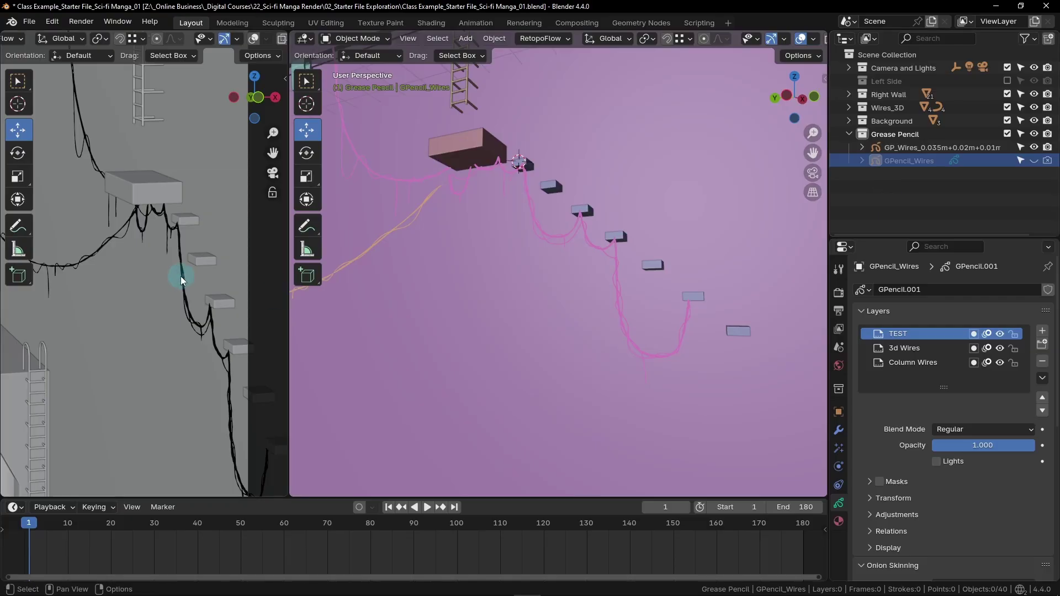
- Enable the Left Side collection so its pipes and cables reappear
{"action": "middle_click_drag", "start_coordinate": [181, 276], "coordinate": [190, 244]}
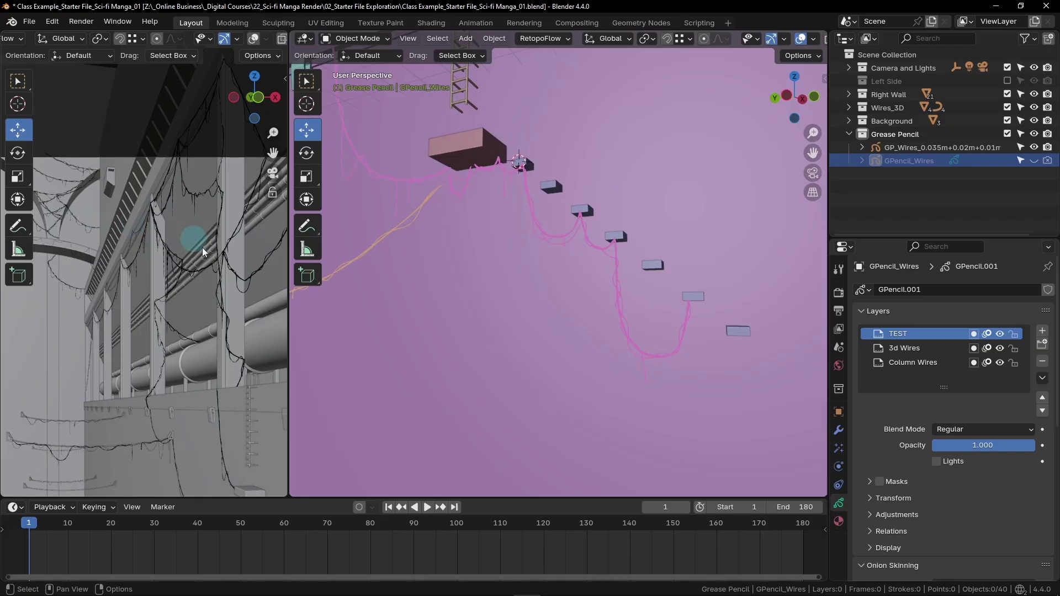
{"action": "left_click", "coordinate": [1008, 81]}
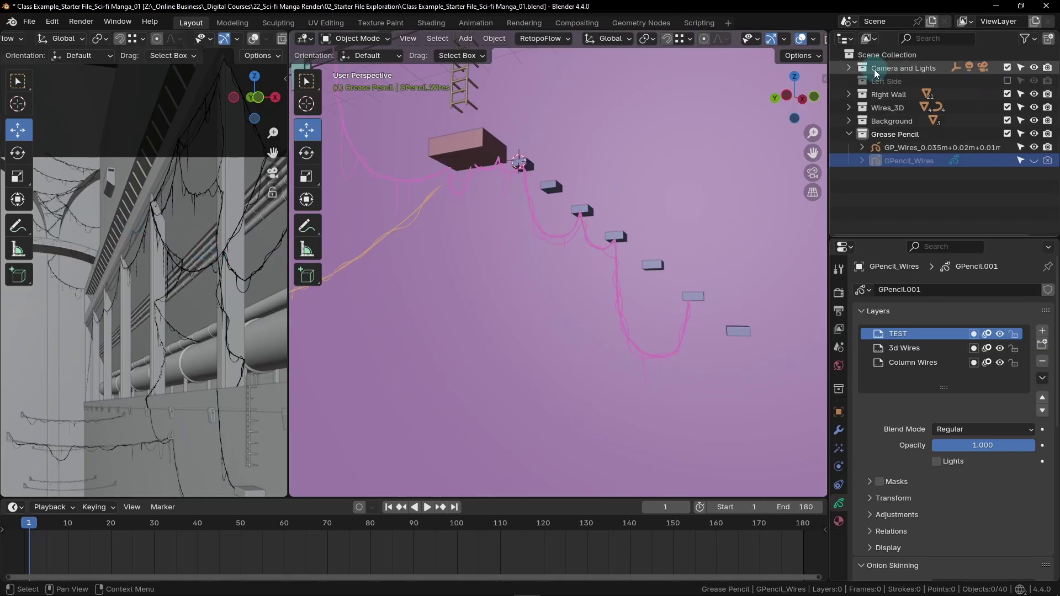
{"action": "left_click", "coordinate": [1007, 81]}
{"action": "left_click", "coordinate": [1007, 81]}
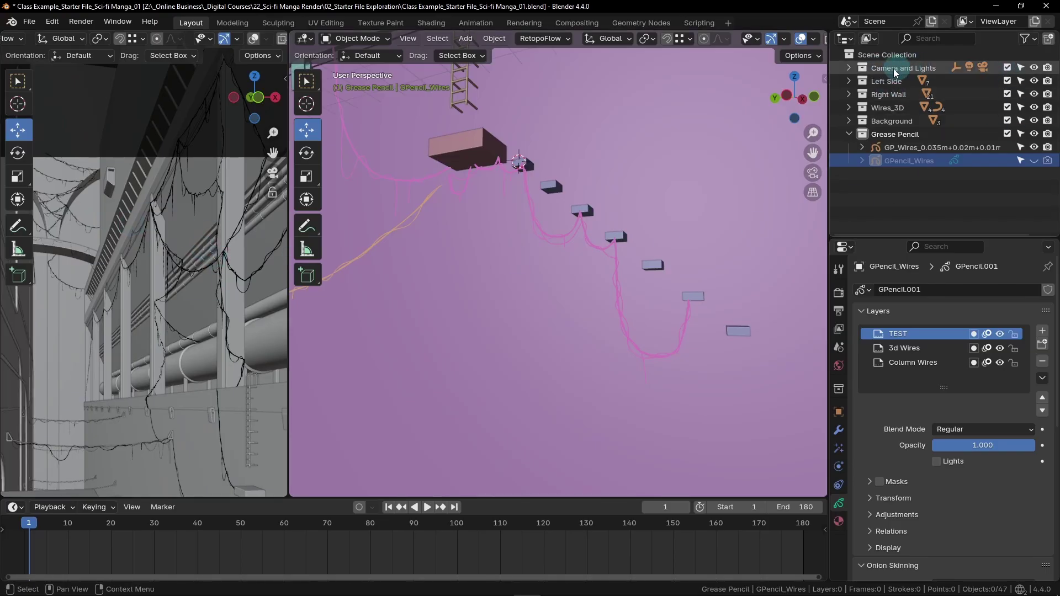
{"action": "mouse_move", "coordinate": [210, 358]}
{"action": "middle_mouse_down"}
{"action": "mouse_move", "coordinate": [141, 362]}
{"action": "mouse_move", "coordinate": [47, 325]}
{"action": "mouse_move", "coordinate": [201, 365]}
{"action": "mouse_move", "coordinate": [171, 339]}
{"action": "mouse_move", "coordinate": [148, 390]}
{"action": "mouse_move", "coordinate": [157, 358]}
{"action": "mouse_move", "coordinate": [205, 368]}
{"action": "middle_mouse_up"}
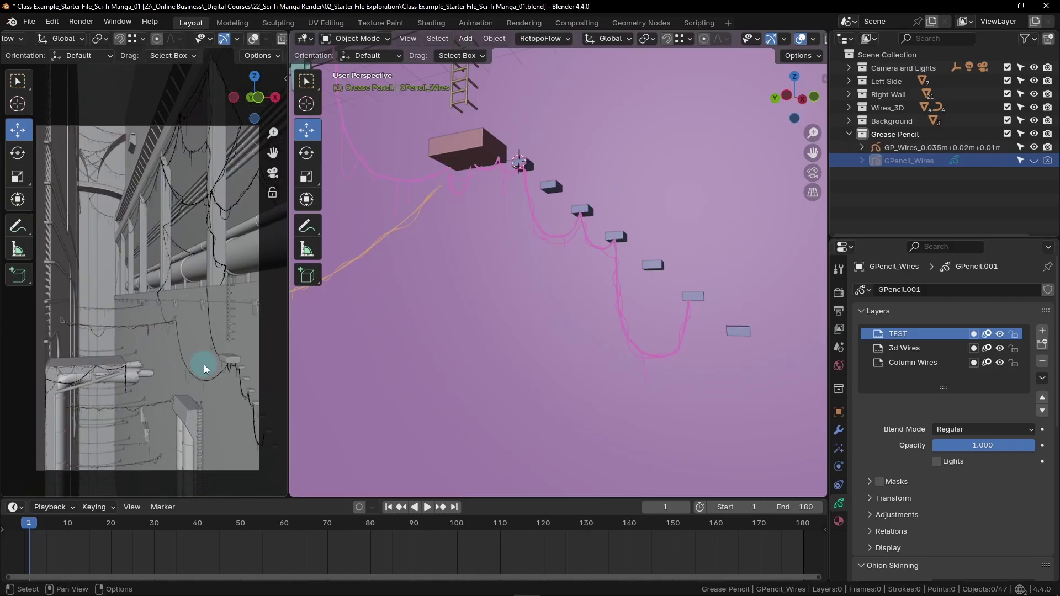